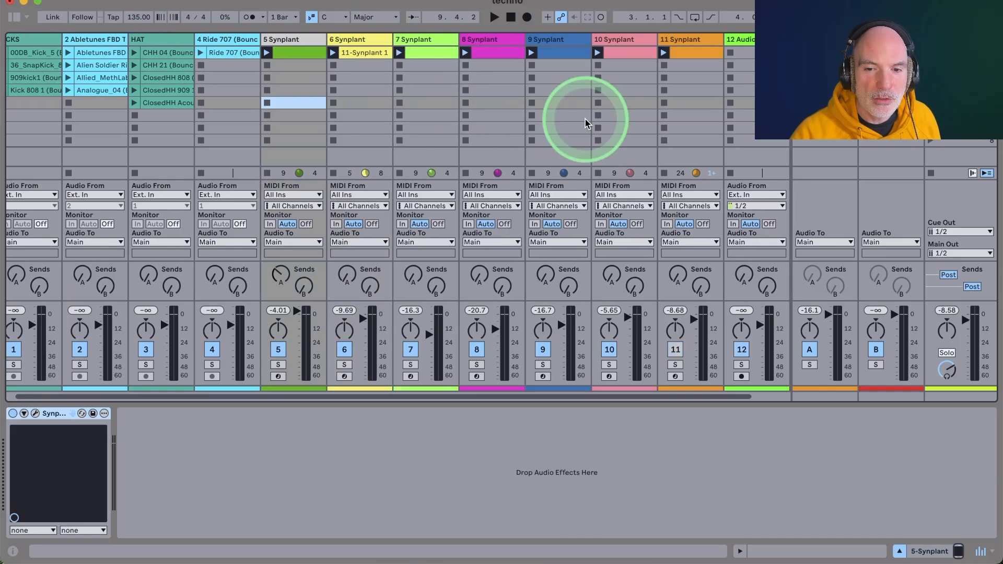
# Stop the playing clips on Synplant tracks 7, 8, 9 and 10
pyautogui.click(550, 173)
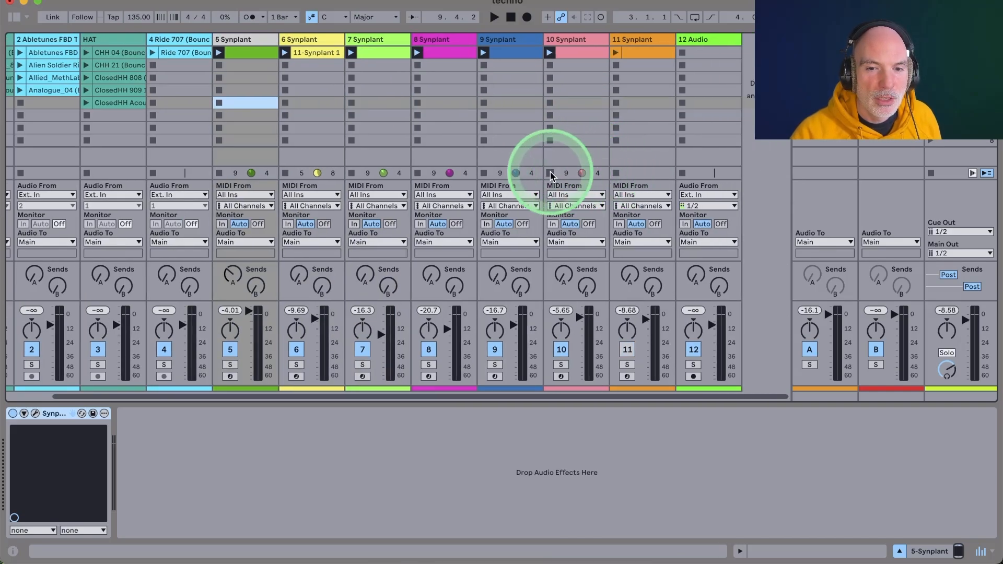
pyautogui.click(484, 173)
pyautogui.click(418, 173)
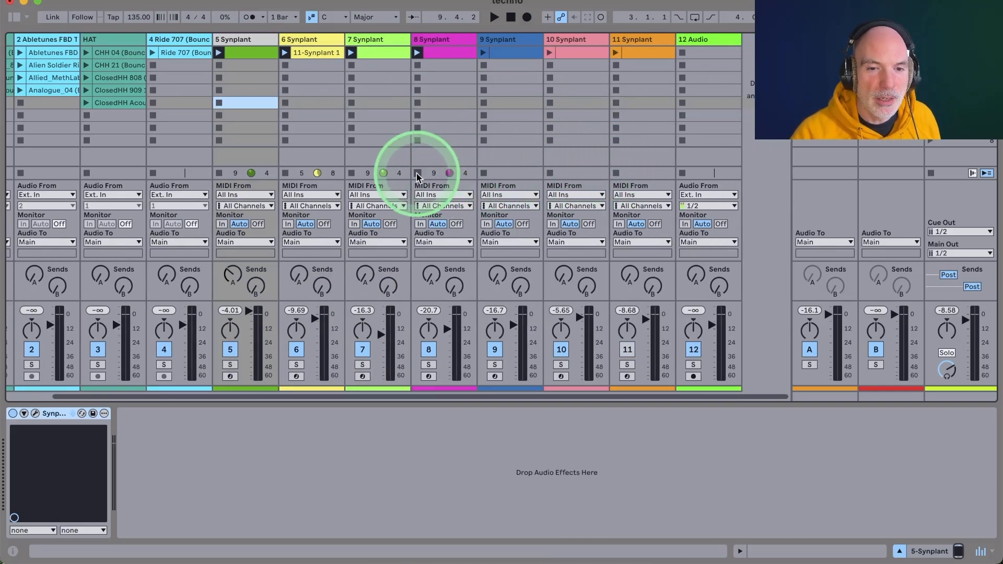
pyautogui.click(352, 173)
pyautogui.click(243, 81)
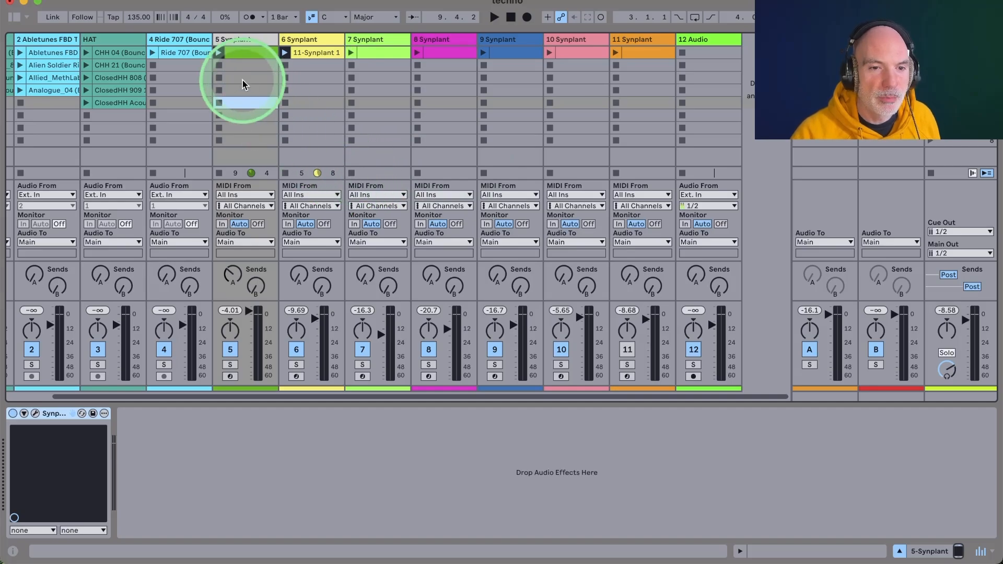
# Set the song tempo to 137 BPM and start playback
pyautogui.moveTo(136, 21); pyautogui.dragTo(135, 18)
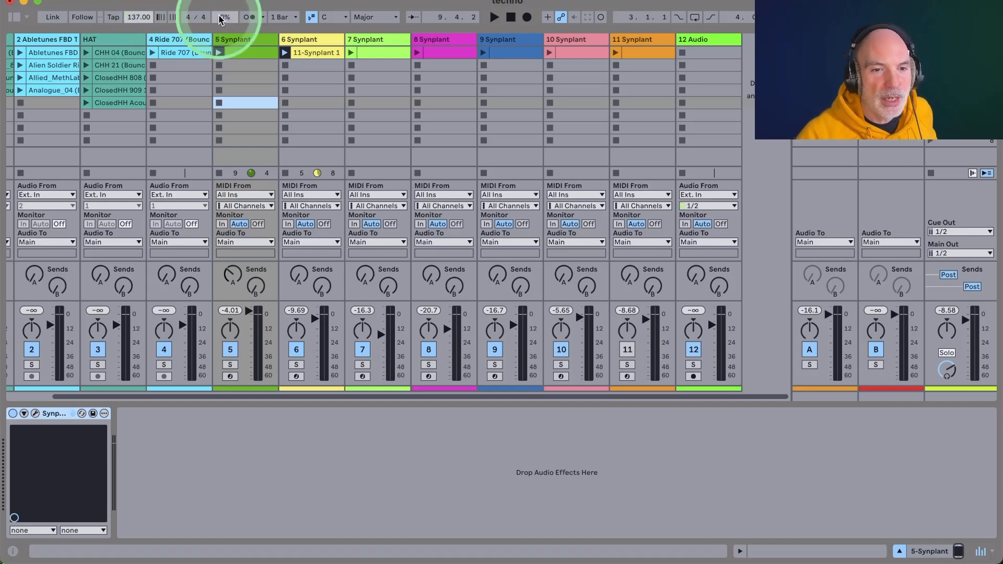
pyautogui.click(495, 17)
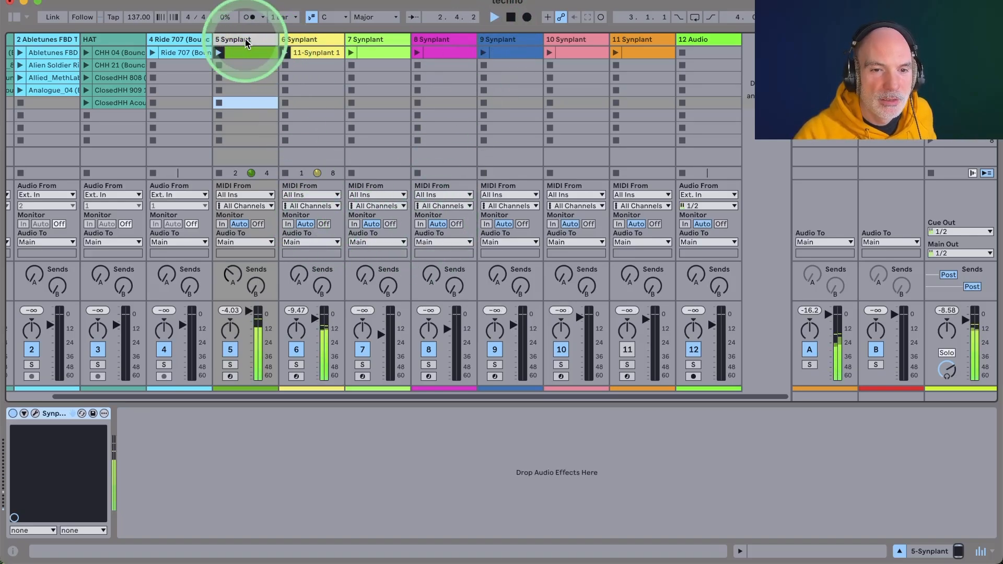
# Inspect the device chains of track 6 and return track A, including the SynplantFX plug-in window, and close that window
pyautogui.click(289, 40)
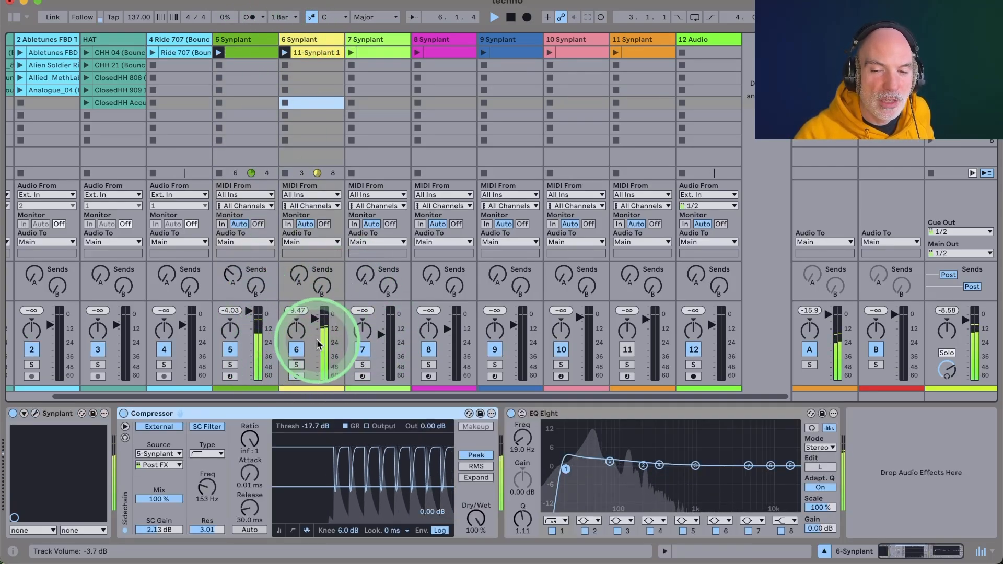
pyautogui.click(824, 40)
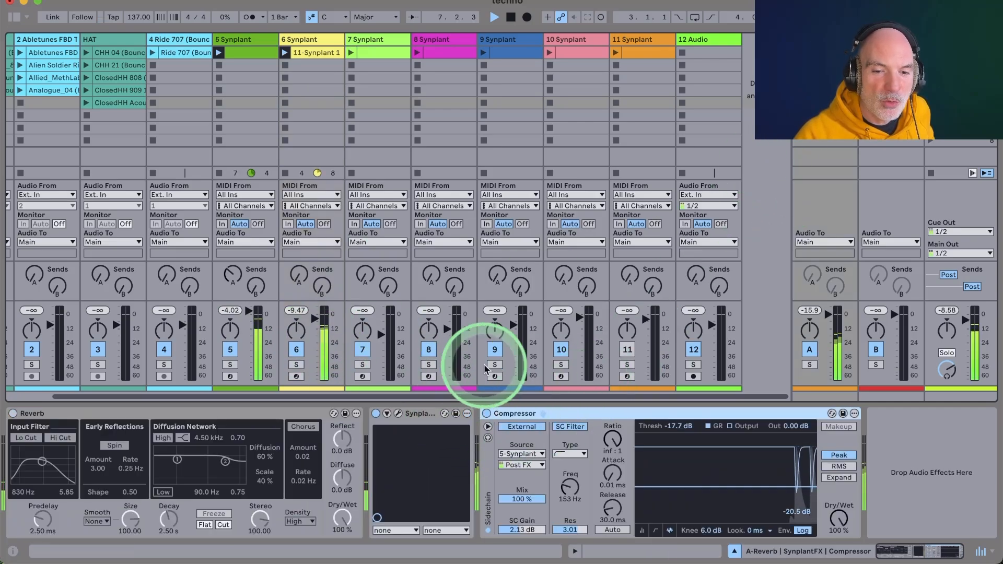
pyautogui.click(398, 414)
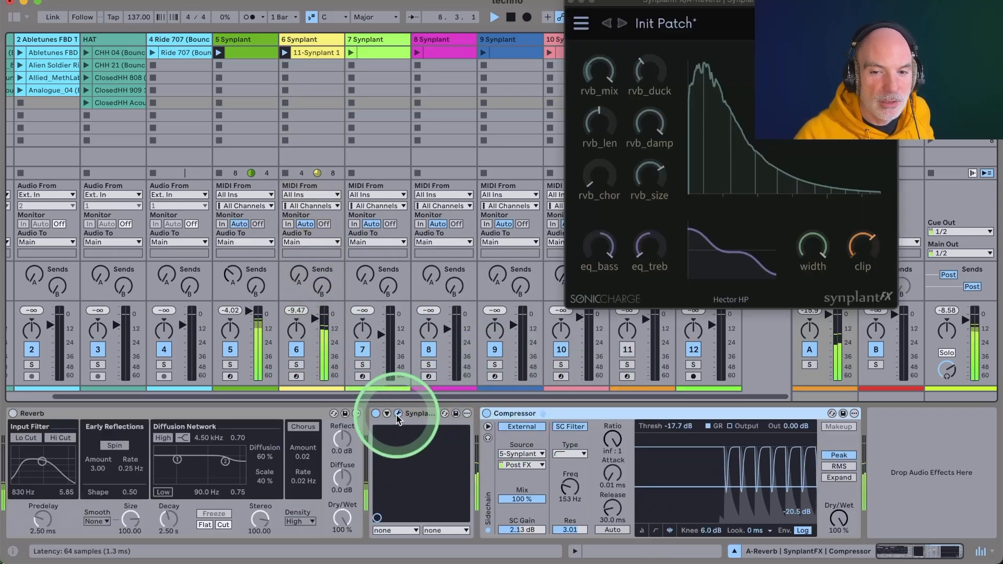
pyautogui.click(745, 4)
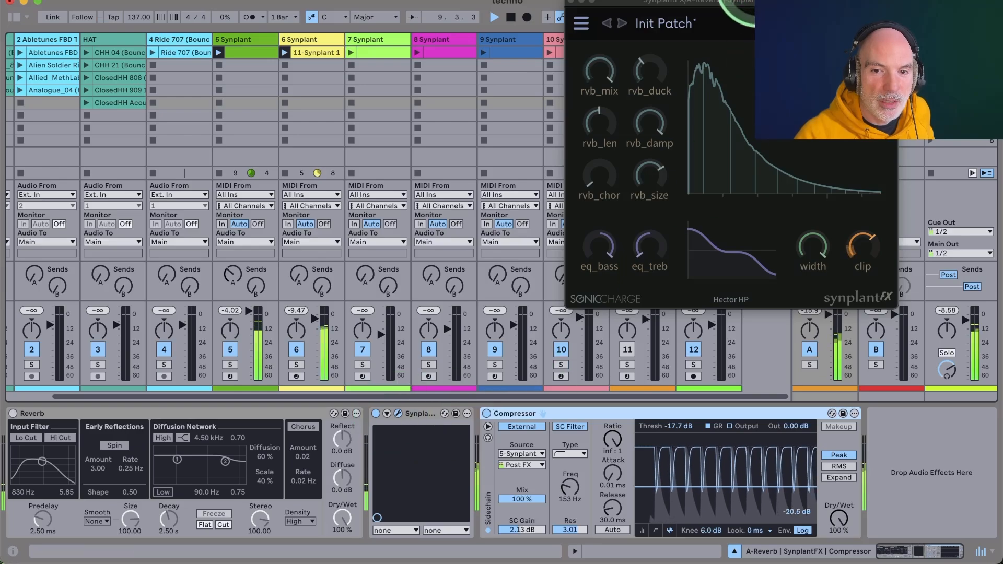
pyautogui.moveTo(745, 4); pyautogui.dragTo(478, 29)
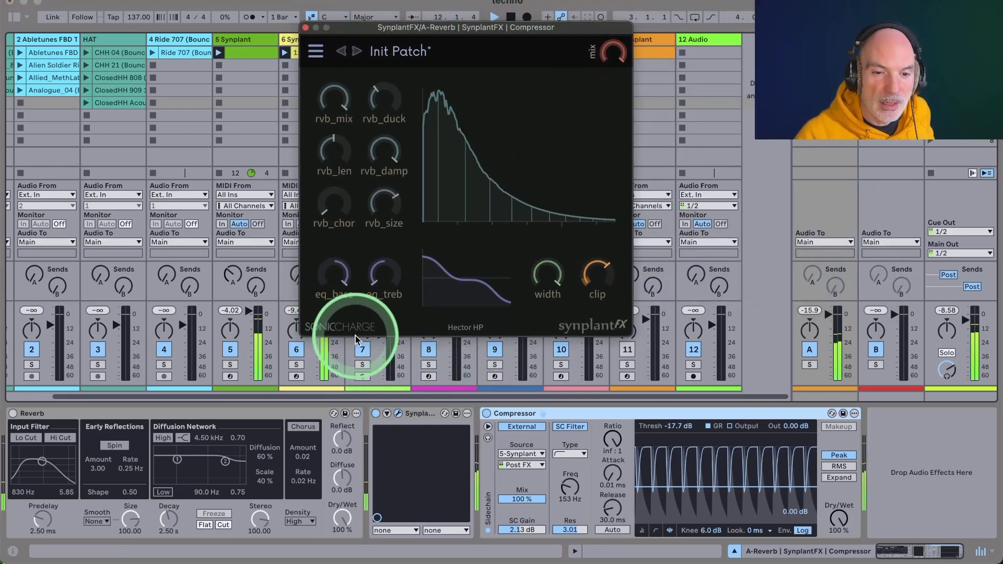
pyautogui.click(399, 414)
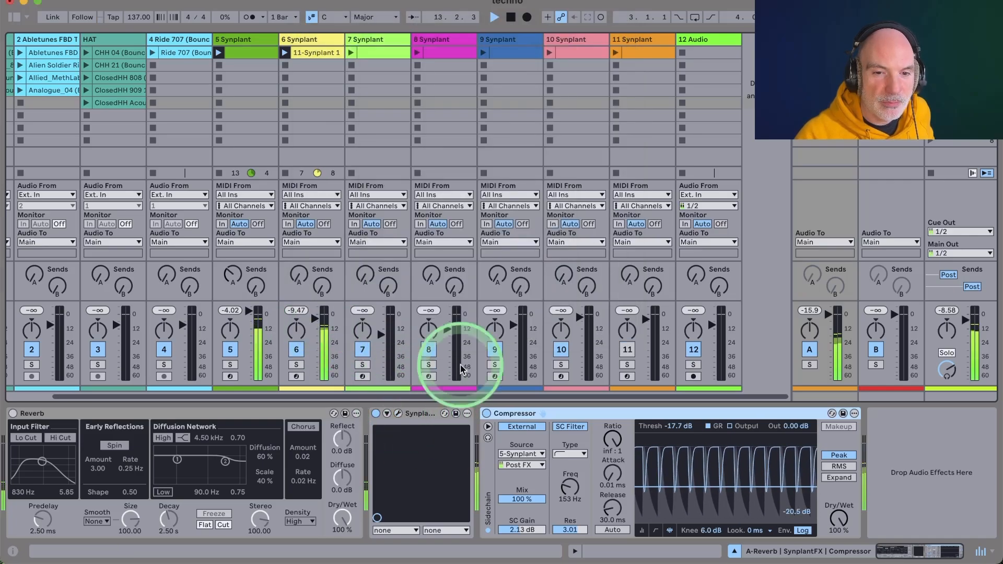
# Launch the clips on Synplant tracks 7 and 8 and raise both track volumes
pyautogui.click(367, 51)
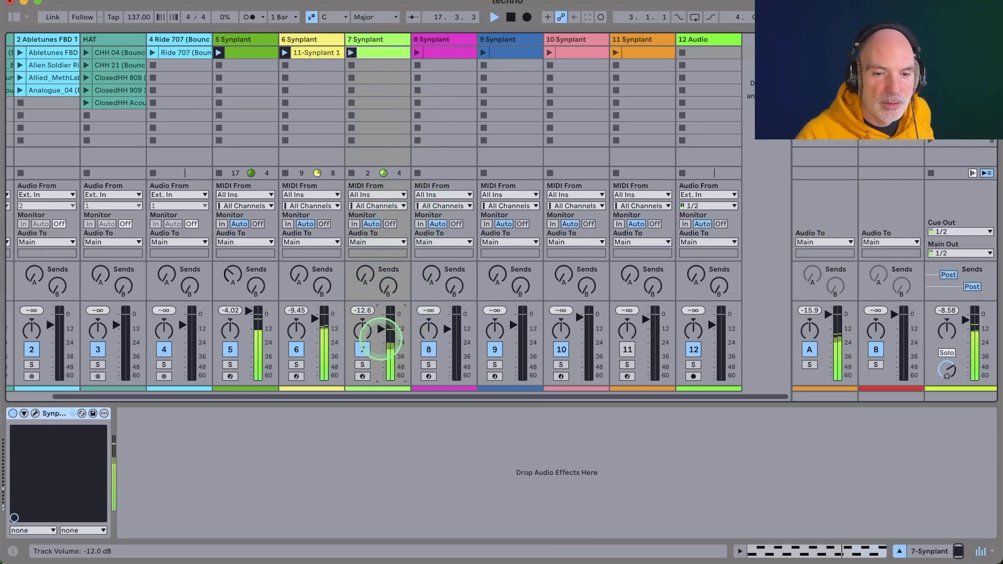
pyautogui.moveTo(380, 340); pyautogui.dragTo(380, 335)
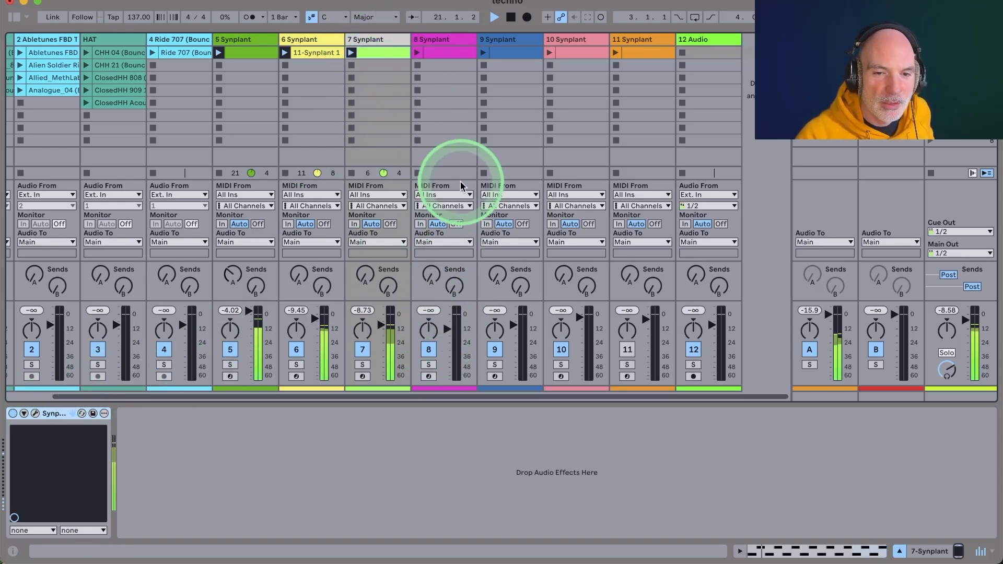
pyautogui.click(433, 39)
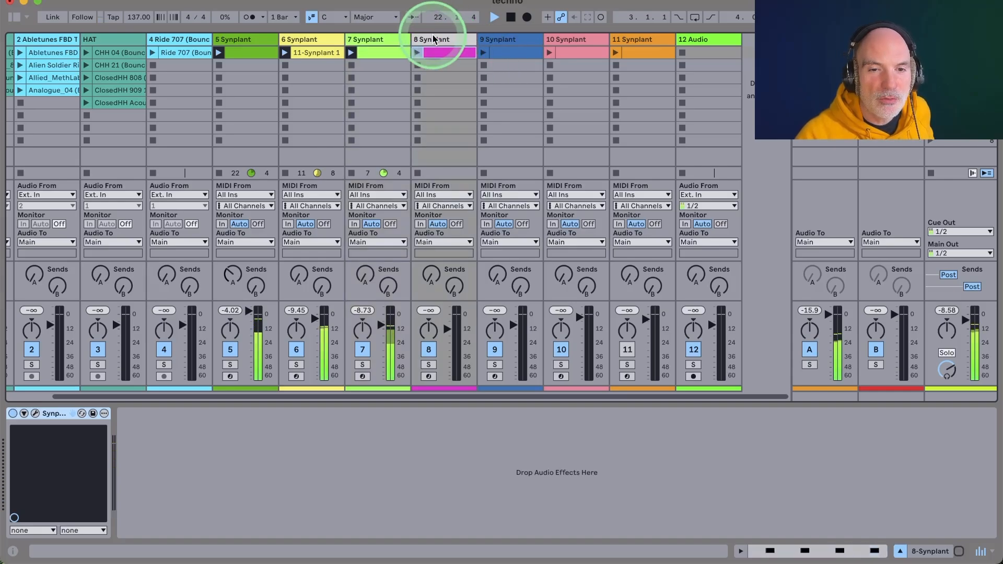
pyautogui.click(418, 54)
pyautogui.moveTo(446, 330); pyautogui.dragTo(447, 325)
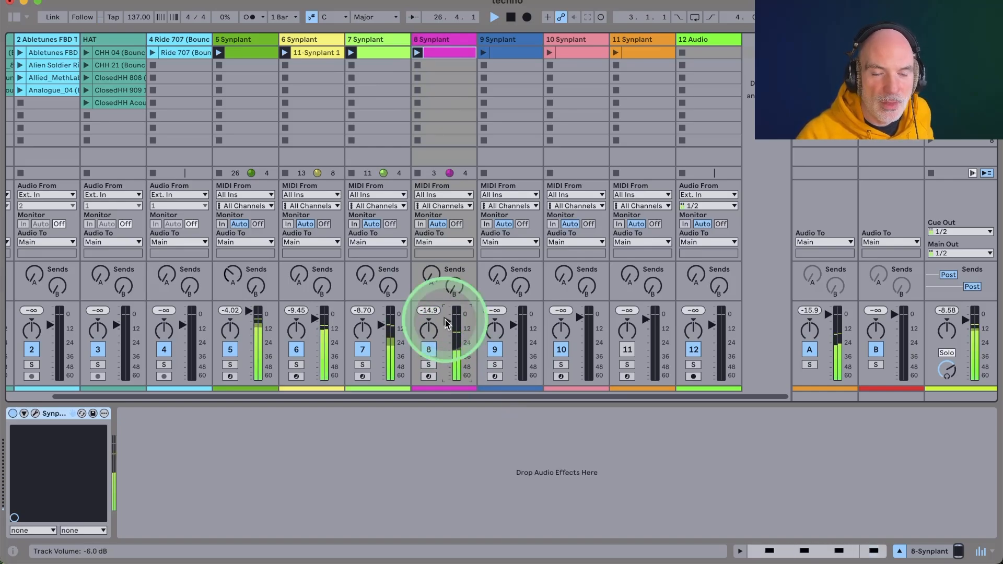
pyautogui.moveTo(448, 325); pyautogui.dragTo(447, 319)
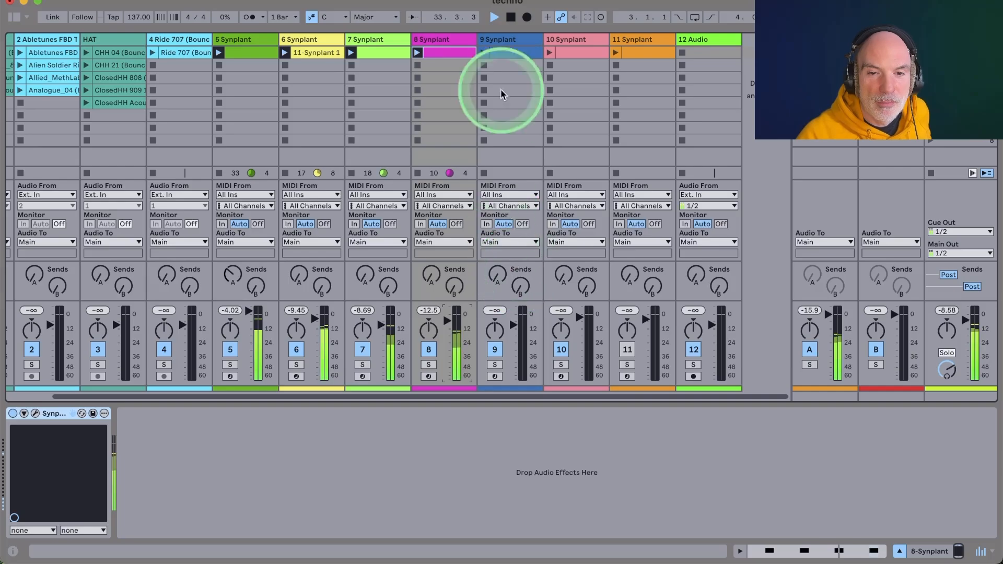
# Launch the clips on Synplant tracks 9 and 10, raising track 9's volume to 0 dB and track 10's to 6 dB
pyautogui.click(483, 54)
pyautogui.moveTo(511, 324); pyautogui.dragTo(511, 324)
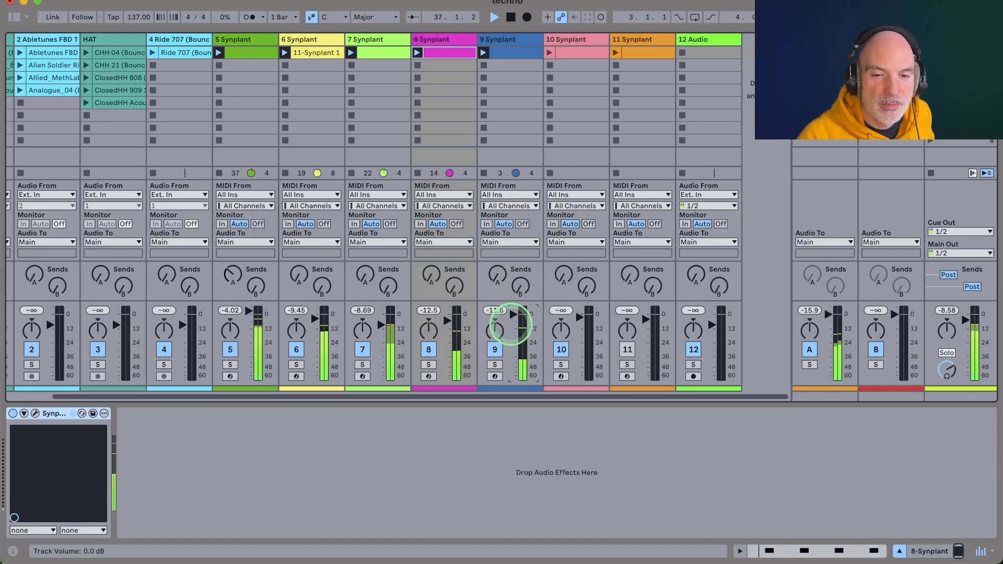
pyautogui.click(560, 55)
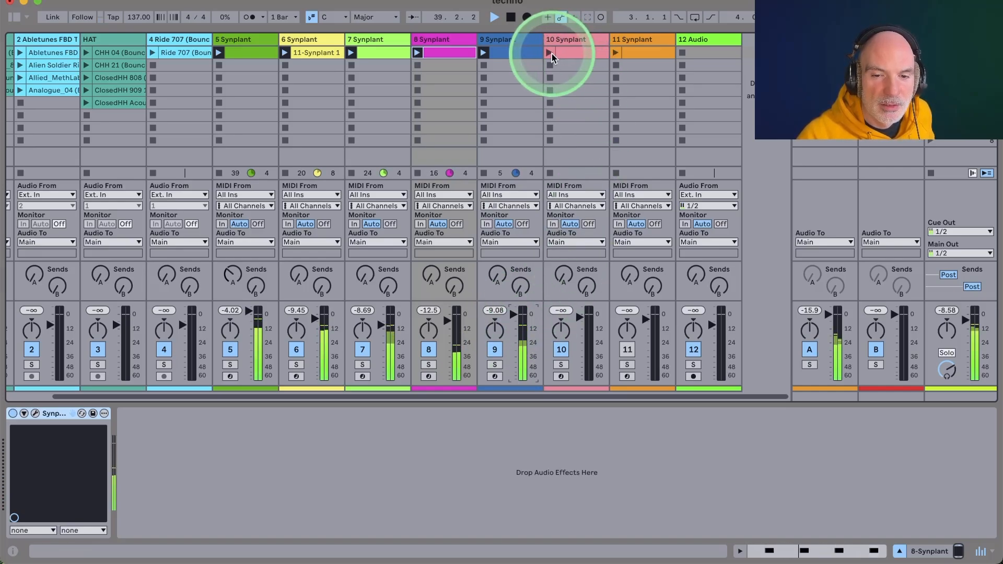
pyautogui.click(579, 317)
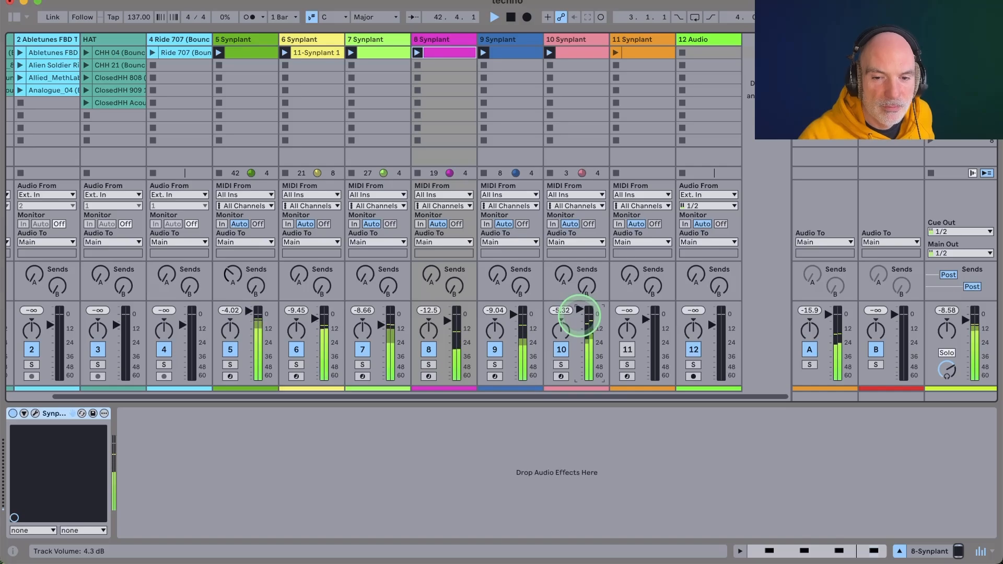
pyautogui.moveTo(579, 317); pyautogui.dragTo(579, 305)
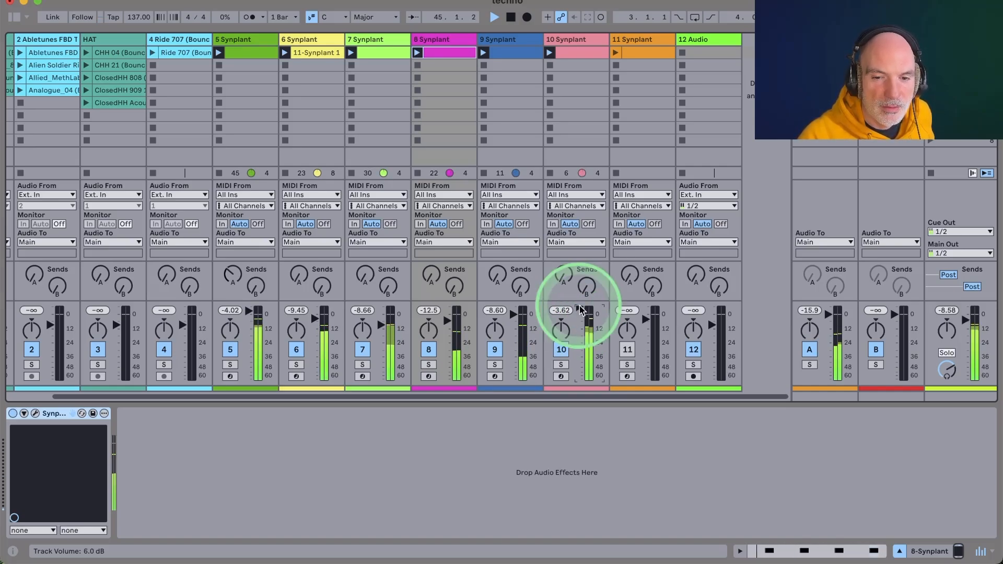
# Launch the clip on Synplant track 11, activate the track and raise its volume to 4.3 dB
pyautogui.click(617, 52)
pyautogui.click(627, 350)
pyautogui.moveTo(646, 321); pyautogui.dragTo(646, 319)
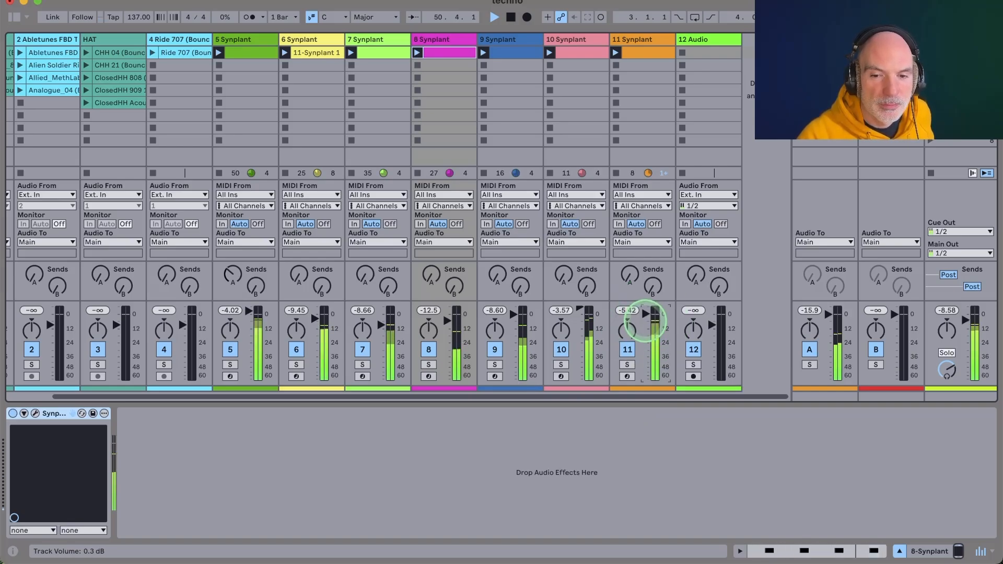
pyautogui.moveTo(645, 321); pyautogui.dragTo(648, 315)
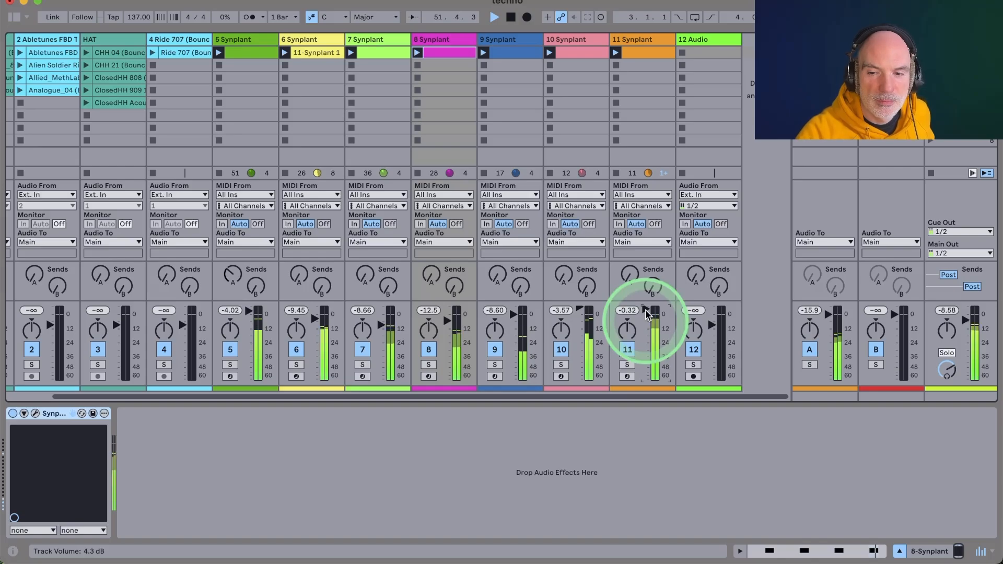
# Delete Synplant tracks 5 through 11 and insert a new MIDI track after the Ride 707 track
pyautogui.click(242, 41)
pyautogui.keyDown('shift'); pyautogui.click(636, 45); pyautogui.keyUp('shift')
pyautogui.press('Delete')
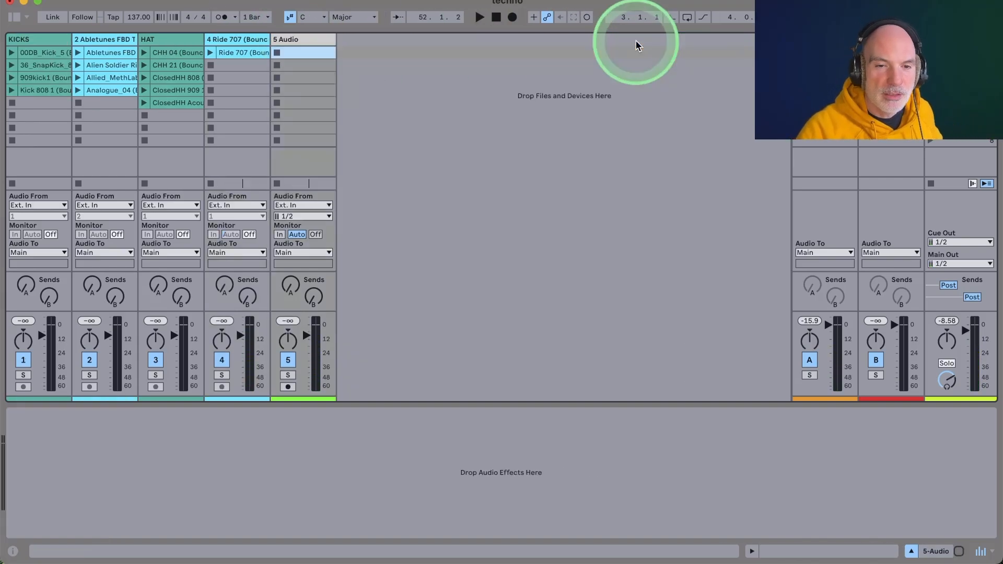
pyautogui.rightClick(250, 41)
pyautogui.click(325, 162)
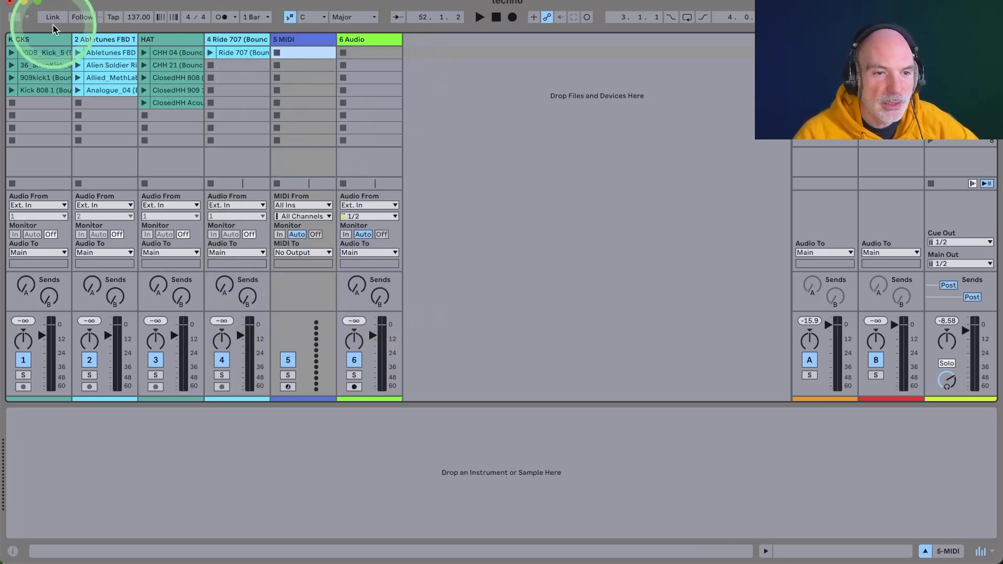
# Load Synplant from the Favorites collection onto the new MIDI track, hide the browser and open the instrument's window
pyautogui.click(16, 18)
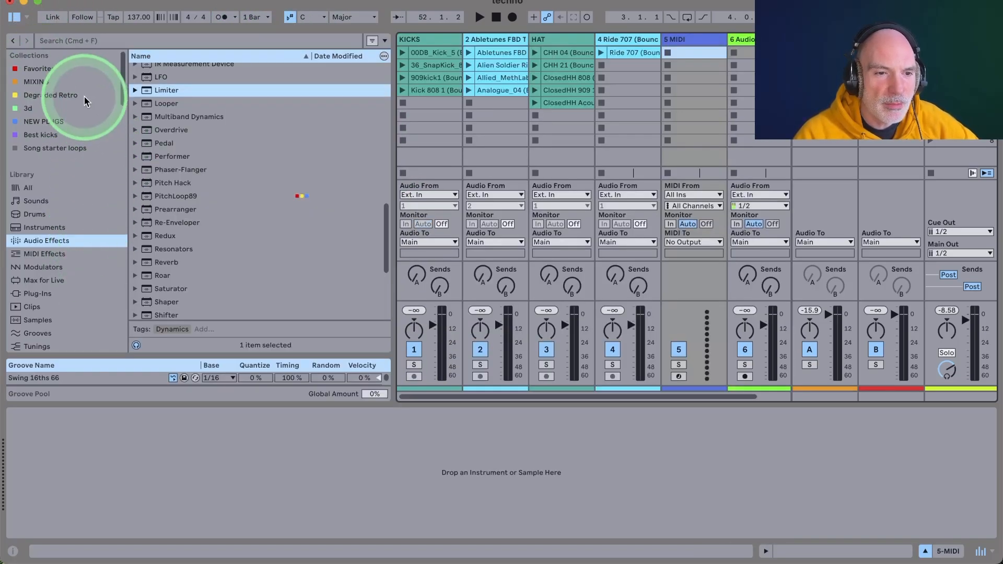
pyautogui.click(44, 70)
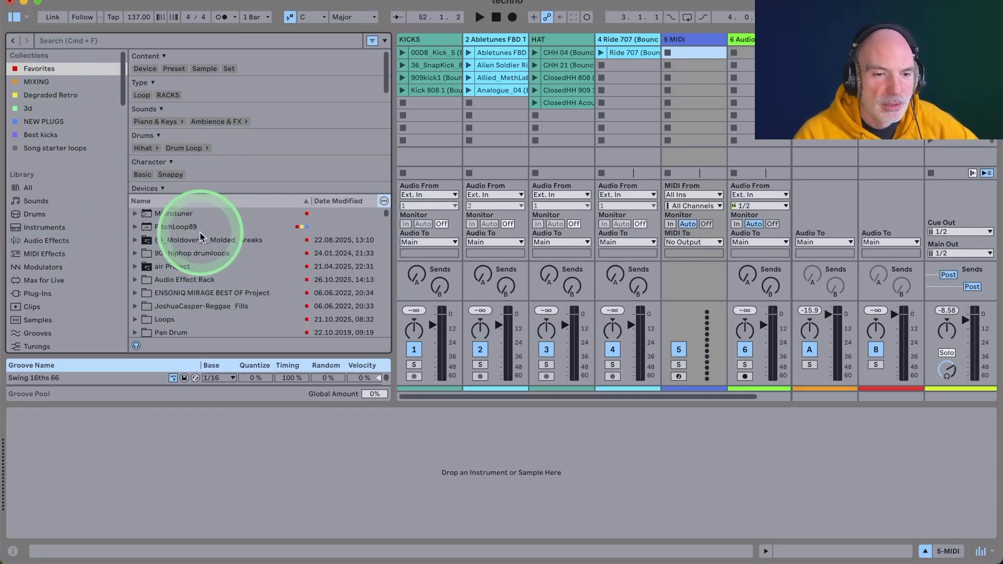
pyautogui.scroll(-10, 200, 231)
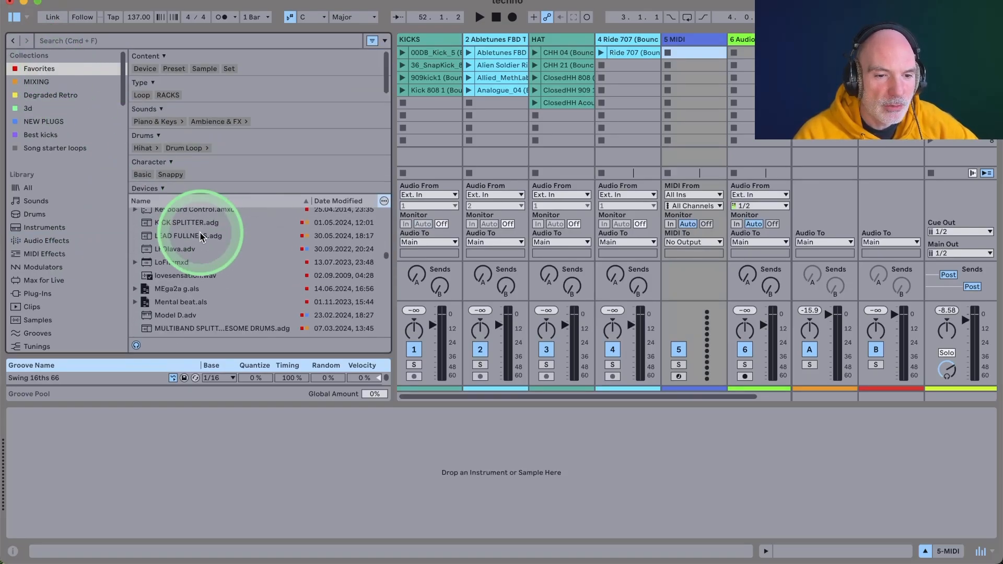
pyautogui.scroll(-10, 200, 237)
pyautogui.scroll(-15, 216, 267)
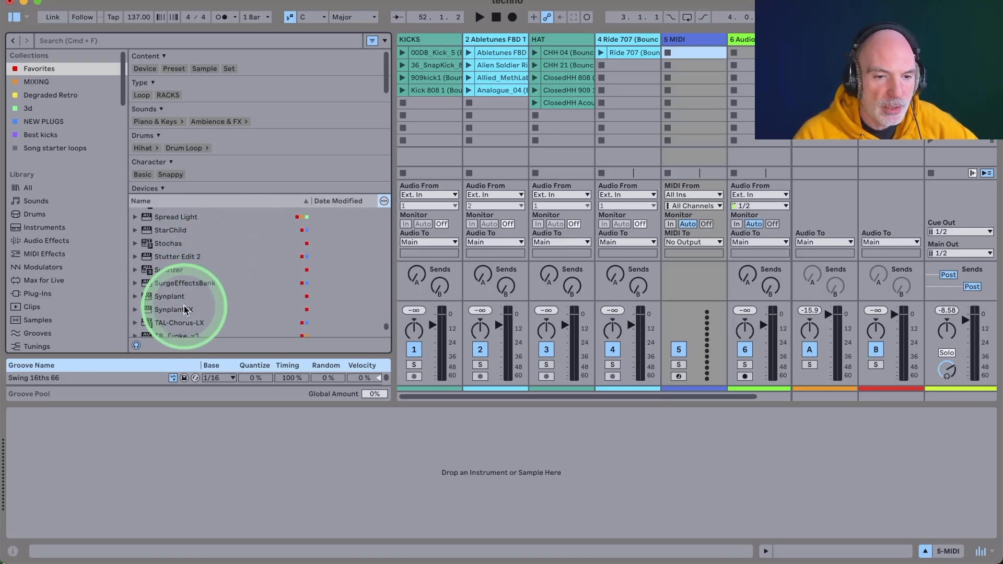
pyautogui.moveTo(172, 297); pyautogui.dragTo(705, 102)
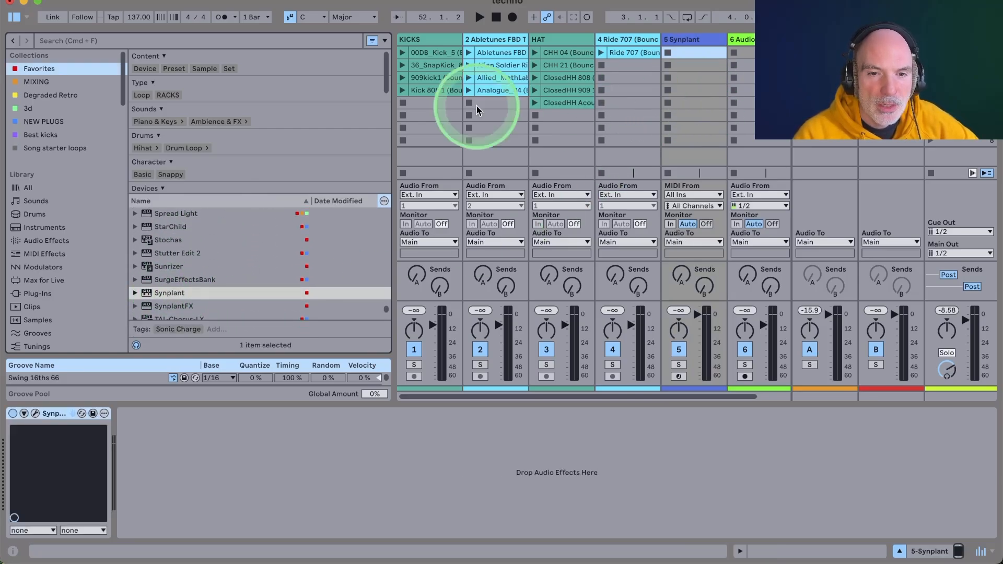
pyautogui.click(13, 20)
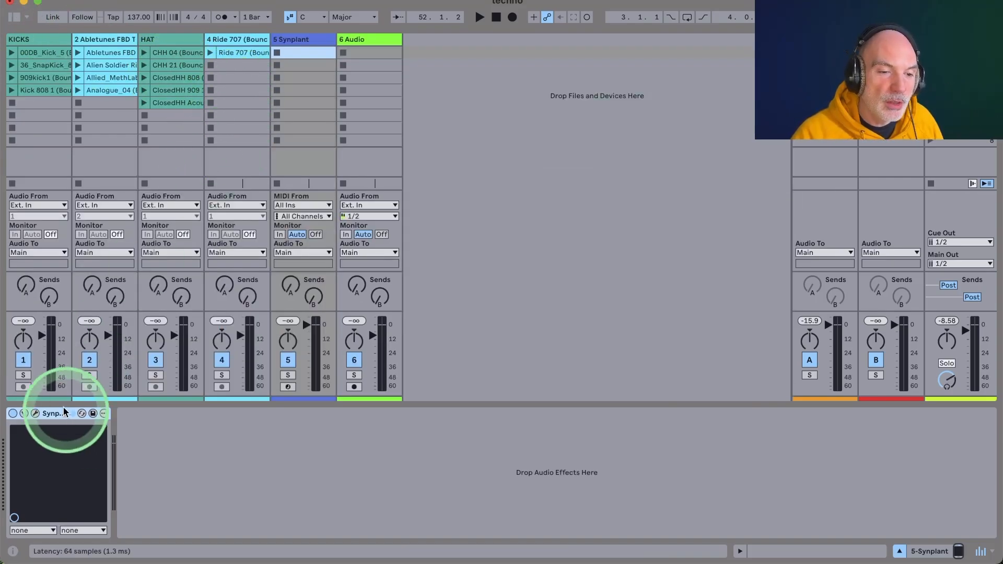
pyautogui.click(36, 414)
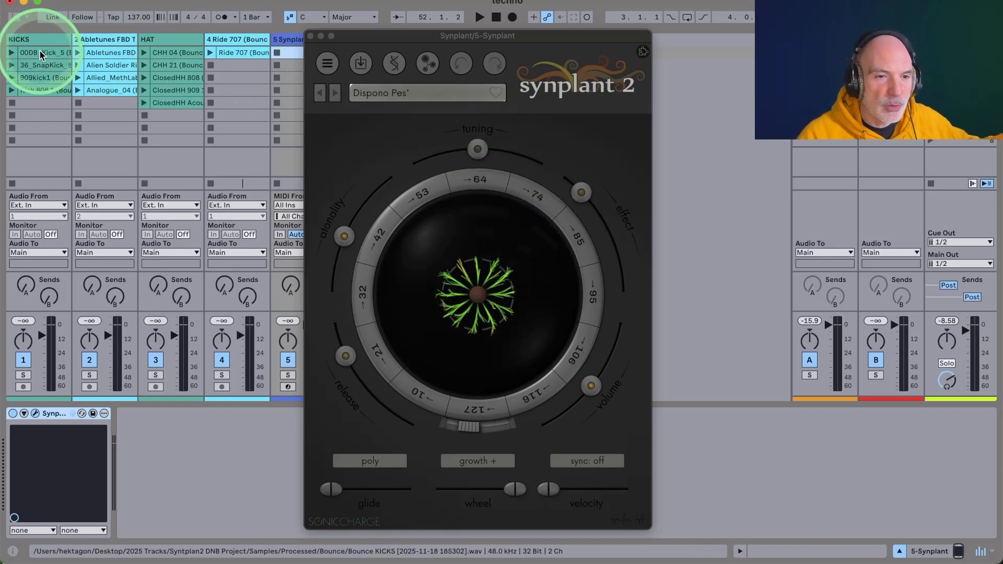
# Audition the four kick samples on the KICKS track: 36_SnapKick, 909kick1, Kick 808 1 and 00DB_Kick_5
pyautogui.click(12, 65)
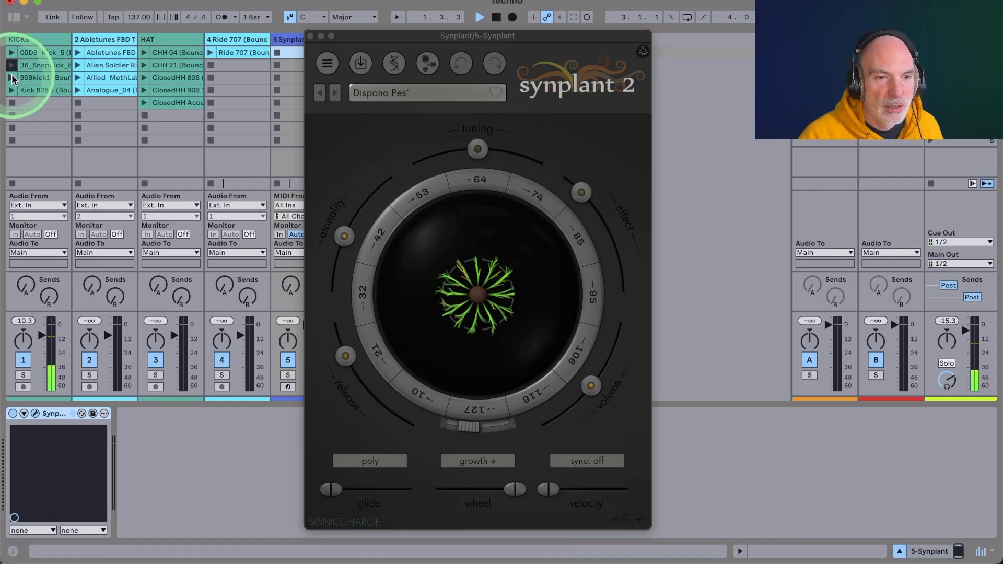
pyautogui.click(12, 79)
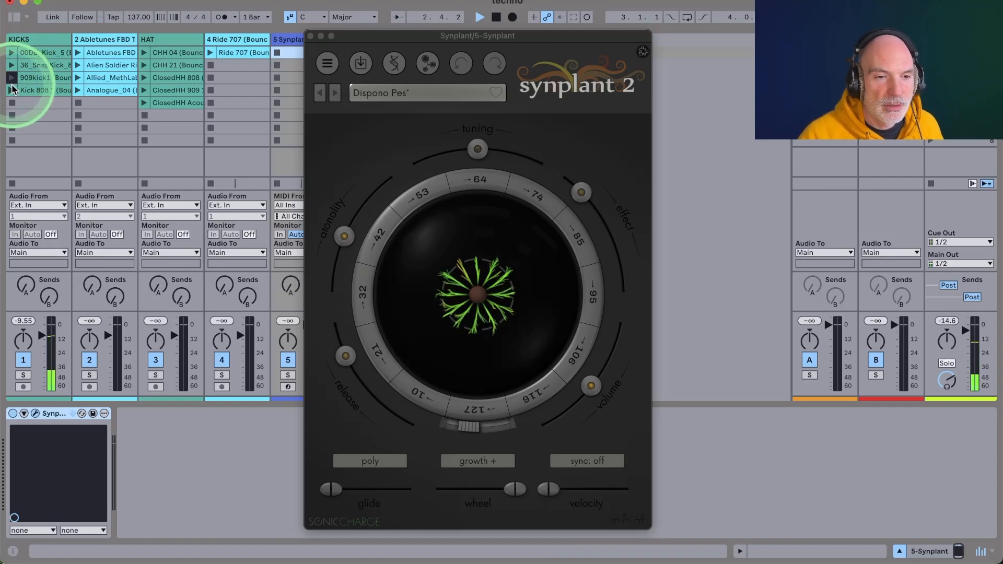
pyautogui.click(12, 90)
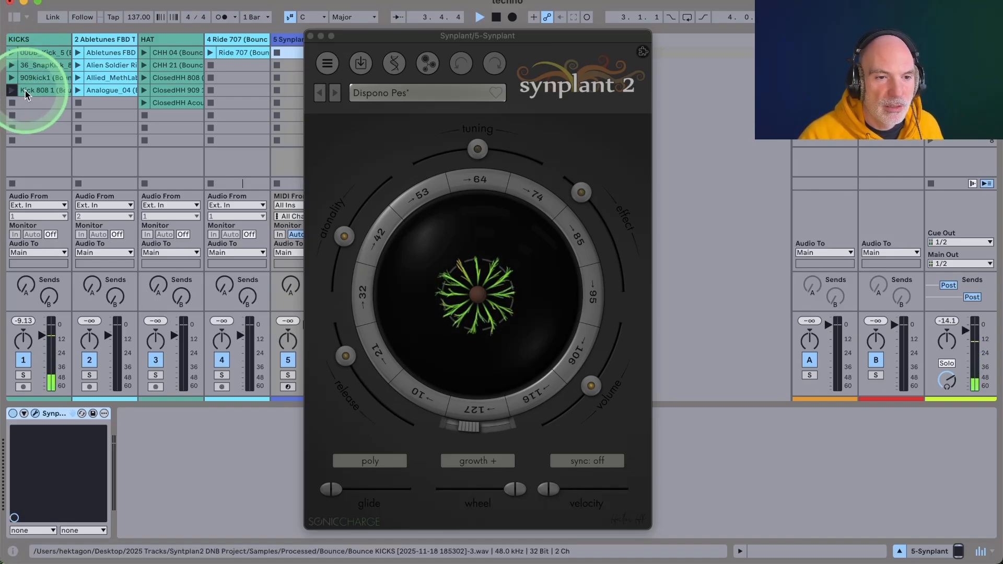
pyautogui.click(13, 53)
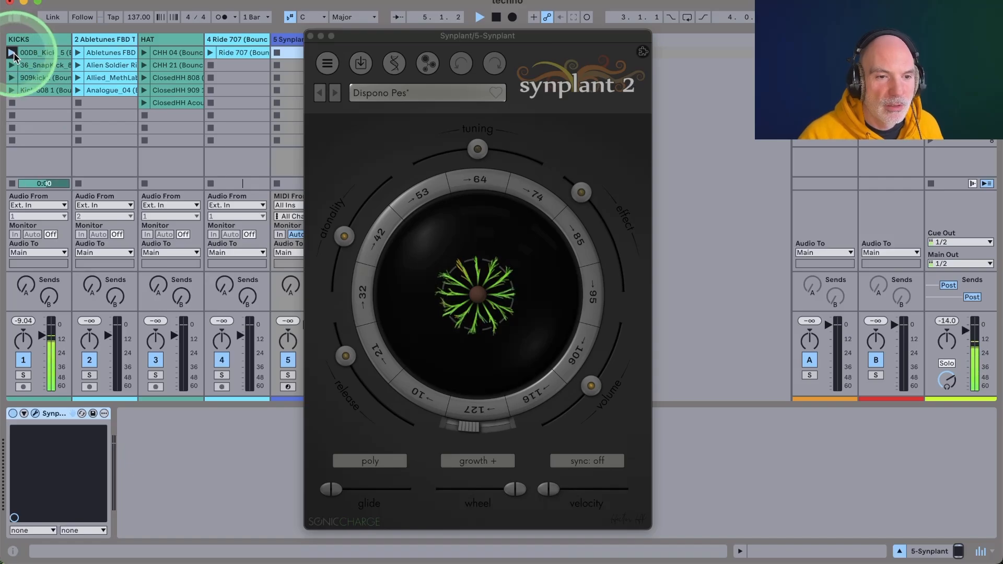
# Audition the 36_SnapKick clip, load it into Synplant as the source sample, and generate patches from it
pyautogui.click(12, 66)
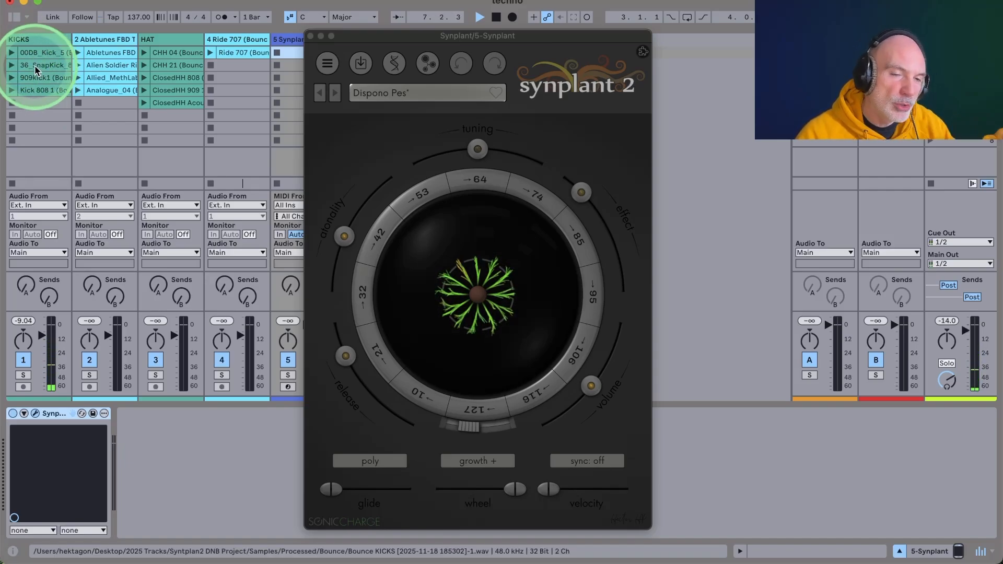
pyautogui.moveTo(35, 69); pyautogui.dragTo(474, 305)
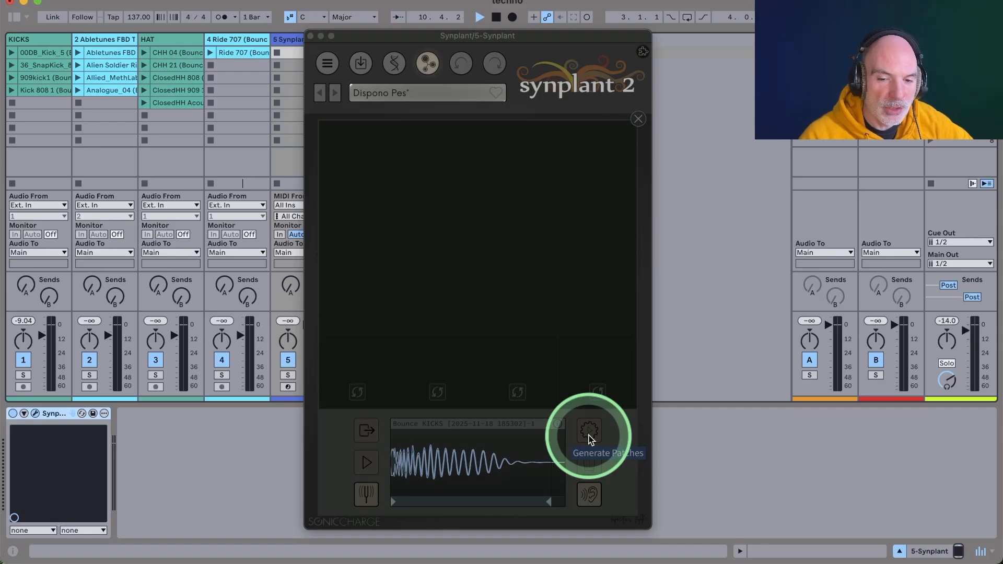
pyautogui.click(367, 462)
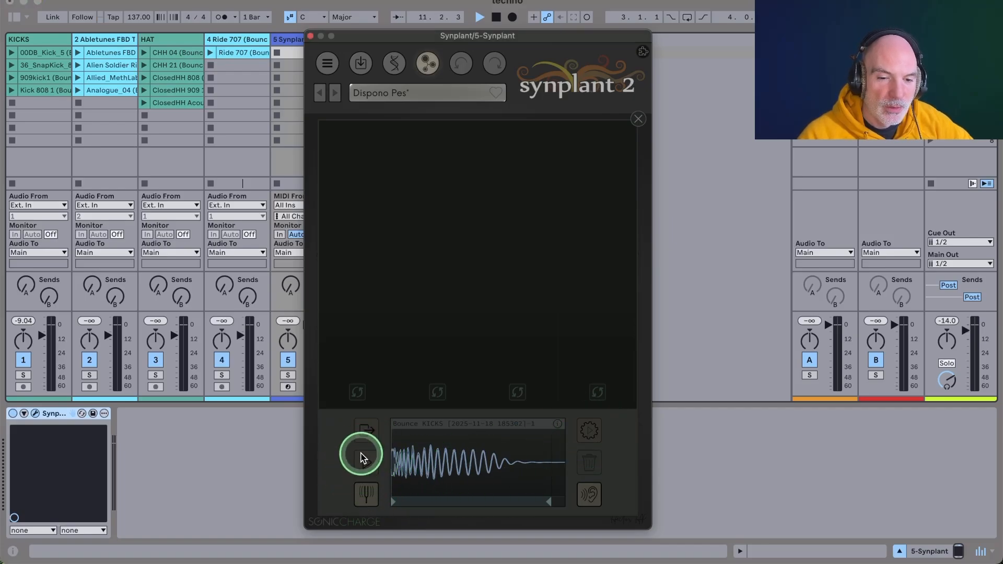
pyautogui.click(587, 431)
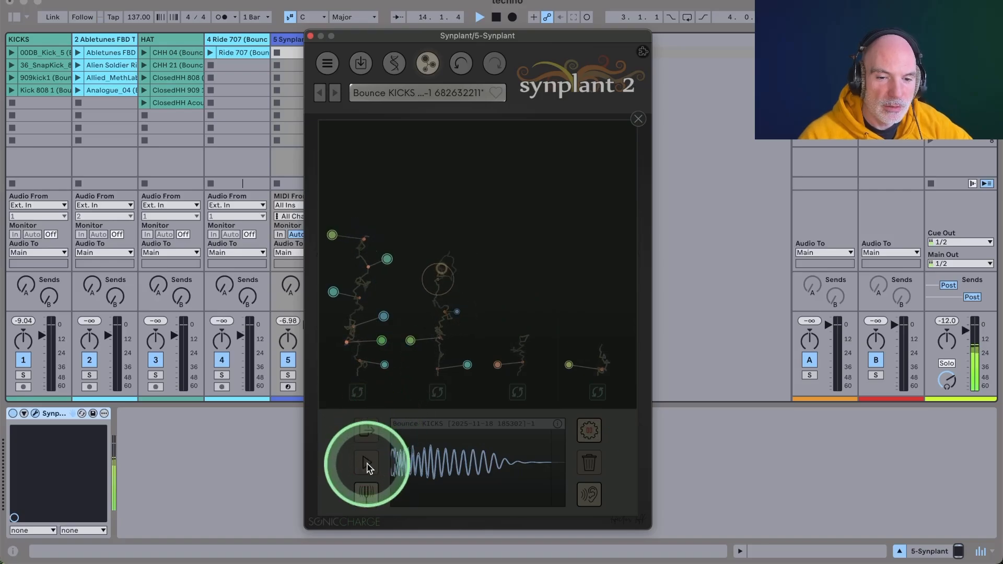
pyautogui.click(387, 260)
pyautogui.click(332, 237)
pyautogui.click(386, 260)
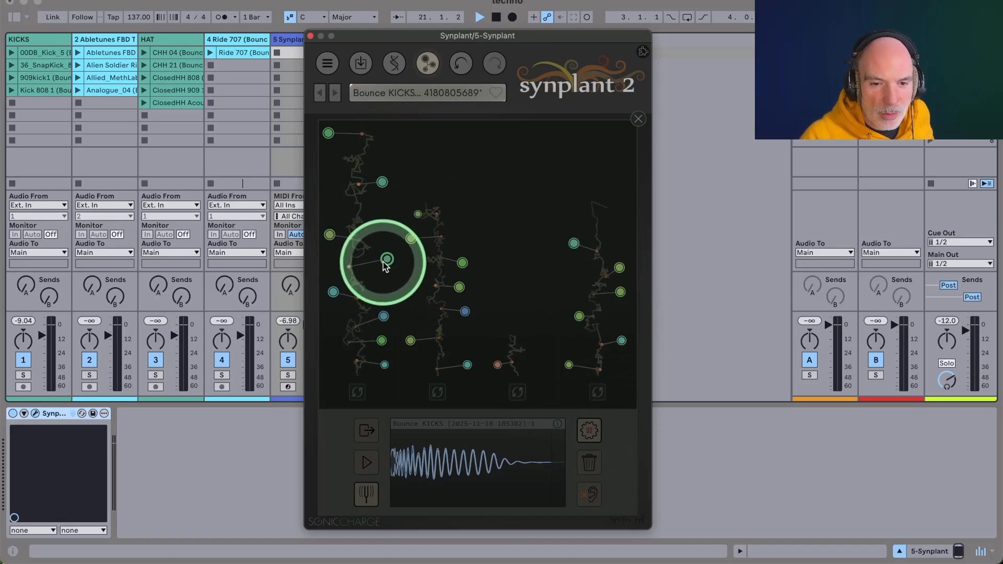
pyautogui.click(311, 37)
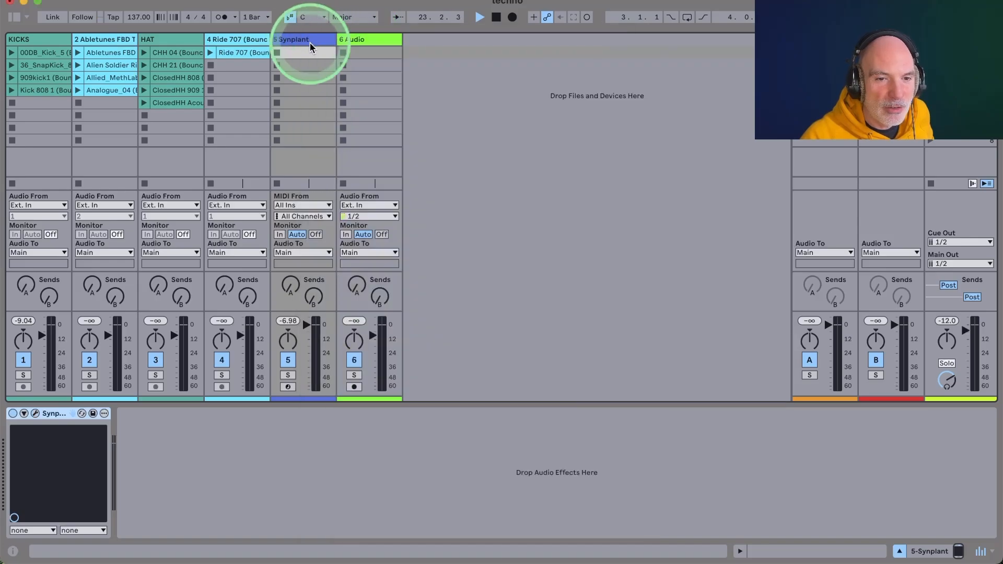
# Create a one-bar MIDI clip in the Synplant track's first slot with C3 notes on all four beats, and return to the device view
pyautogui.doubleClick(300, 51)
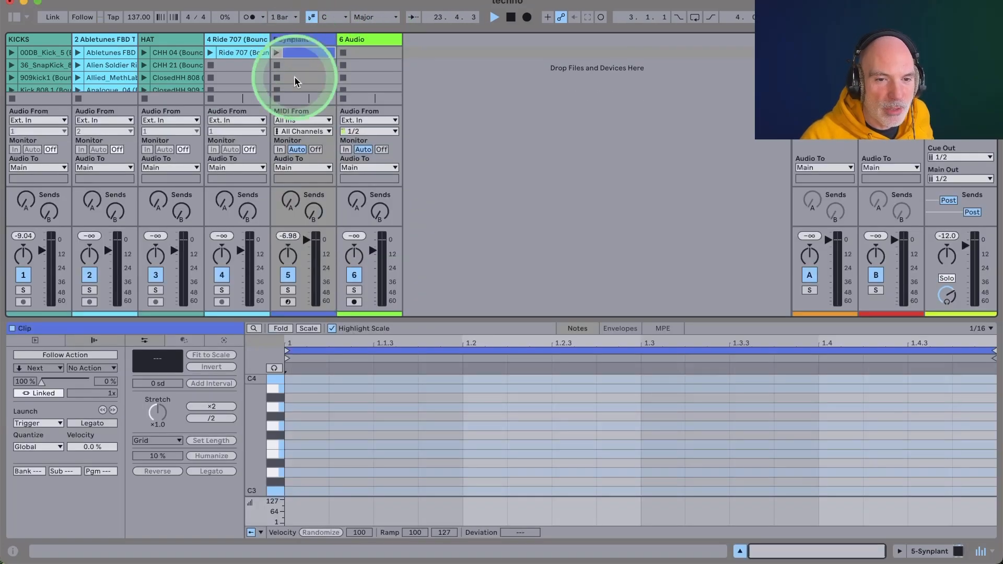
pyautogui.doubleClick(300, 490)
pyautogui.doubleClick(481, 490)
pyautogui.doubleClick(665, 491)
pyautogui.doubleClick(851, 491)
pyautogui.click(924, 552)
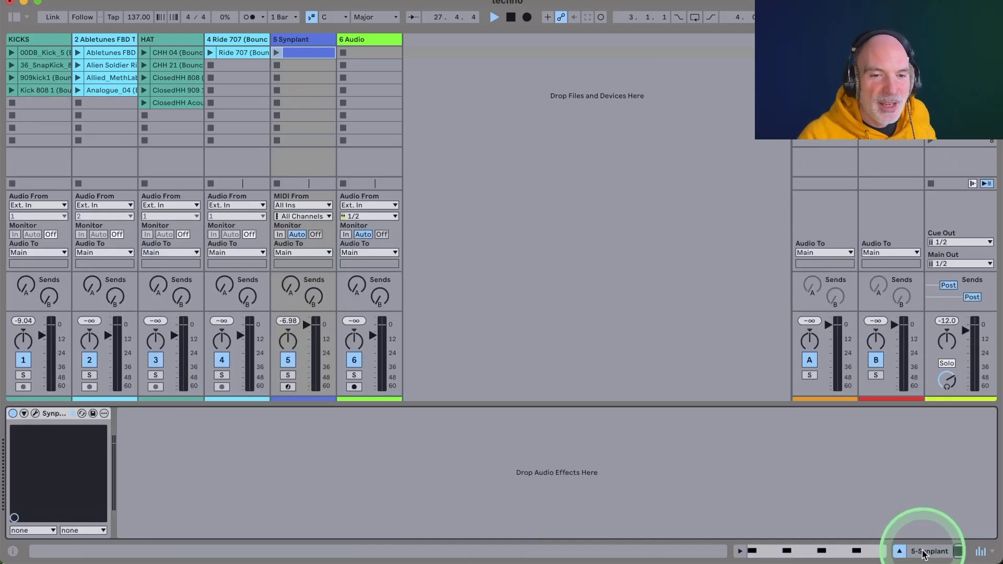
# Launch the new Synplant clip, reopen the instrument's window and raise the patch volume
pyautogui.click(277, 52)
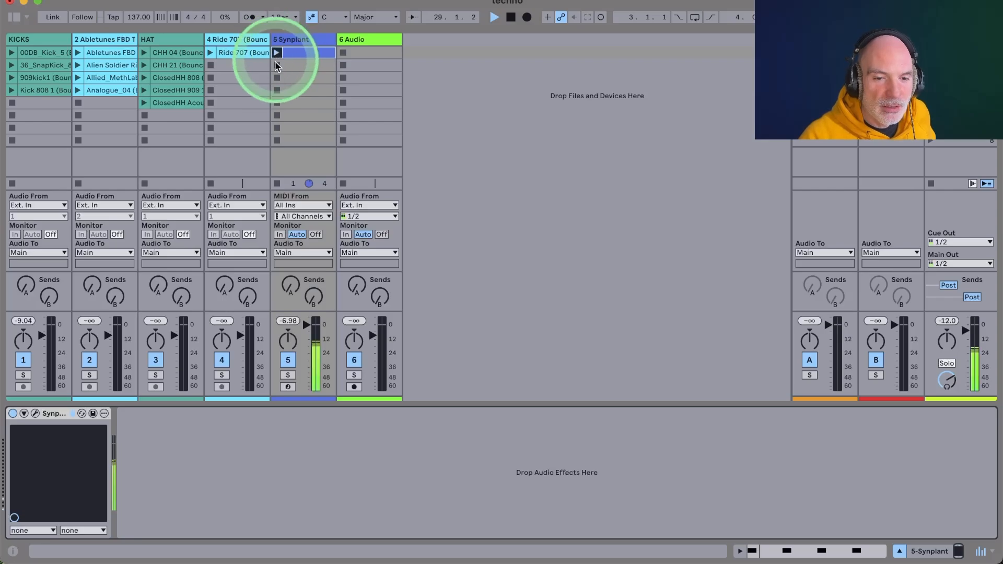
pyautogui.click(36, 414)
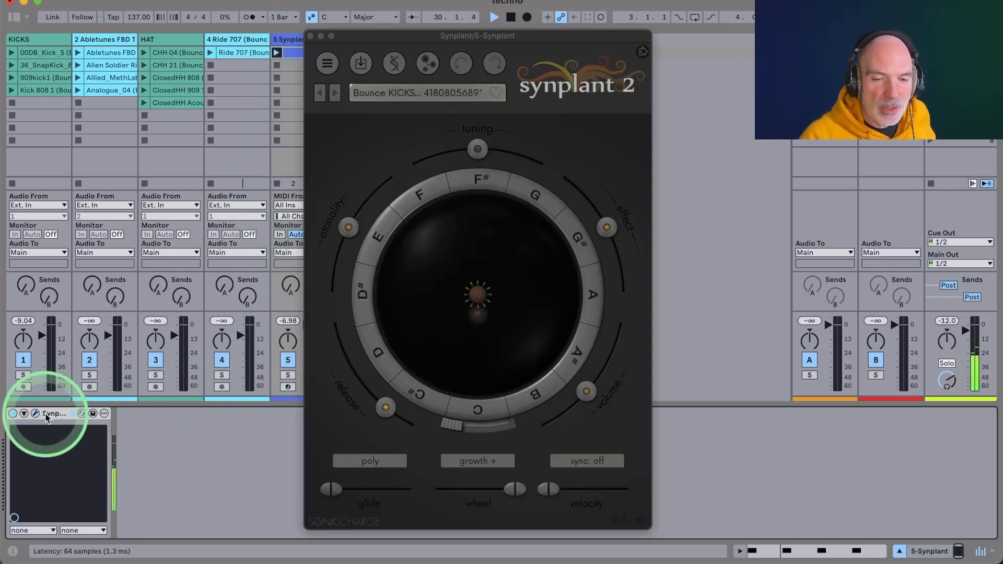
pyautogui.moveTo(589, 383)
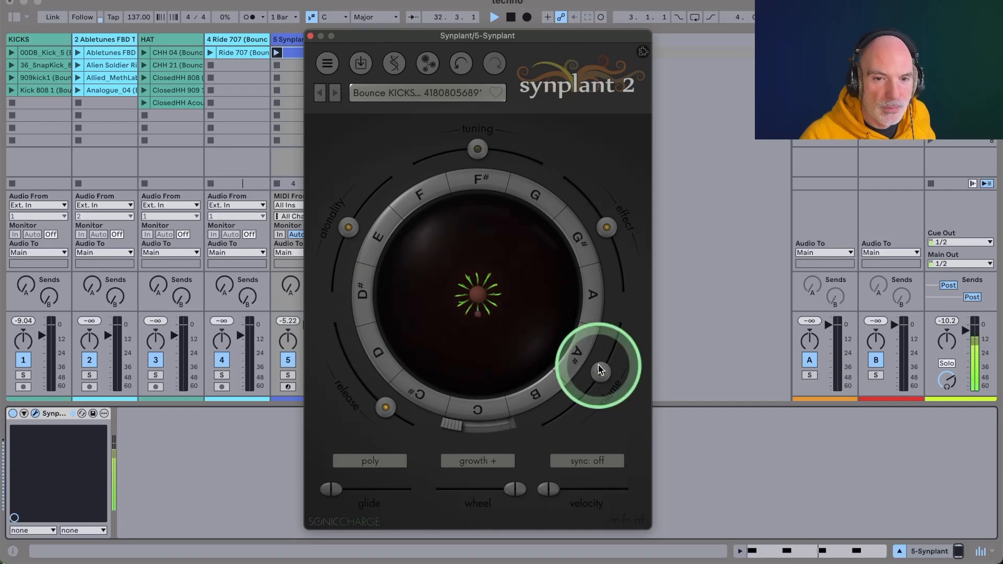
pyautogui.click(428, 64)
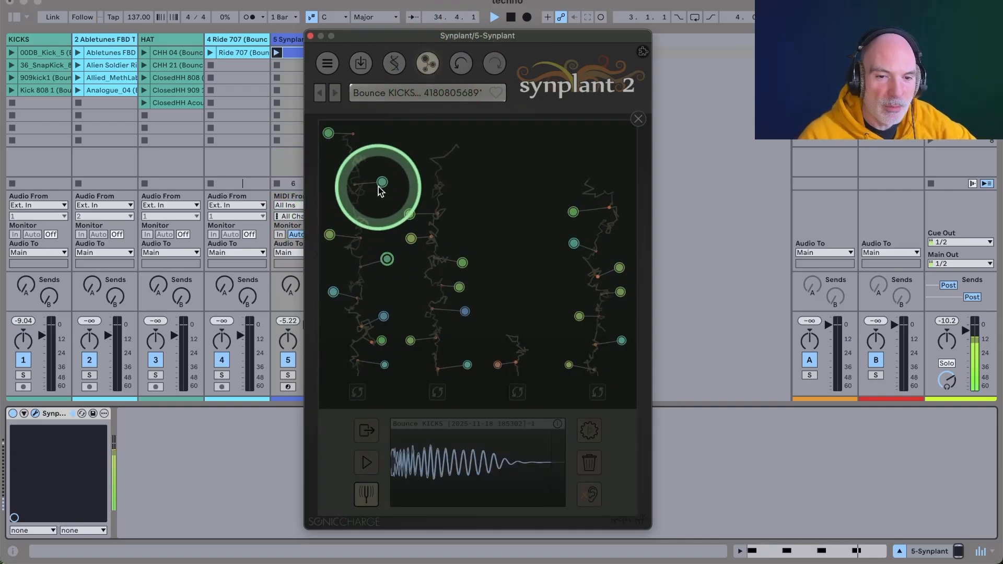
pyautogui.click(412, 238)
pyautogui.click(382, 182)
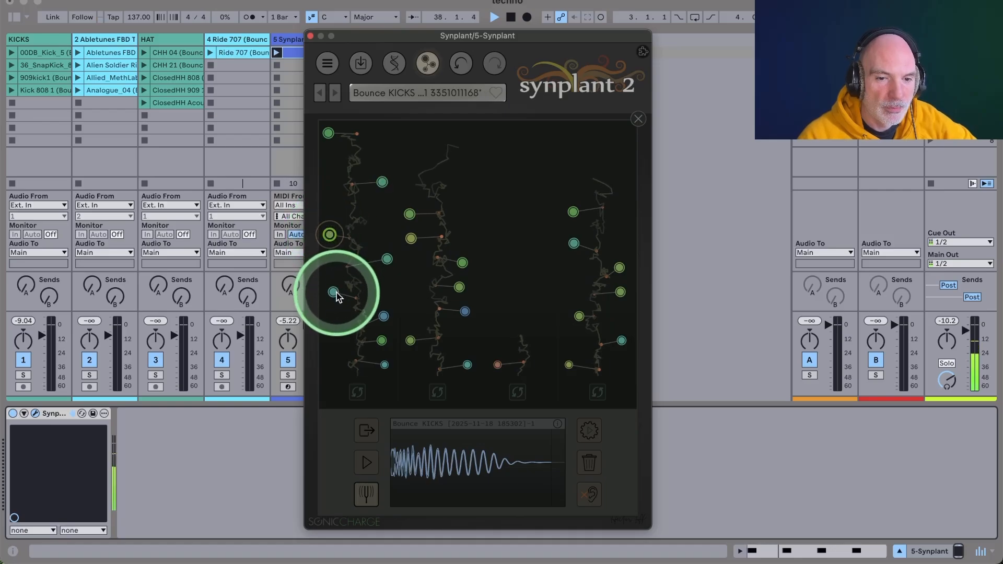
pyautogui.click(384, 316)
pyautogui.click(477, 289)
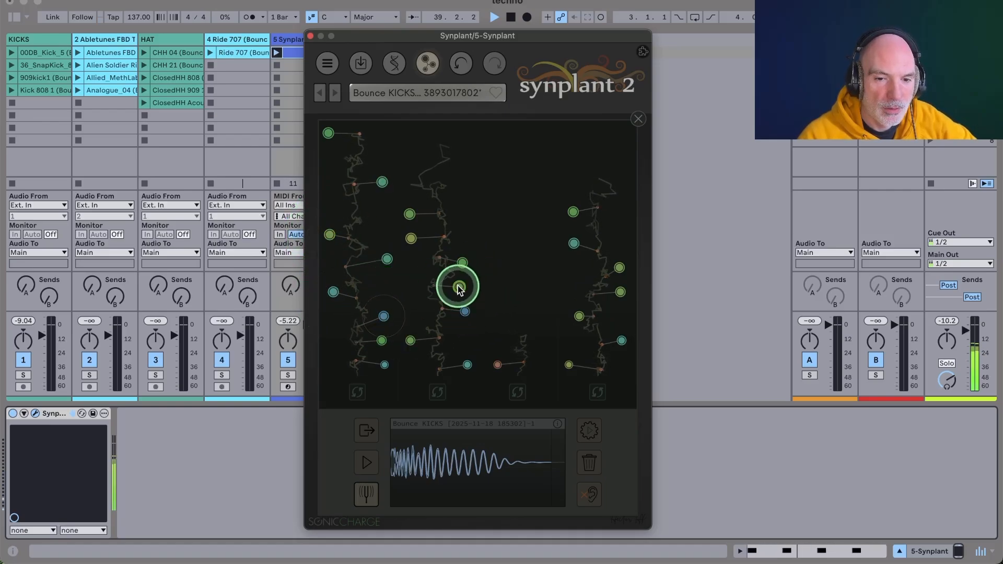
pyautogui.click(463, 263)
pyautogui.click(574, 212)
pyautogui.click(463, 264)
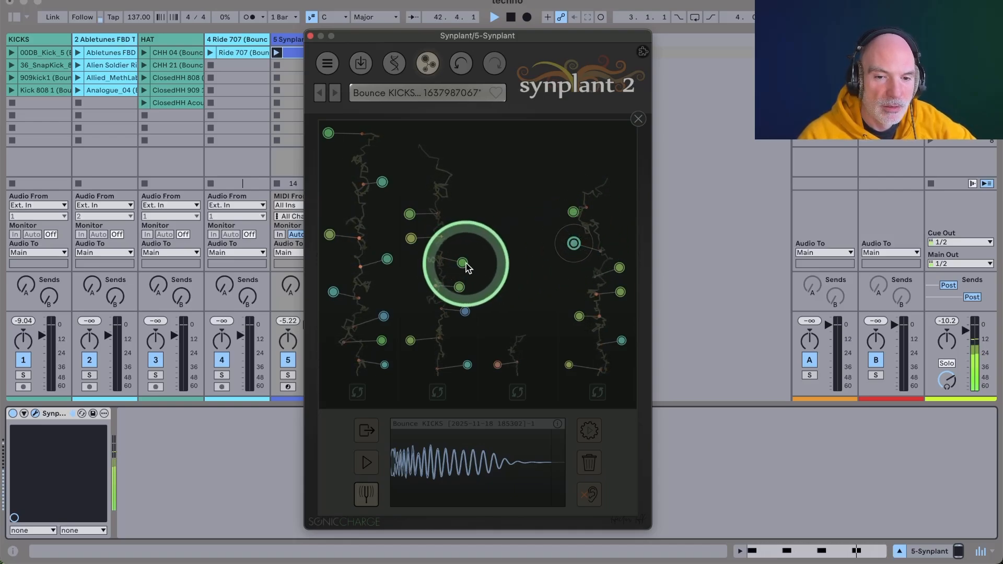
pyautogui.click(459, 287)
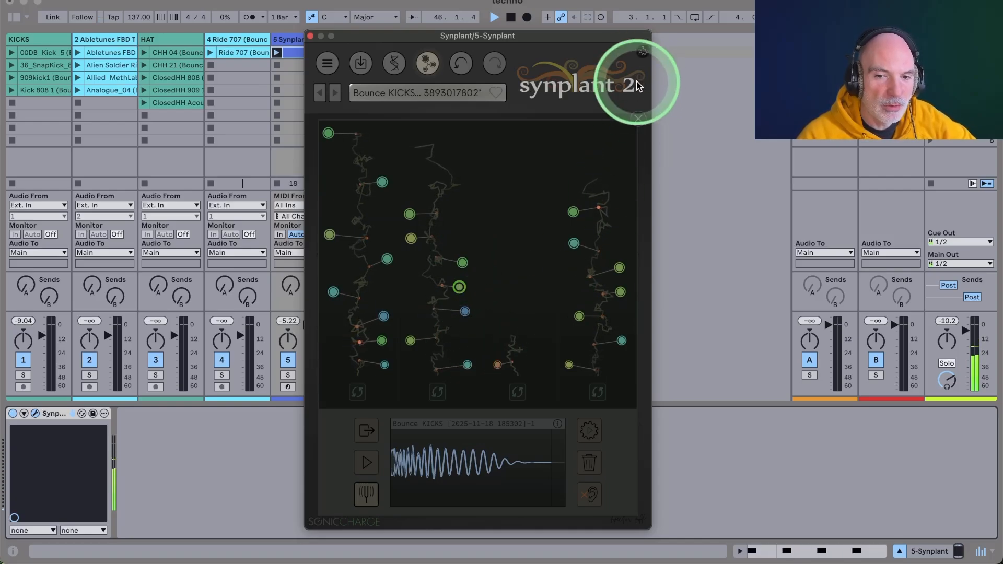
pyautogui.click(637, 120)
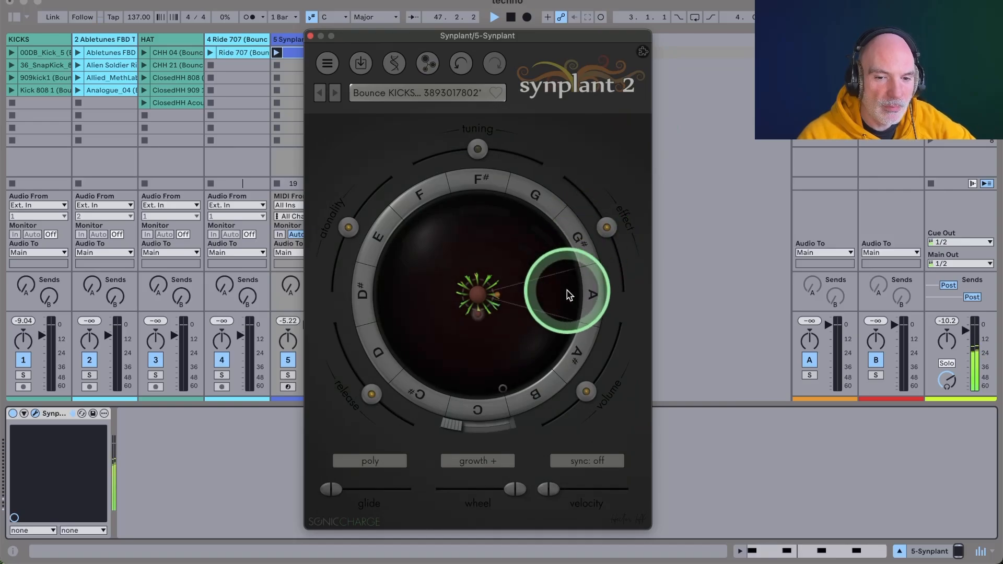
pyautogui.moveTo(585, 391); pyautogui.dragTo(596, 369)
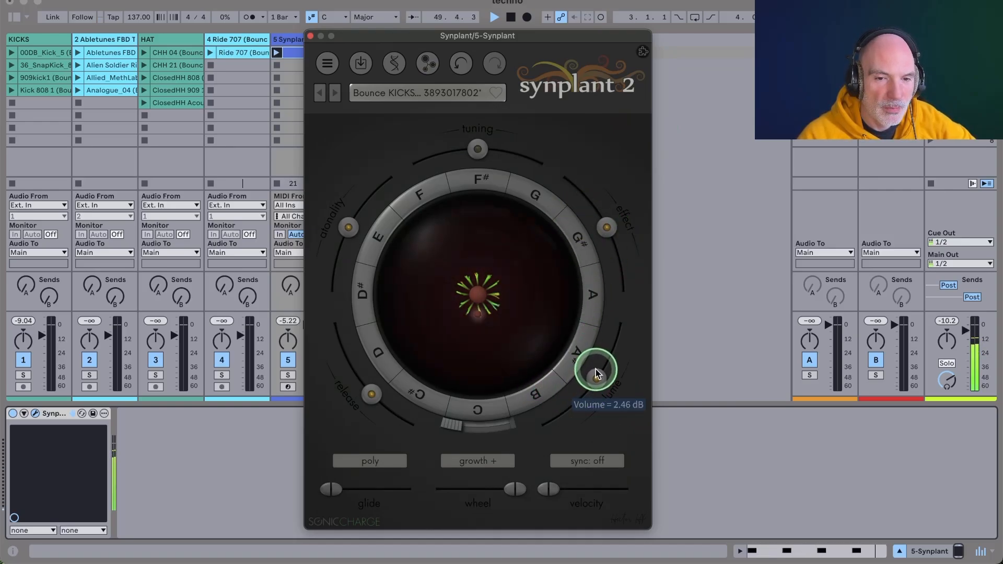
# Open Synplant's DNA editor, look over the Envelope and LFO page, and try the a_form, b_form and b_sh settings on the Oscillators page
pyautogui.click(394, 61)
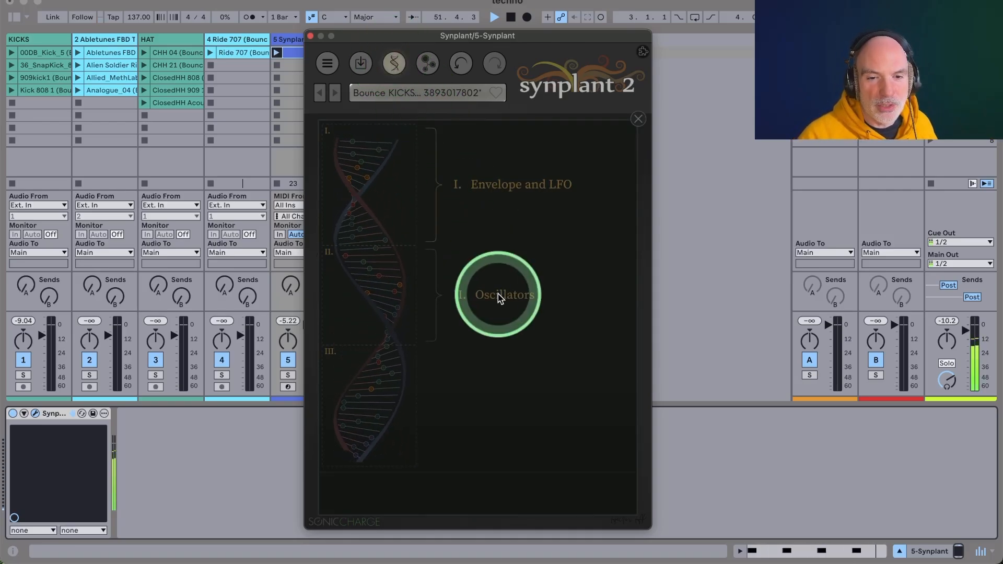
pyautogui.click(404, 201)
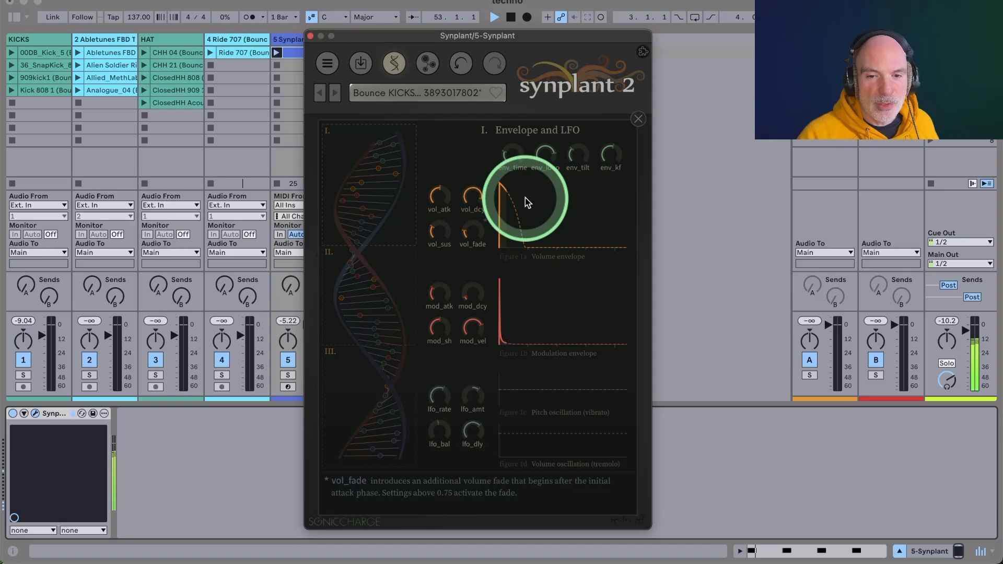
pyautogui.click(400, 291)
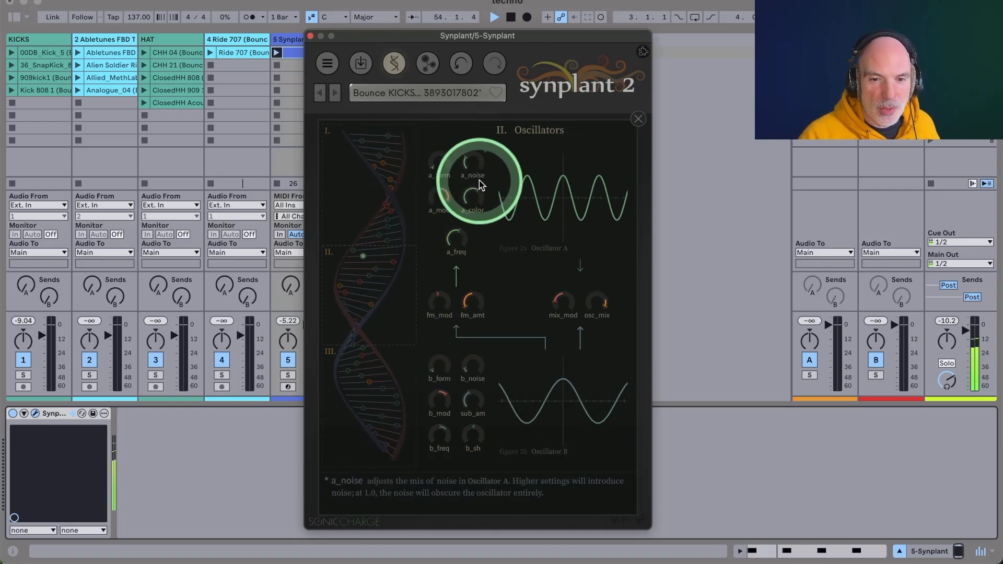
pyautogui.moveTo(439, 164); pyautogui.dragTo(422, 181)
pyautogui.moveTo(438, 376); pyautogui.dragTo(425, 334)
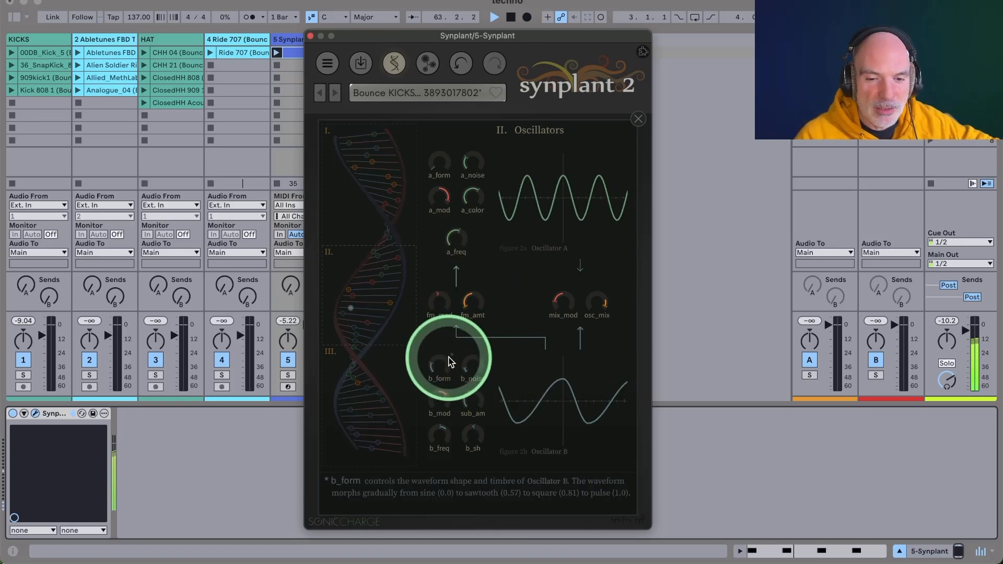
pyautogui.moveTo(464, 449)
pyautogui.mouseDown()
pyautogui.moveTo(478, 436)
pyautogui.moveTo(470, 441)
pyautogui.mouseUp()
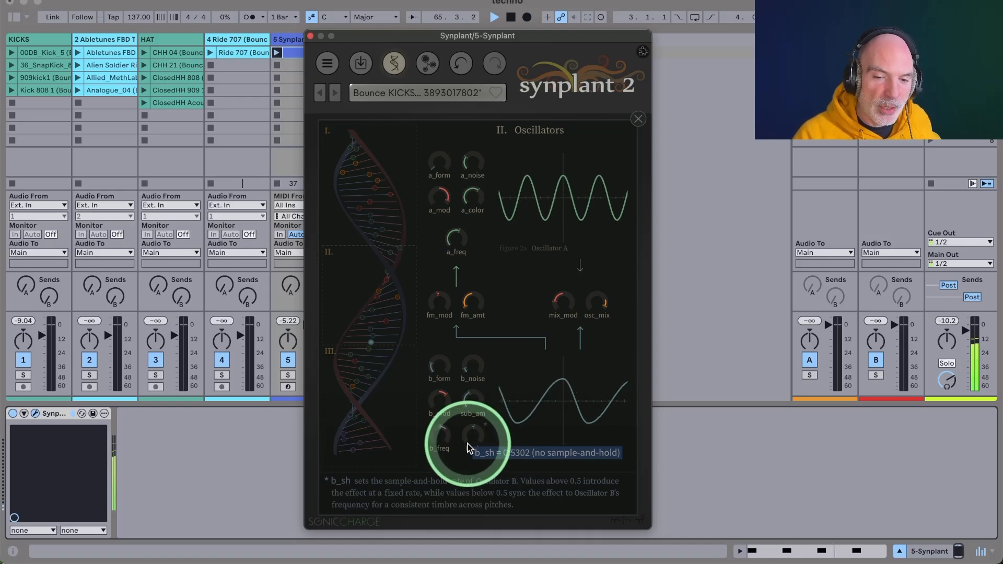
pyautogui.moveTo(474, 444)
pyautogui.mouseDown()
pyautogui.moveTo(463, 480)
pyautogui.moveTo(457, 463)
pyautogui.mouseUp()
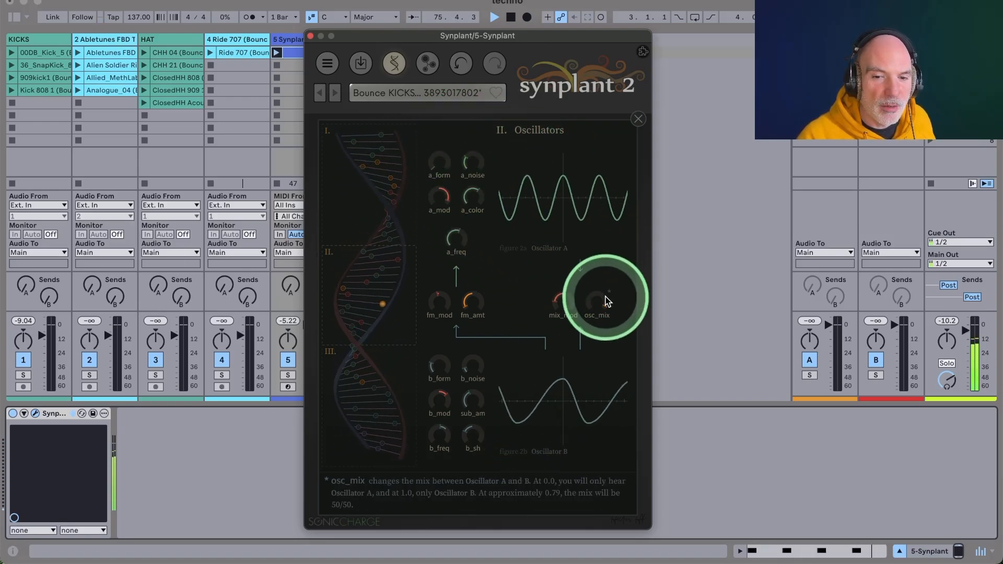
# Set a_freq to 0.5786 and osc_mix to 1.0000 so only Oscillator B sounds, and close the DNA editor
pyautogui.moveTo(599, 307)
pyautogui.moveTo(600, 306); pyautogui.dragTo(592, 359)
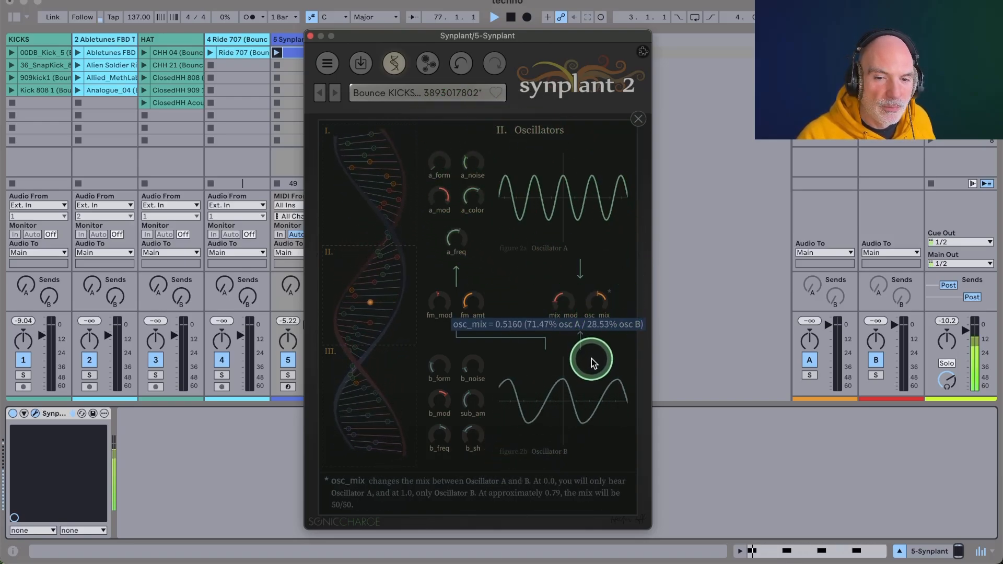
pyautogui.moveTo(594, 309); pyautogui.dragTo(592, 321)
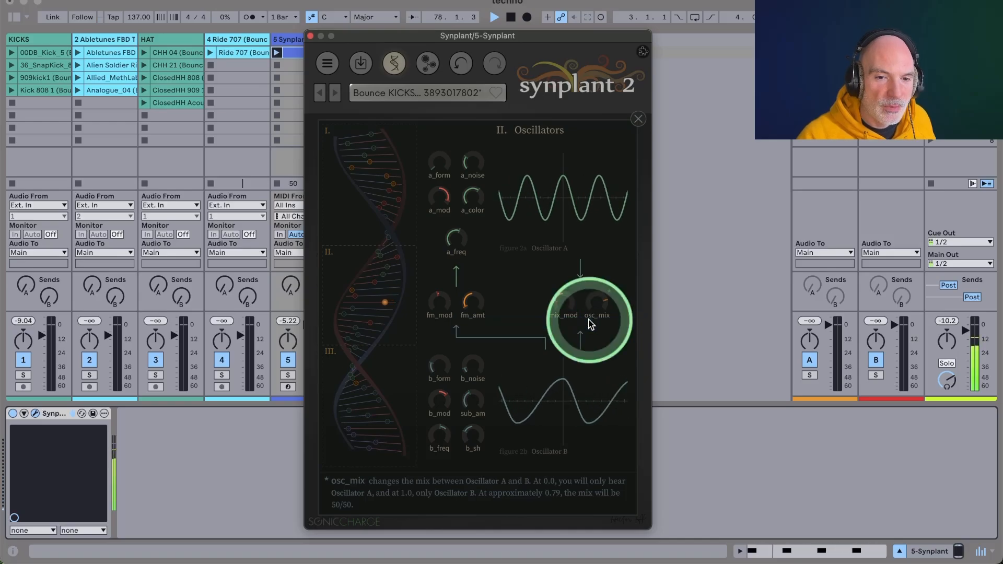
pyautogui.moveTo(456, 239)
pyautogui.mouseDown()
pyautogui.moveTo(455, 271)
pyautogui.moveTo(453, 253)
pyautogui.mouseUp()
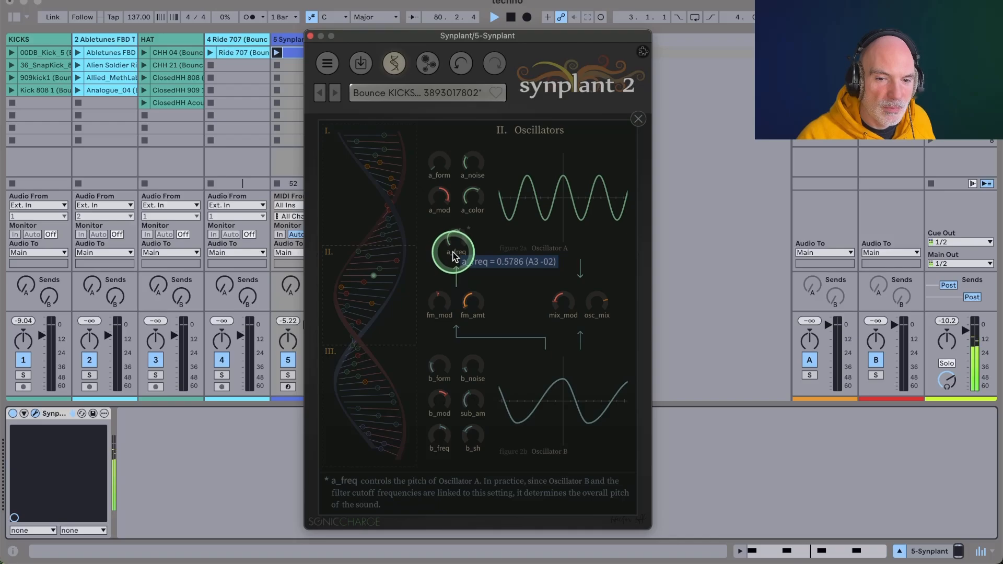
pyautogui.moveTo(596, 305); pyautogui.dragTo(589, 262)
pyautogui.moveTo(600, 304)
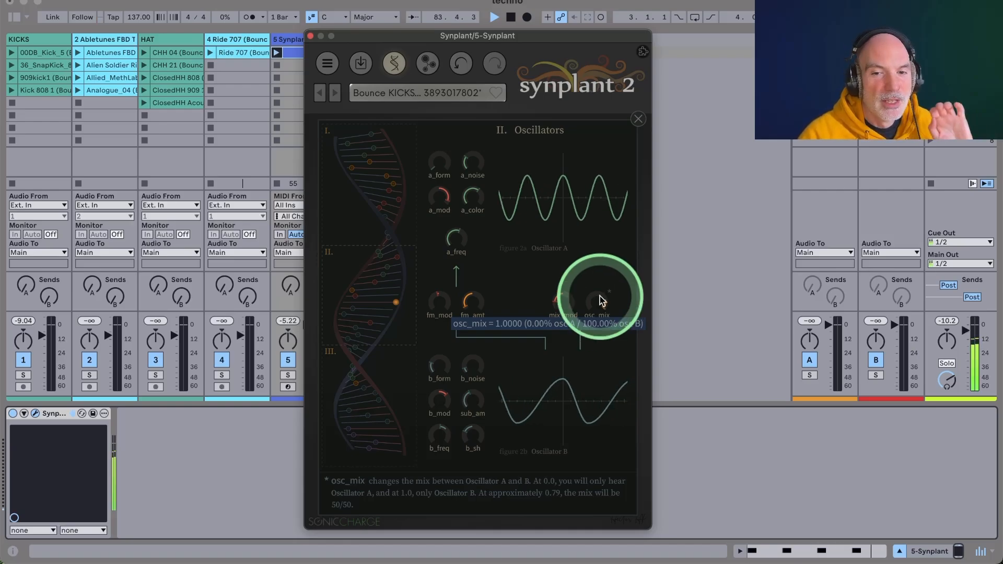
pyautogui.click(638, 120)
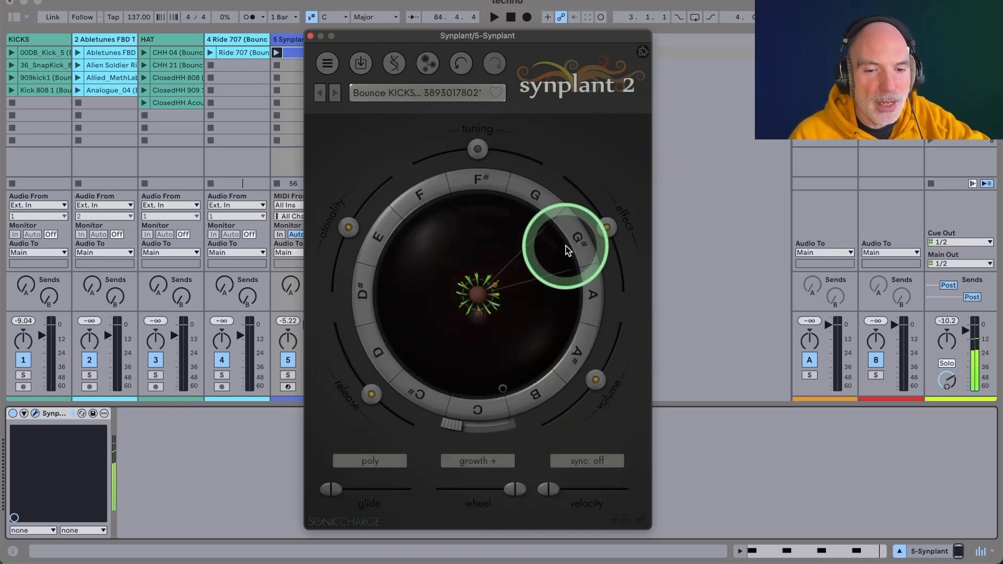
# Switch the ring from note names to manual branch selection, select the uppermost branch, and try growing it to different lengths
pyautogui.moveTo(452, 424); pyautogui.dragTo(527, 425)
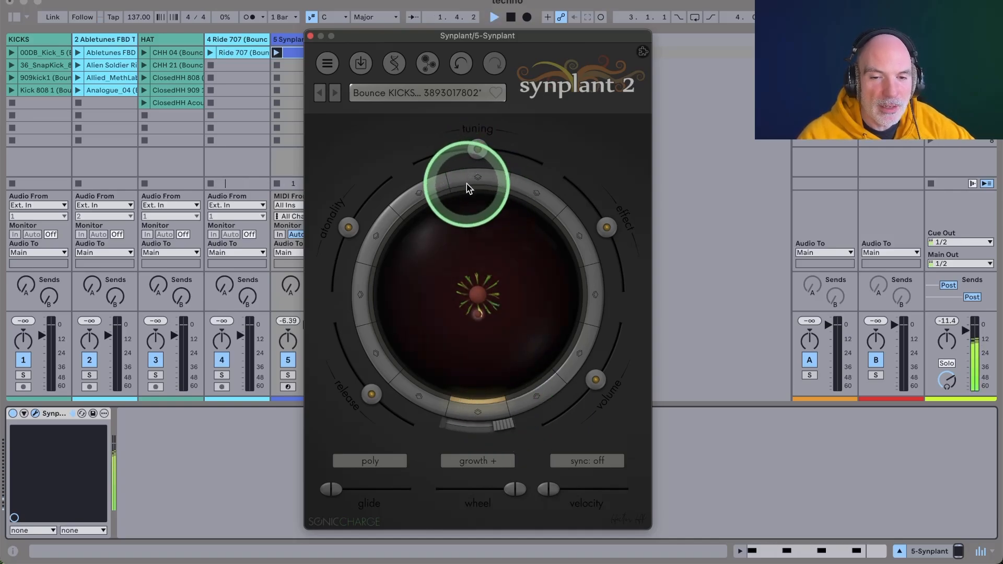
pyautogui.click(481, 189)
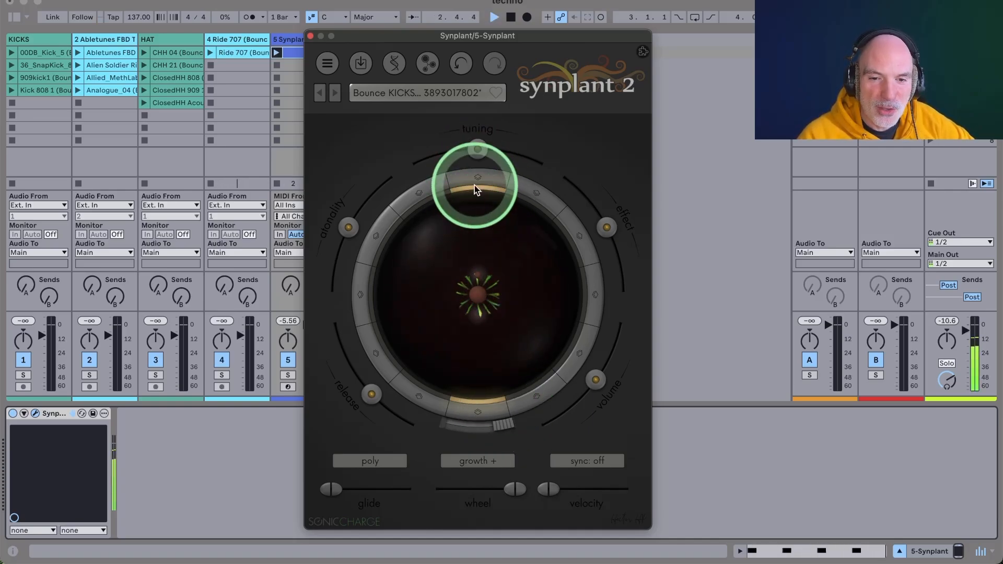
pyautogui.moveTo(474, 184); pyautogui.dragTo(479, 265)
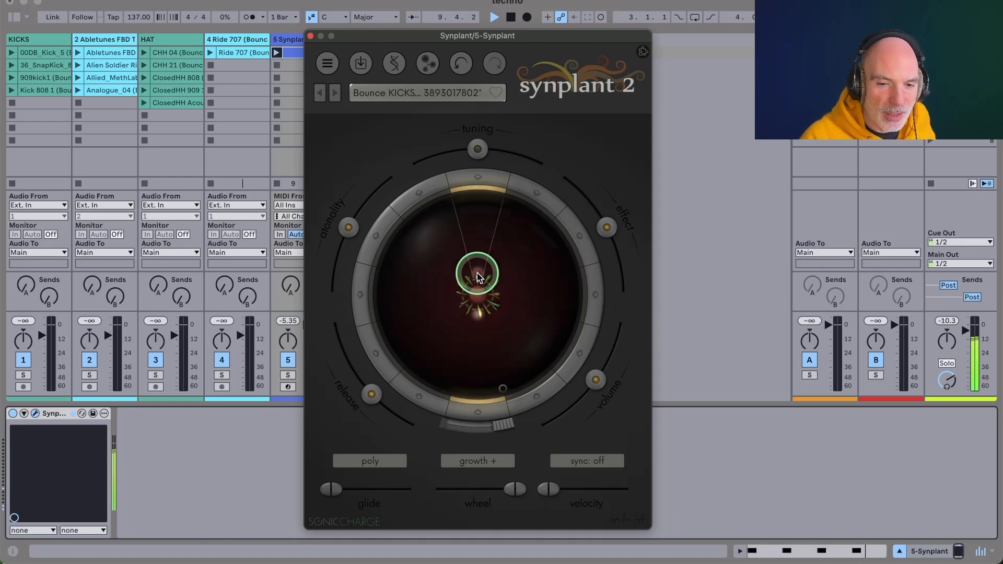
pyautogui.moveTo(479, 277)
pyautogui.mouseDown()
pyautogui.moveTo(479, 259)
pyautogui.moveTo(481, 415)
pyautogui.moveTo(501, 269)
pyautogui.moveTo(466, 264)
pyautogui.moveTo(479, 271)
pyautogui.mouseUp()
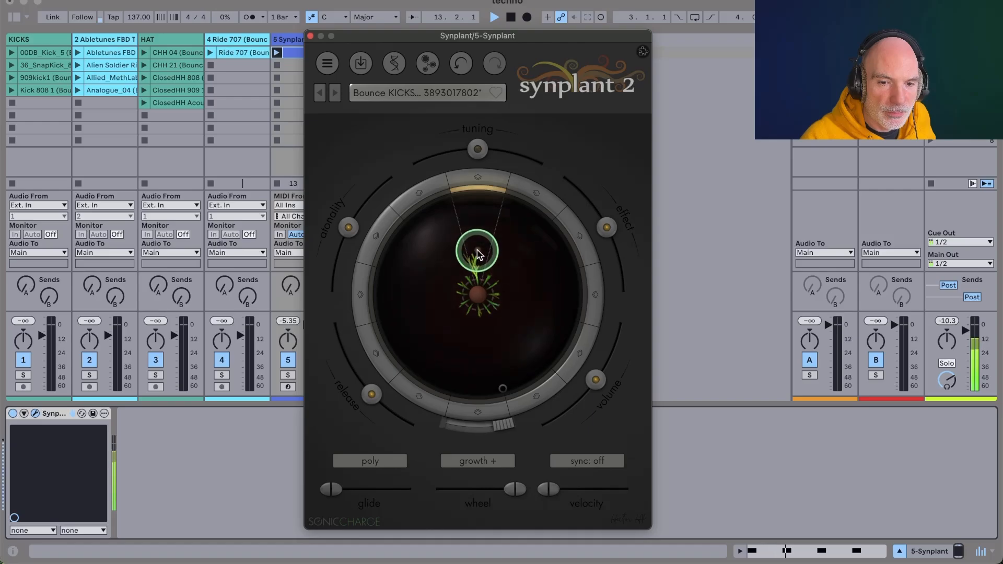
pyautogui.moveTo(478, 241); pyautogui.dragTo(476, 181)
# Grow several random variations of the uppermost branch, adjusting its length to audition each one
pyautogui.click(476, 181)
pyautogui.click(477, 180)
pyautogui.click(478, 180)
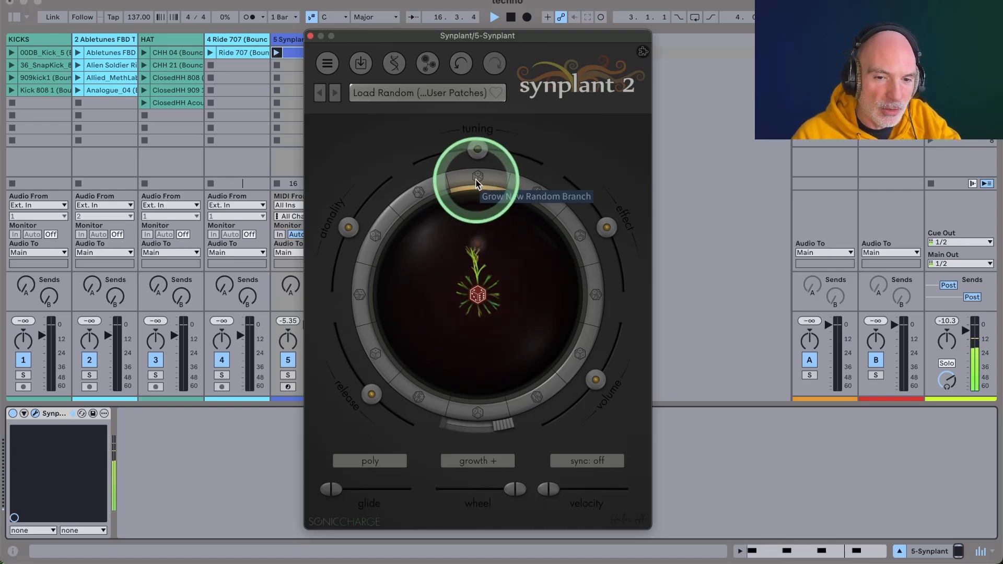
pyautogui.click(477, 180)
pyautogui.click(473, 182)
pyautogui.moveTo(480, 247); pyautogui.dragTo(477, 256)
pyautogui.click(479, 174)
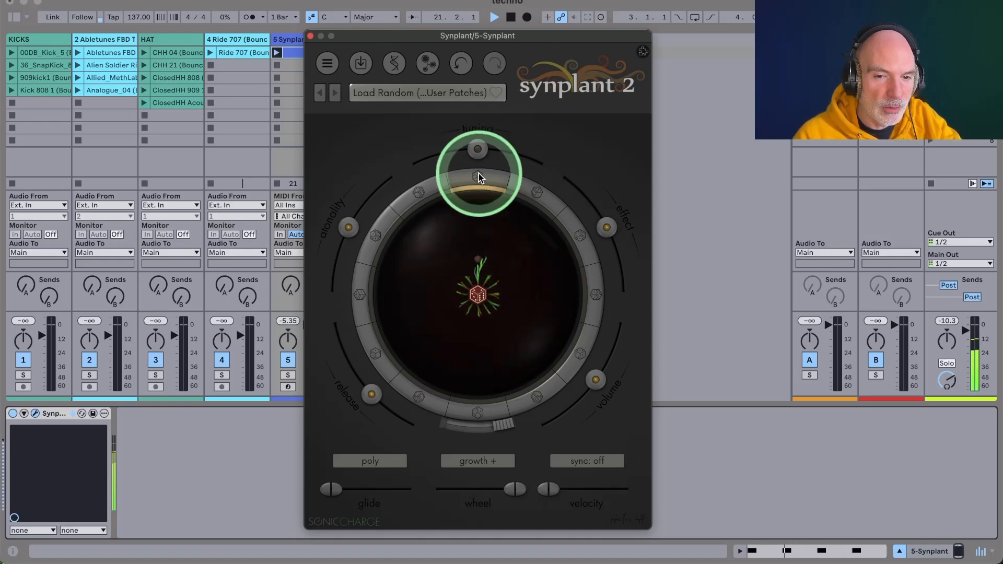
pyautogui.click(479, 173)
pyautogui.moveTo(477, 252)
pyautogui.mouseDown()
pyautogui.moveTo(479, 330)
pyautogui.moveTo(478, 255)
pyautogui.mouseUp()
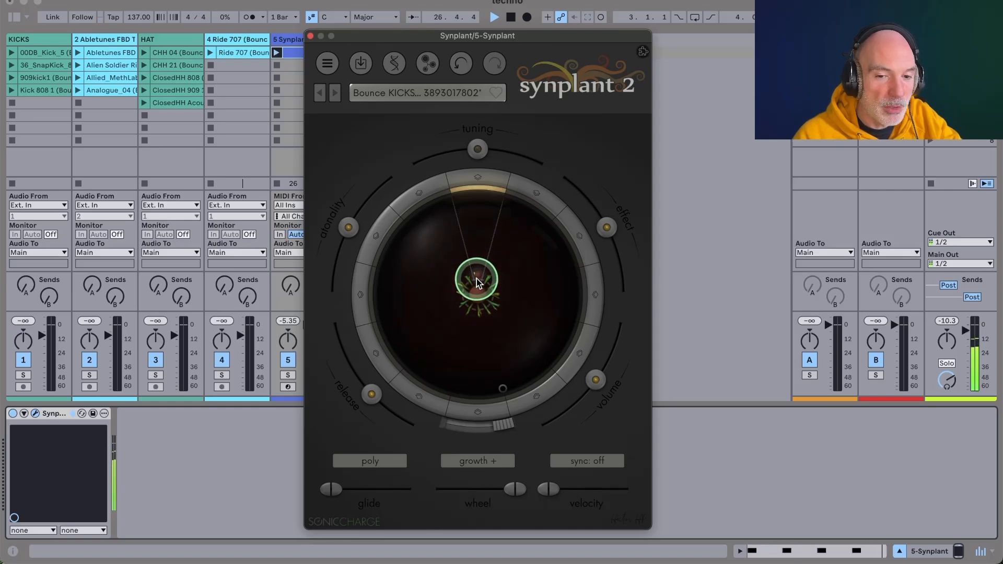
pyautogui.moveTo(477, 259); pyautogui.dragTo(517, 328)
# Try a different level for the uppermost branch in the branch volume editor and leave the editor
pyautogui.rightClick(475, 272)
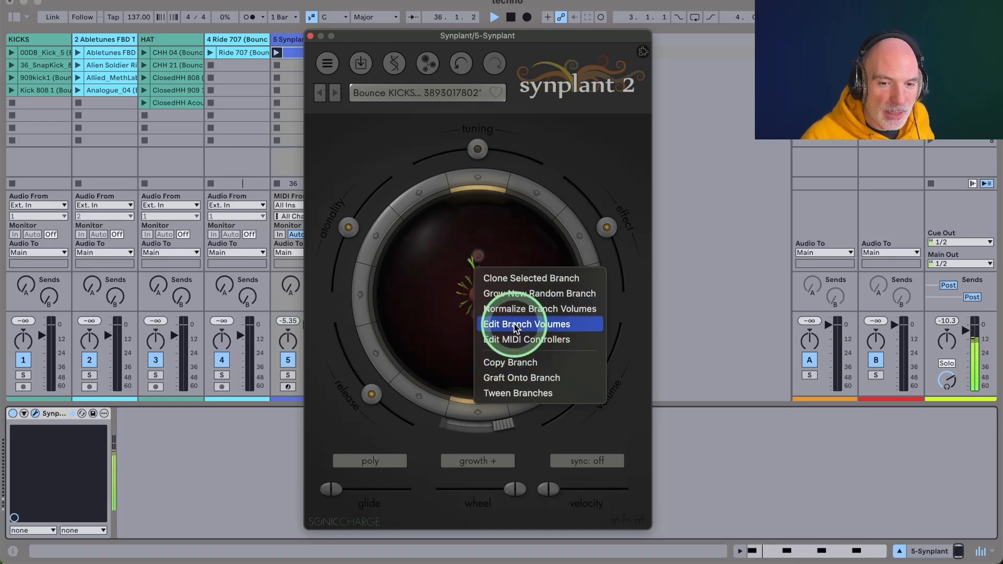
pyautogui.click(515, 326)
pyautogui.moveTo(480, 243); pyautogui.dragTo(479, 257)
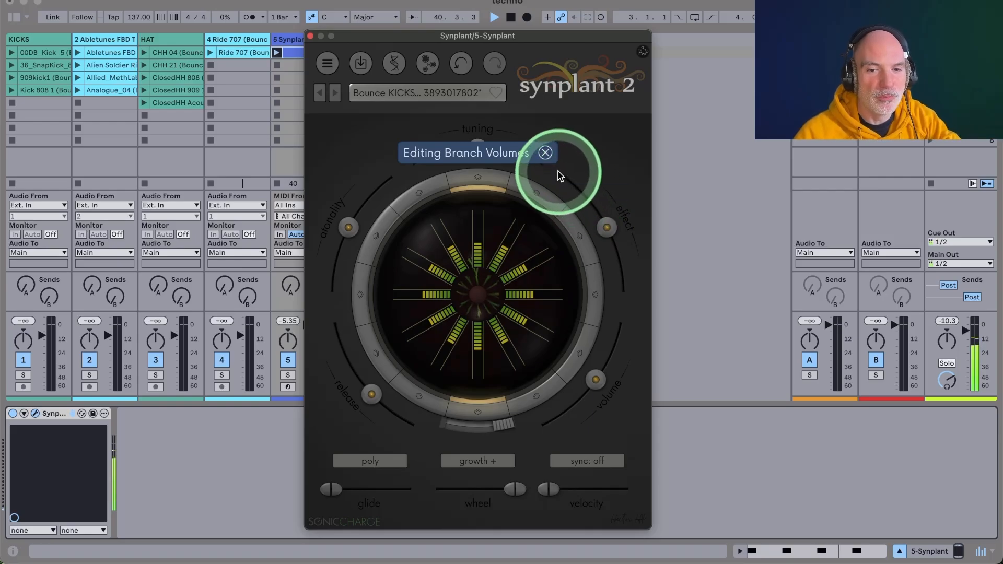
pyautogui.click(548, 156)
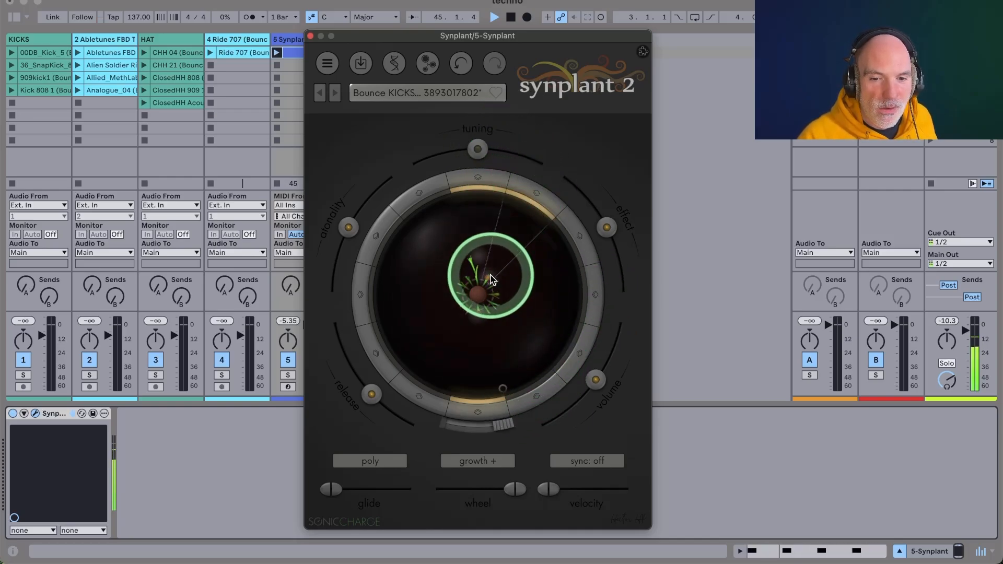
# Grow the branch just clockwise of the uppermost one, replace it with a new random branch, and adjust its length
pyautogui.click(508, 246)
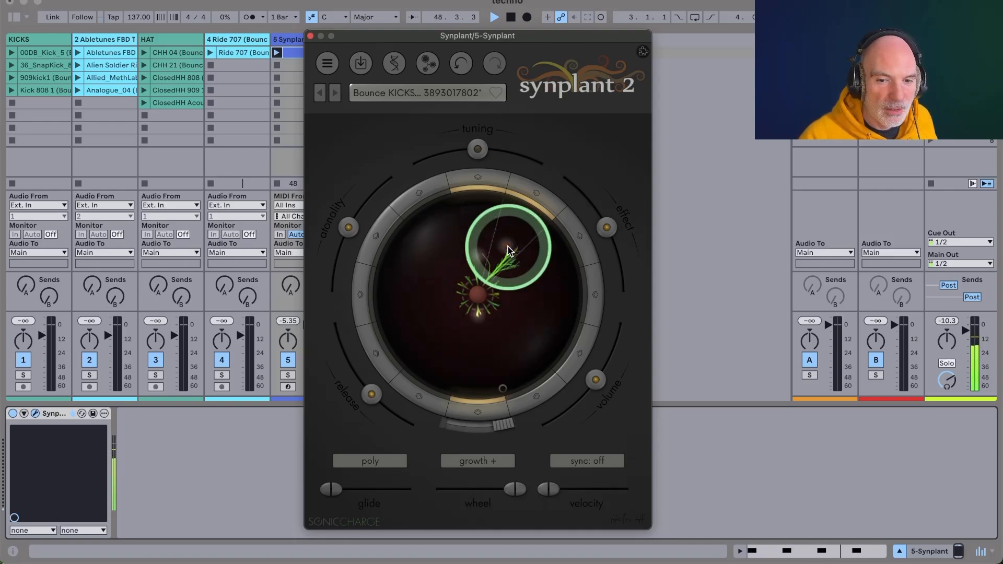
pyautogui.moveTo(508, 246); pyautogui.dragTo(505, 254)
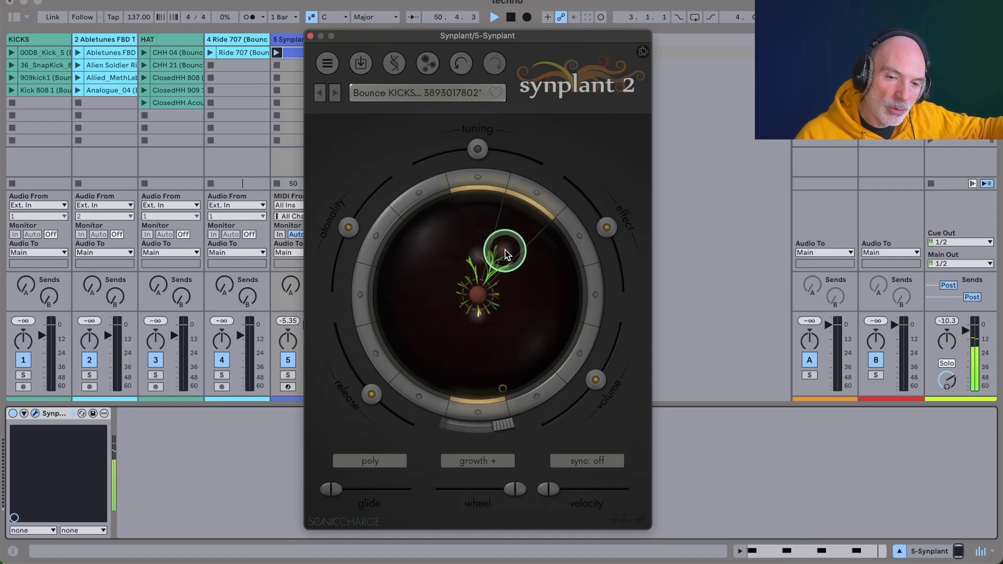
pyautogui.moveTo(504, 251)
pyautogui.mouseDown()
pyautogui.moveTo(512, 236)
pyautogui.moveTo(508, 250)
pyautogui.mouseUp()
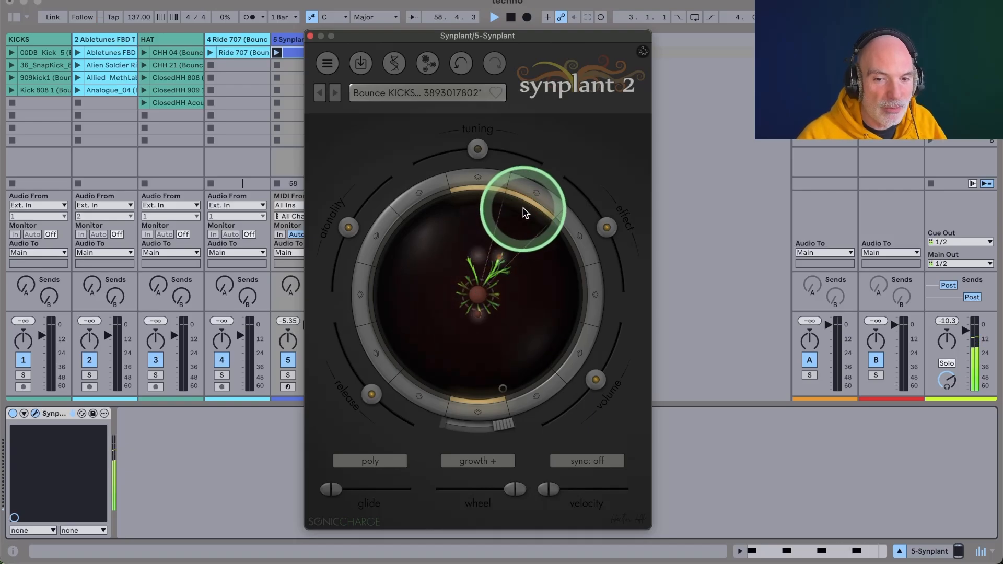
pyautogui.moveTo(512, 234); pyautogui.dragTo(516, 231)
pyautogui.press('alt')
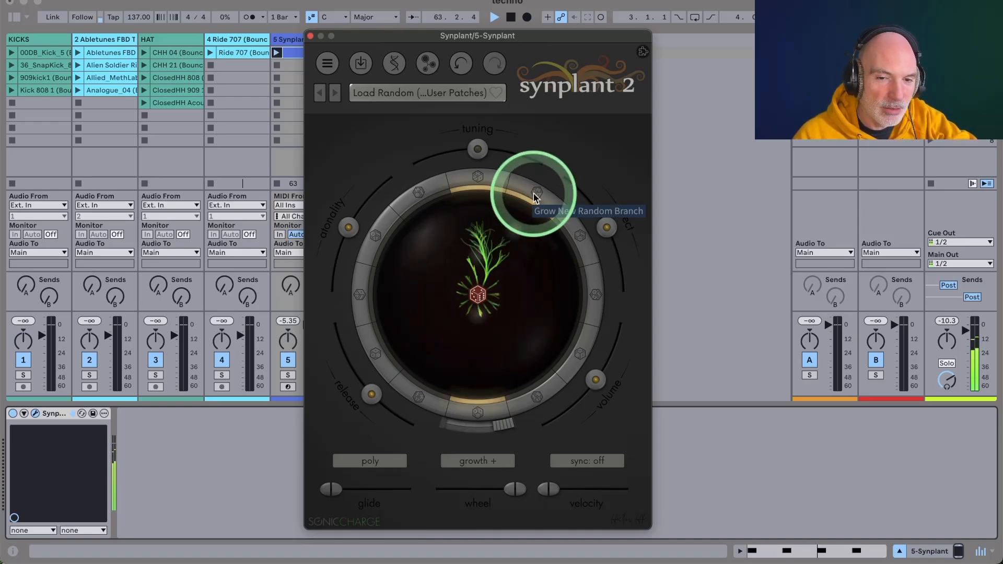
pyautogui.click(537, 199)
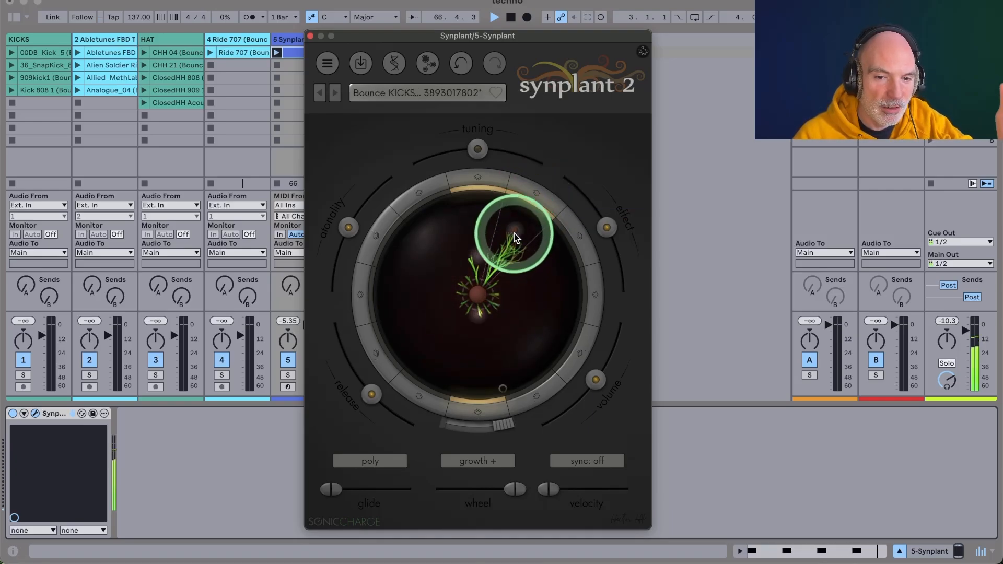
pyautogui.moveTo(514, 234); pyautogui.dragTo(494, 246)
# Set the volume of branch 8 to -13.08 dB and leave branch volume editing
pyautogui.rightClick(497, 258)
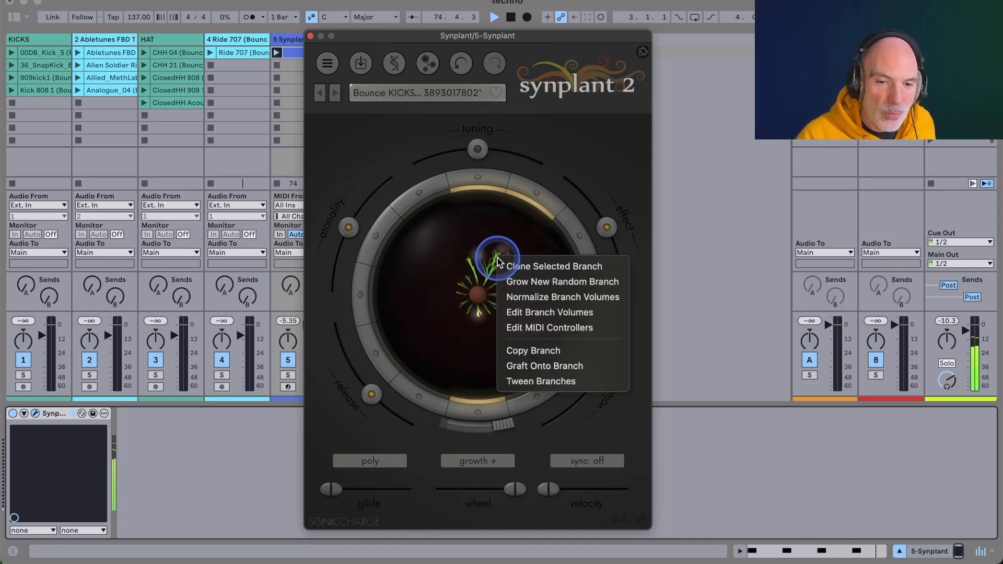
pyautogui.click(531, 313)
pyautogui.moveTo(502, 247); pyautogui.dragTo(496, 266)
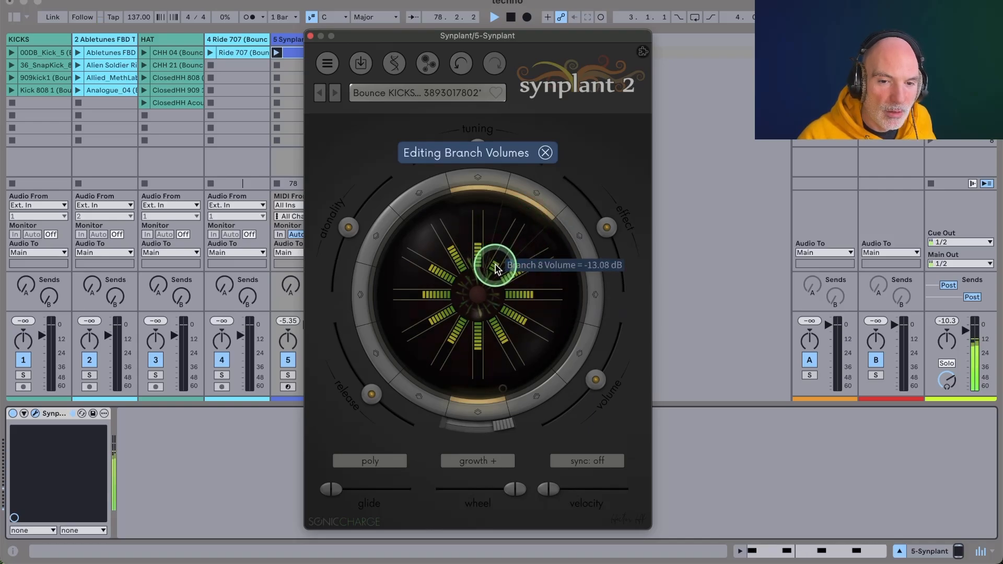
pyautogui.click(545, 152)
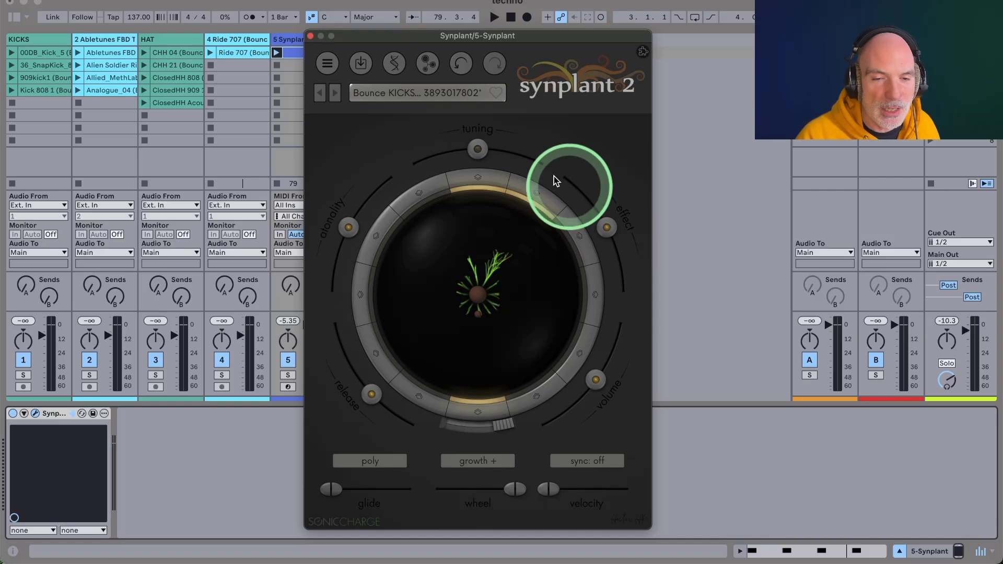
# Try saturate at 0.8380 and adjust adj_clip on the DNA editor's Filter and effects page, and close the plug-in window
pyautogui.click(393, 59)
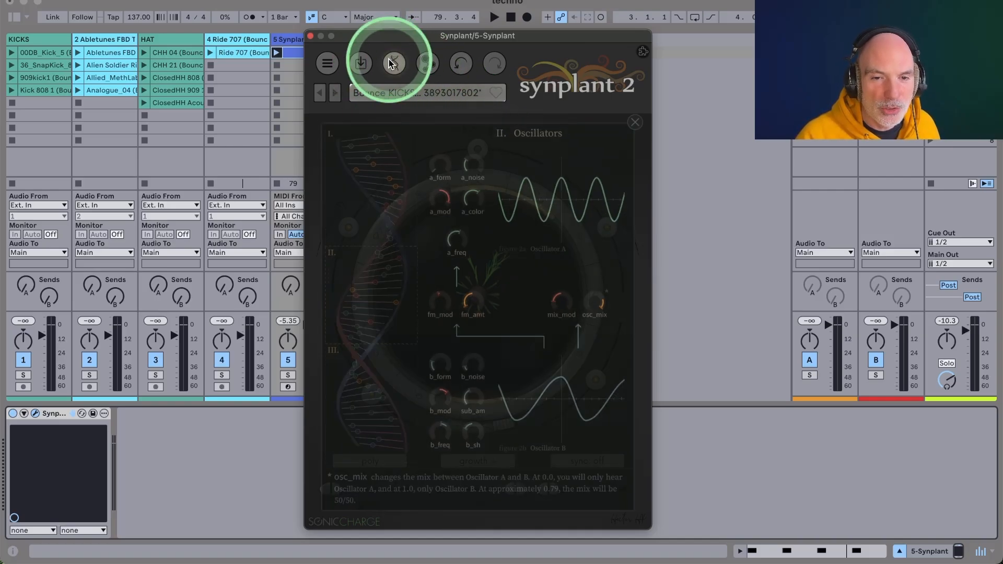
pyautogui.click(406, 441)
pyautogui.moveTo(476, 278)
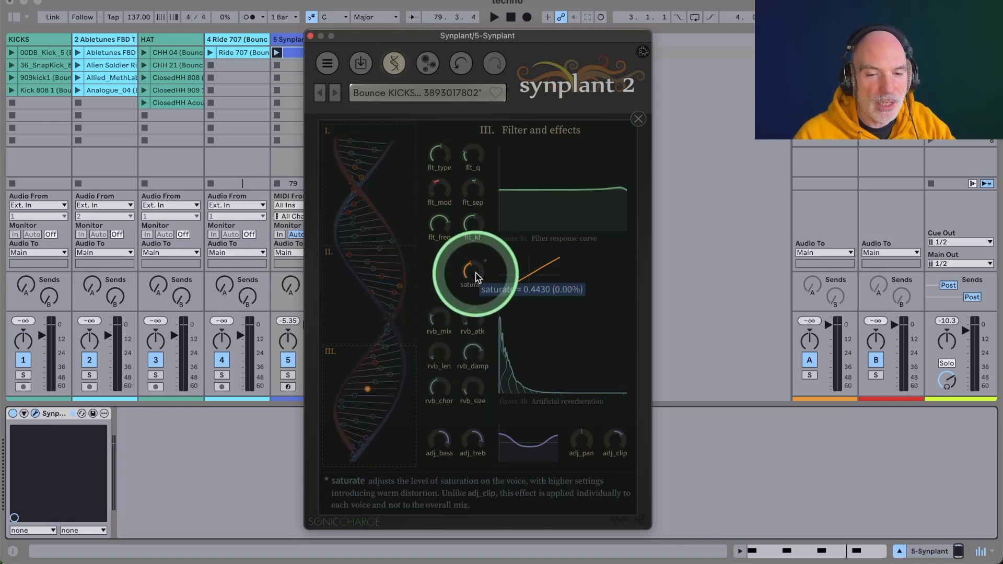
pyautogui.moveTo(475, 279); pyautogui.dragTo(475, 254)
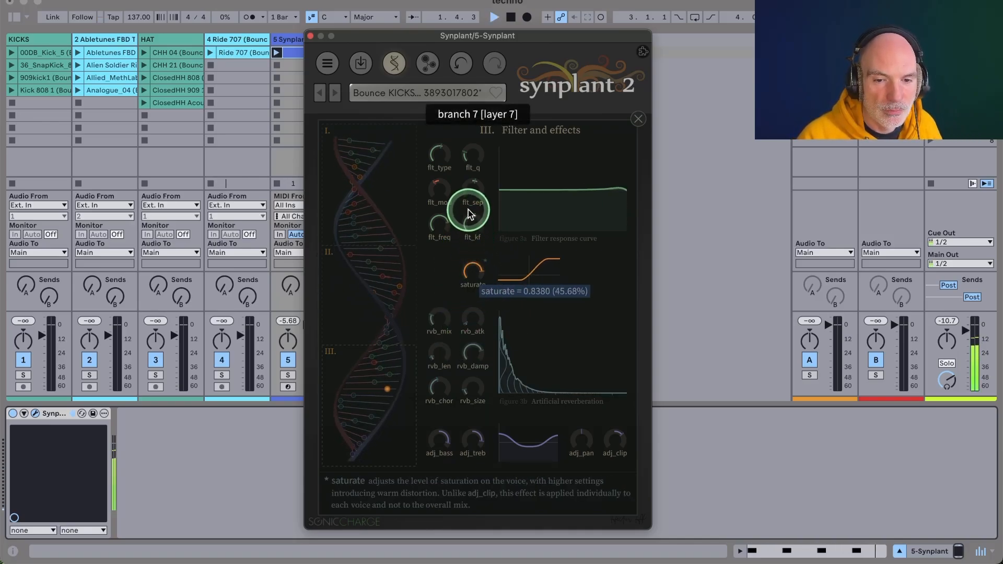
pyautogui.moveTo(468, 206); pyautogui.dragTo(460, 251)
pyautogui.moveTo(619, 450); pyautogui.dragTo(602, 430)
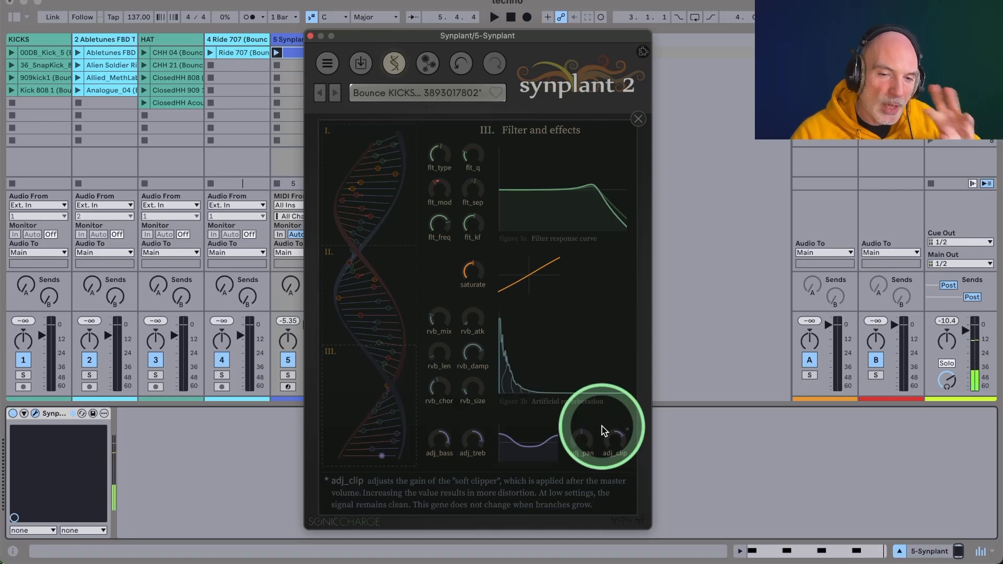
pyautogui.click(310, 36)
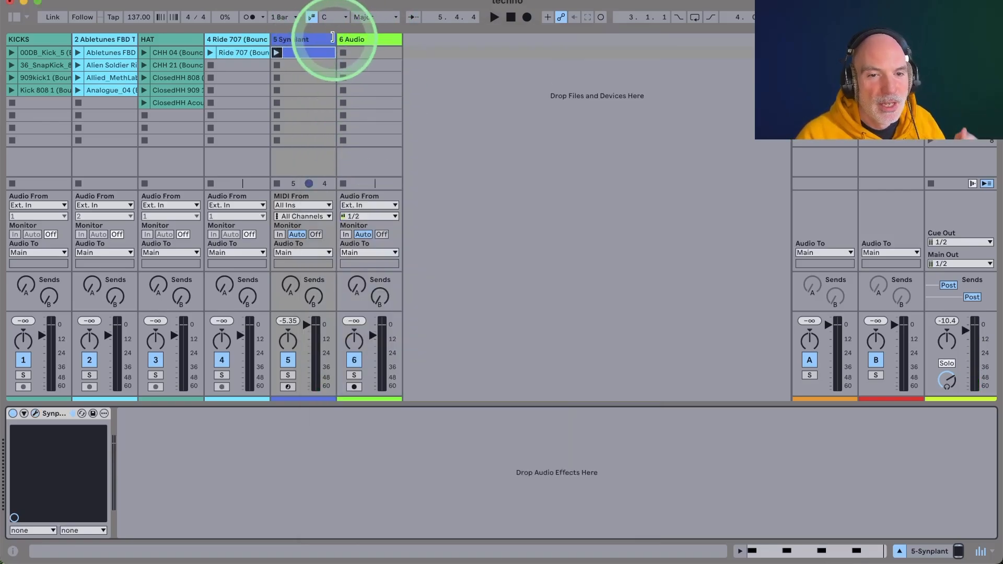
# Insert a MIDI track after the 5 Synplant track, load a new Synplant instance on it, and show its interface
pyautogui.rightClick(321, 40)
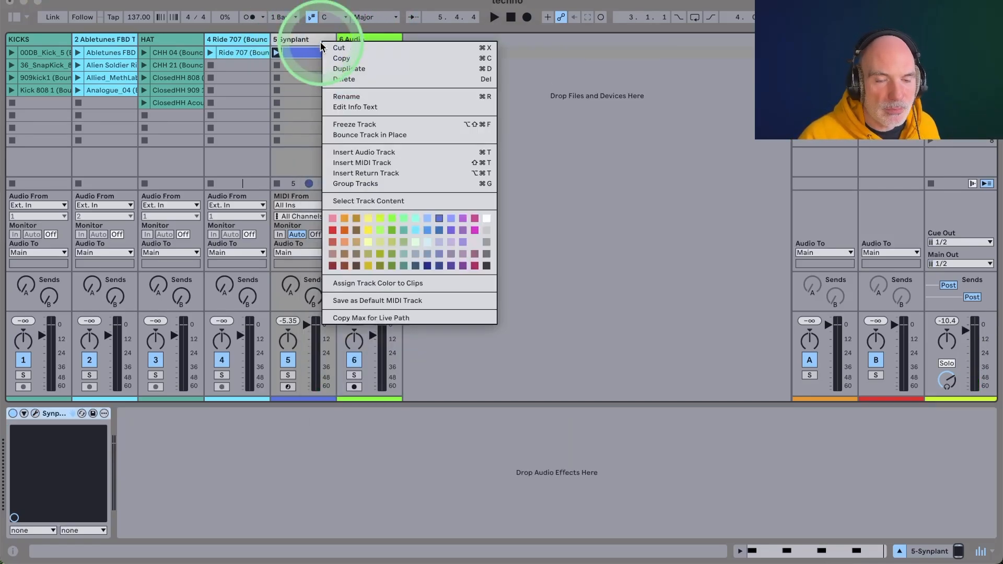
pyautogui.click(361, 164)
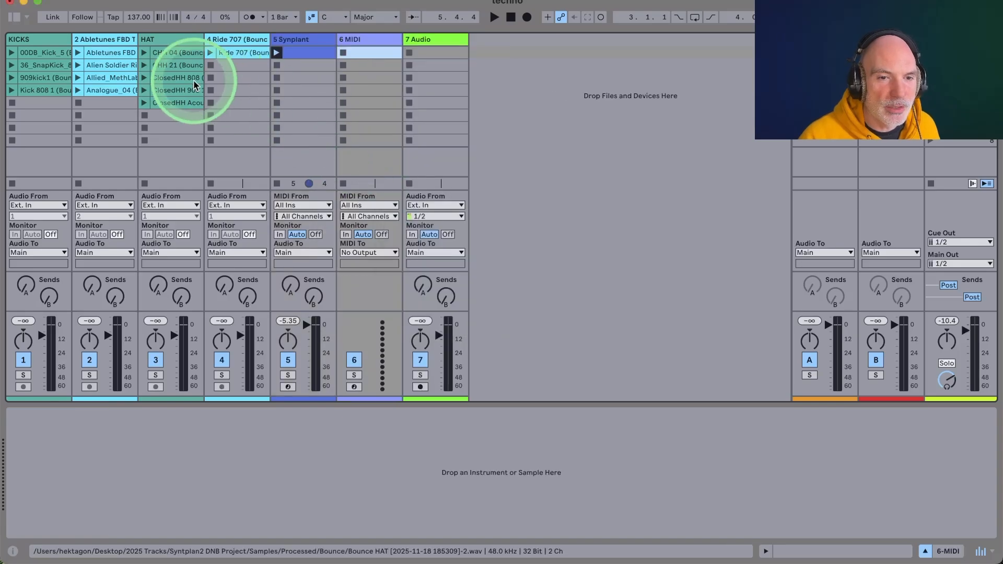
pyautogui.click(13, 17)
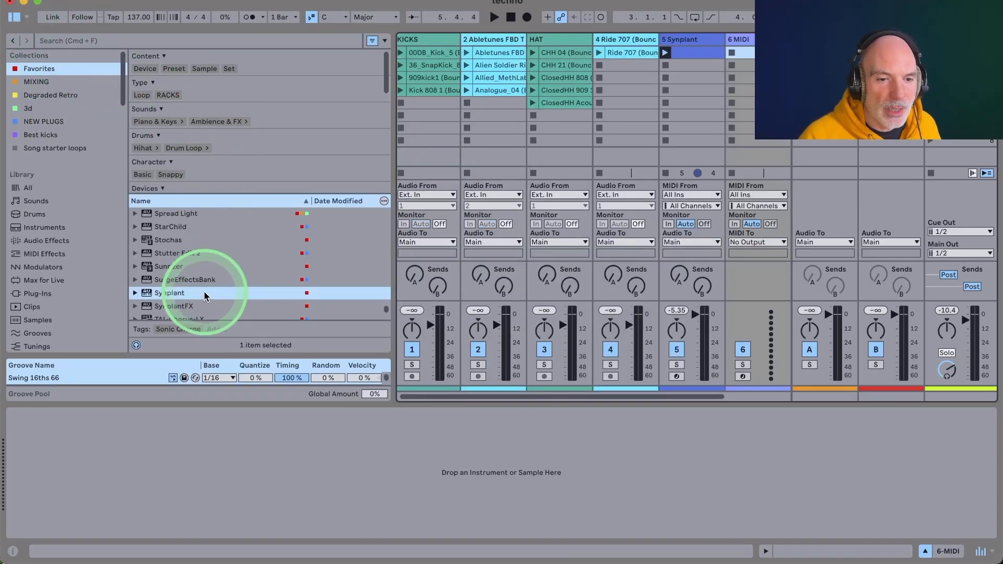
pyautogui.moveTo(176, 294); pyautogui.dragTo(682, 124)
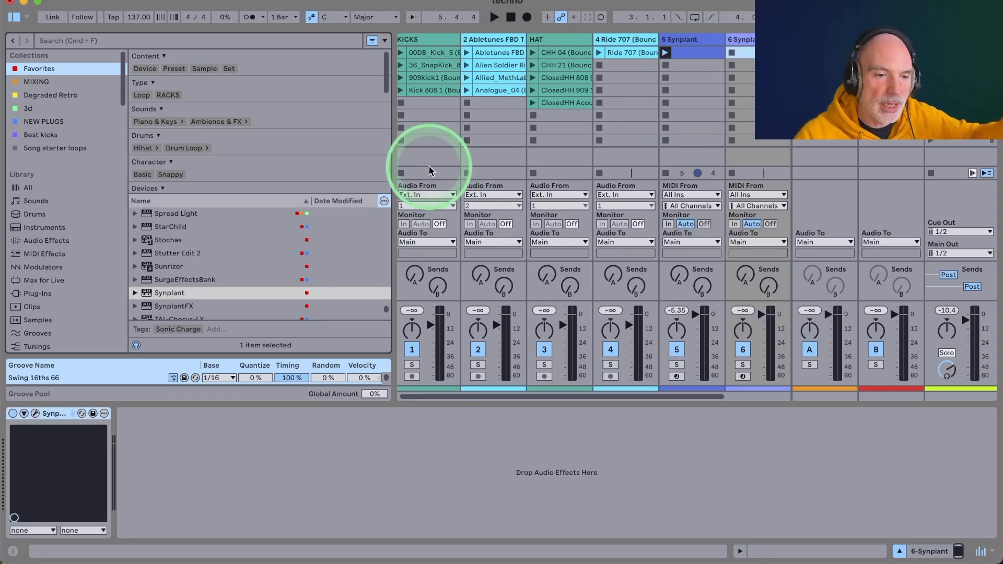
pyautogui.click(36, 414)
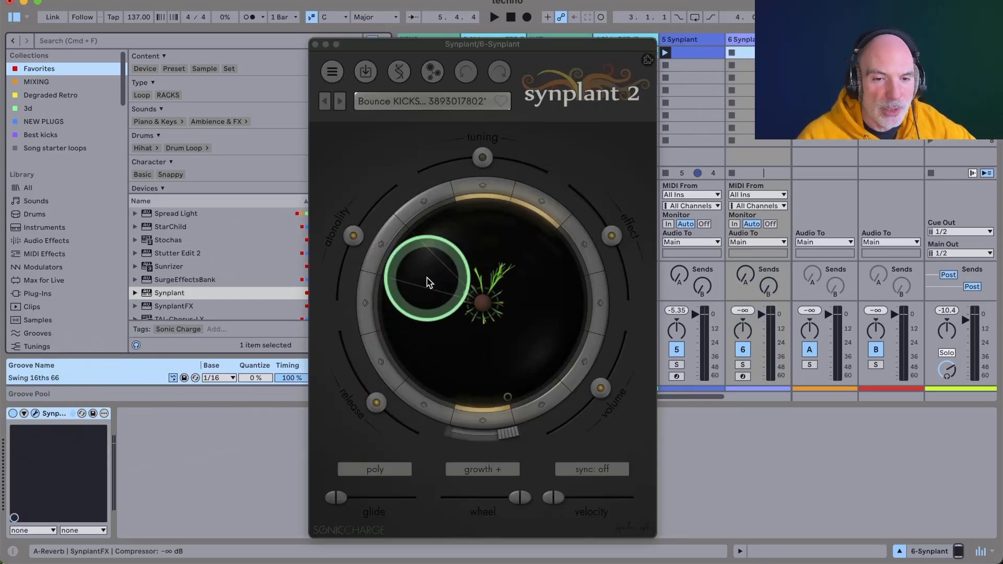
pyautogui.click(14, 21)
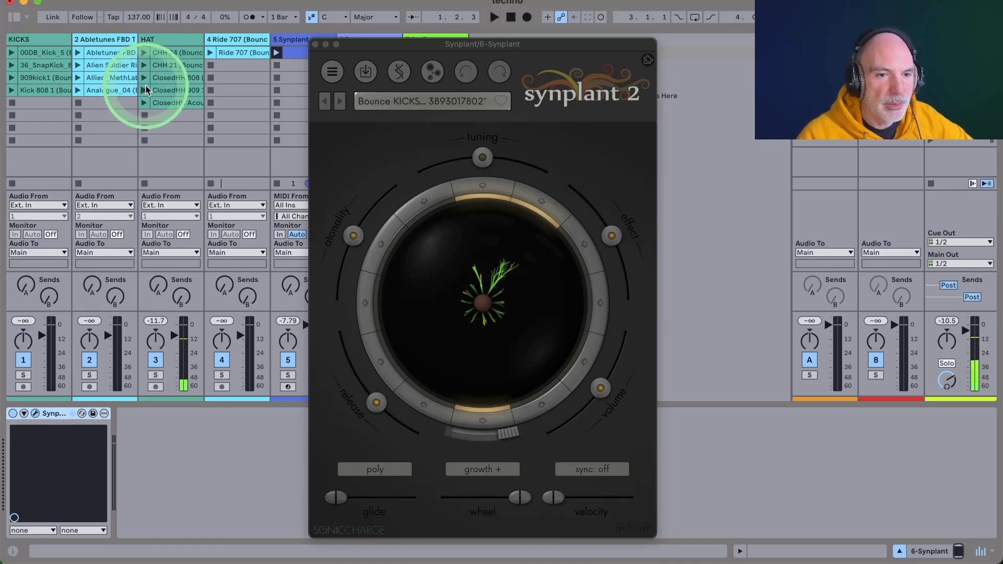
# Solo the HAT track and audition its closed hi-hat clips
pyautogui.click(155, 375)
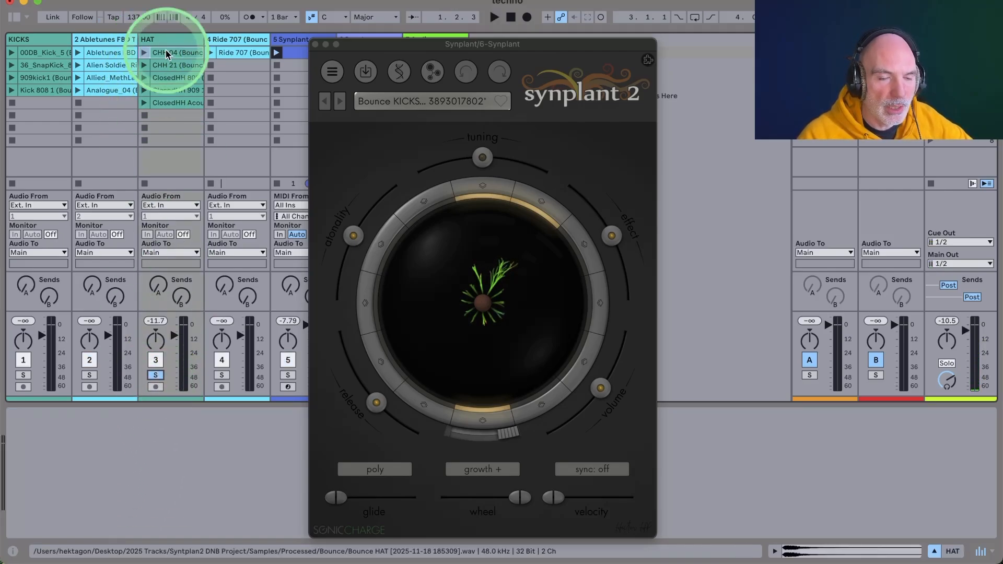
pyautogui.click(141, 80)
pyautogui.click(145, 102)
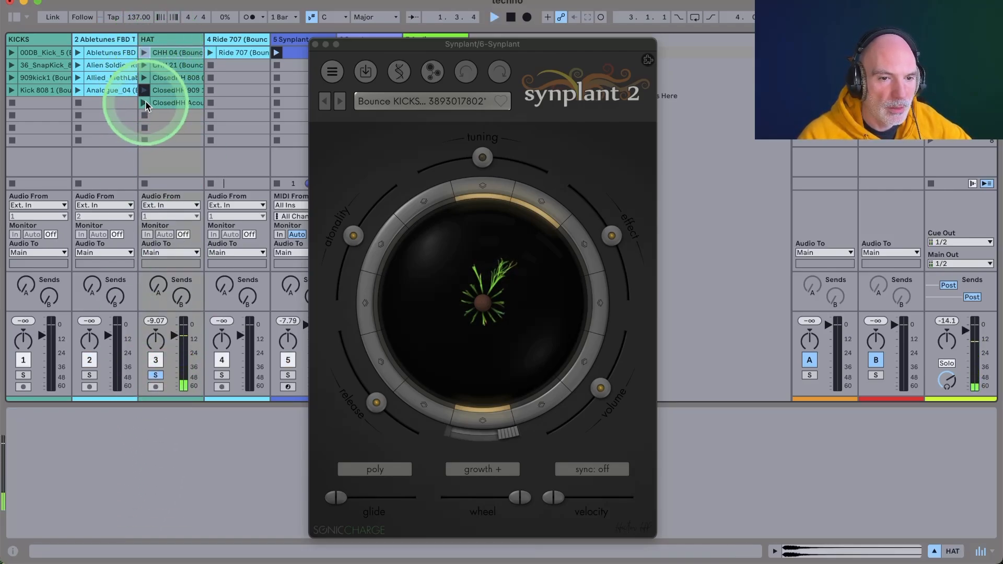
pyautogui.click(146, 79)
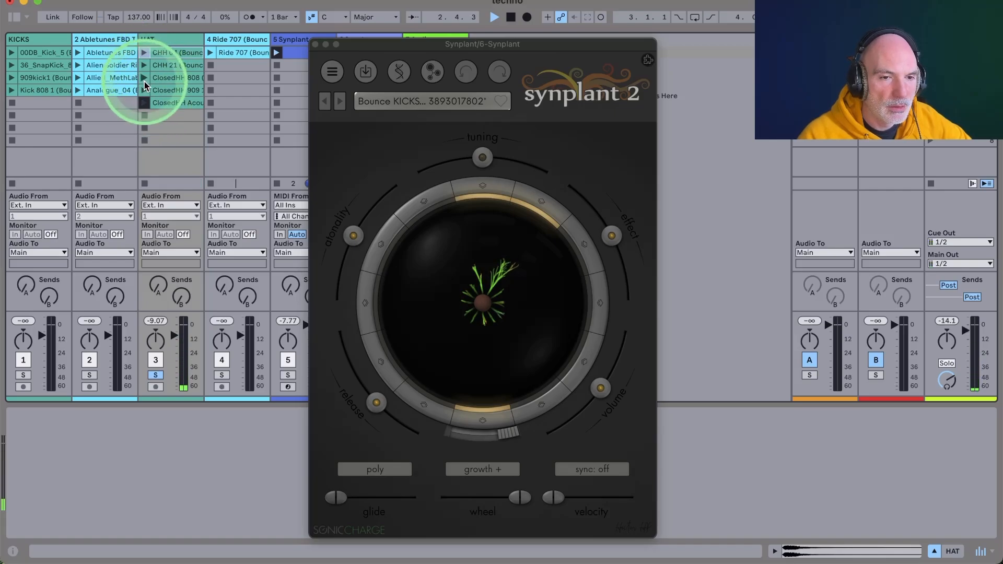
# Load the ClosedHH 808 clip into the new Synplant instance as the source sample and preview it
pyautogui.click(178, 82)
pyautogui.moveTo(177, 80); pyautogui.dragTo(516, 307)
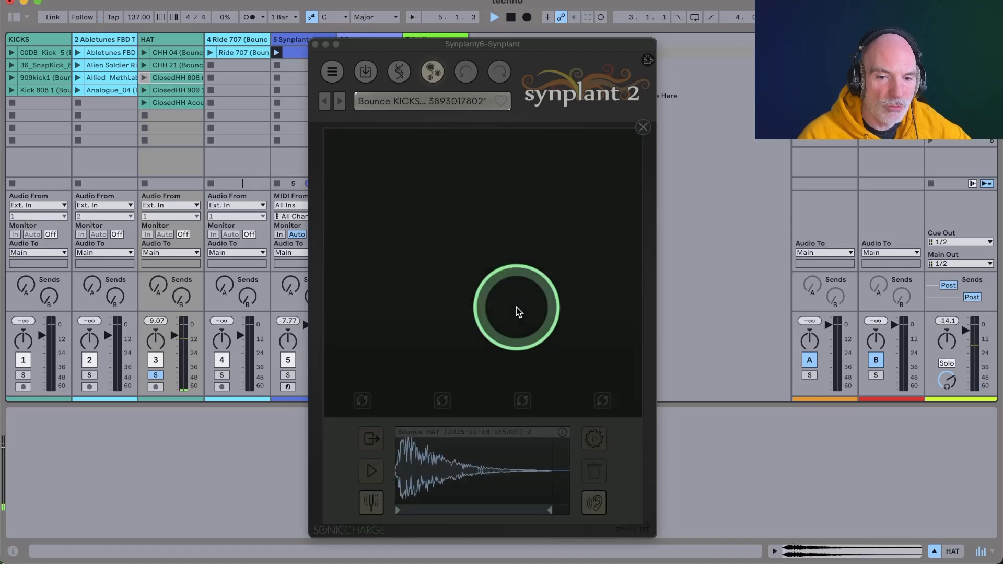
pyautogui.click(378, 467)
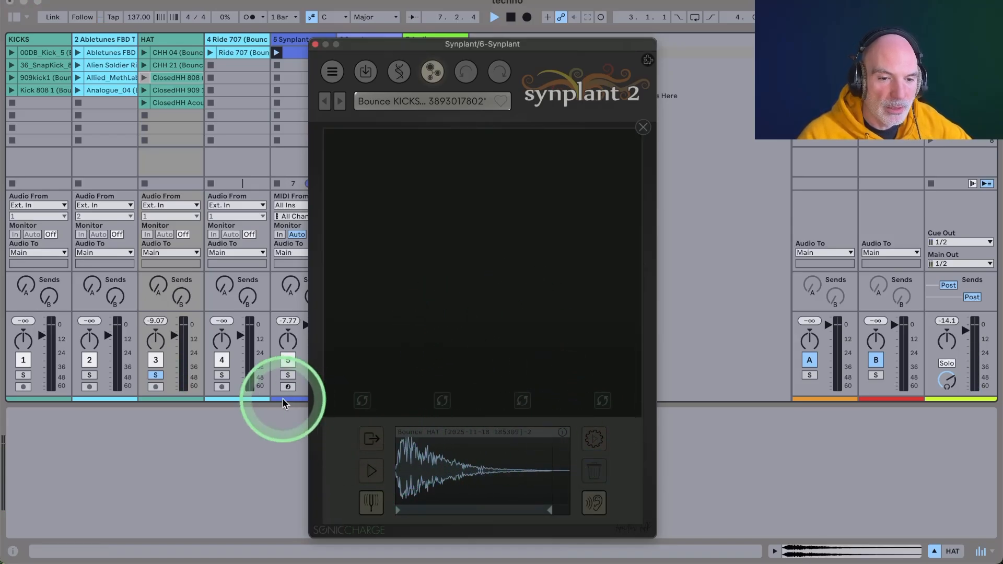
pyautogui.click(314, 44)
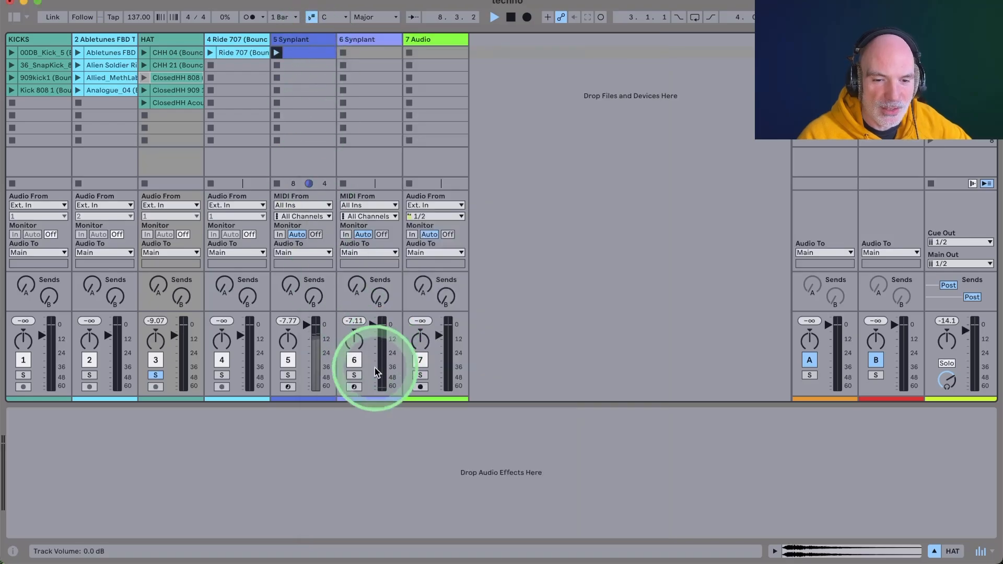
# Solo the 6 Synplant track and create an empty MIDI clip in its first slot
pyautogui.click(350, 375)
pyautogui.doubleClick(360, 53)
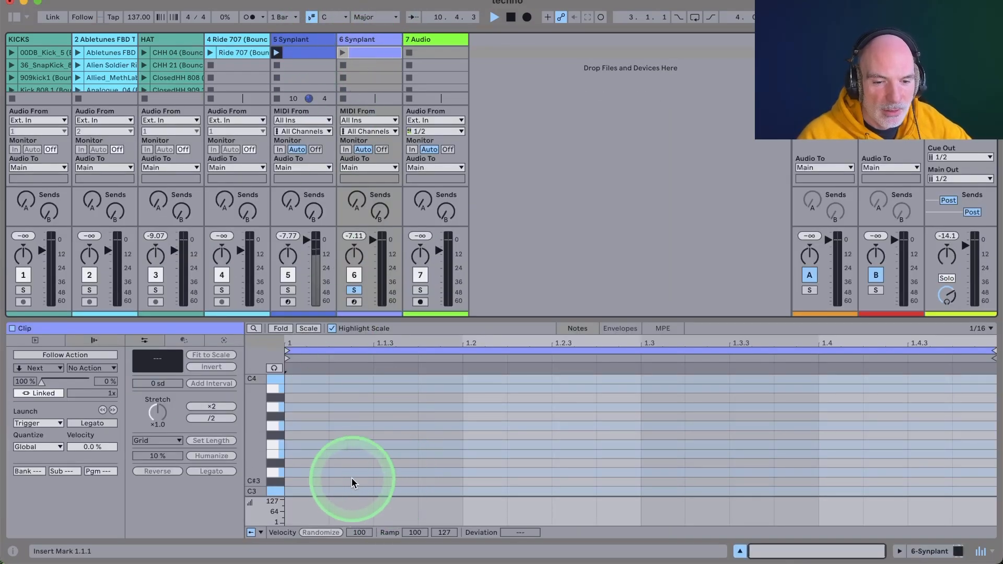
pyautogui.click(383, 489)
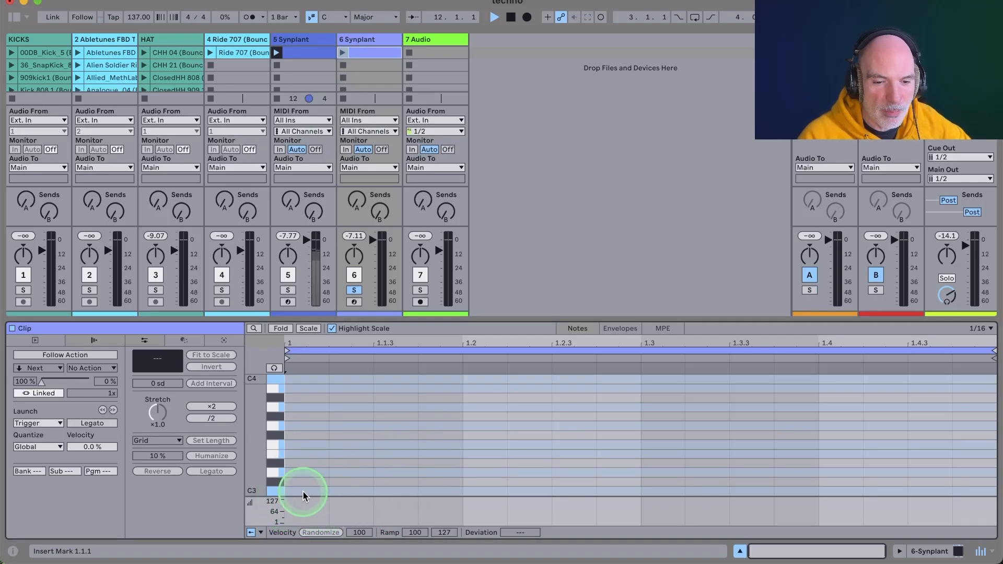
# Fill the one-bar 6 Synplant clip with C3 sixteenth notes on every grid position
pyautogui.doubleClick(302, 491)
pyautogui.doubleClick(395, 492)
pyautogui.doubleClick(477, 483)
pyautogui.moveTo(491, 481); pyautogui.dragTo(488, 491)
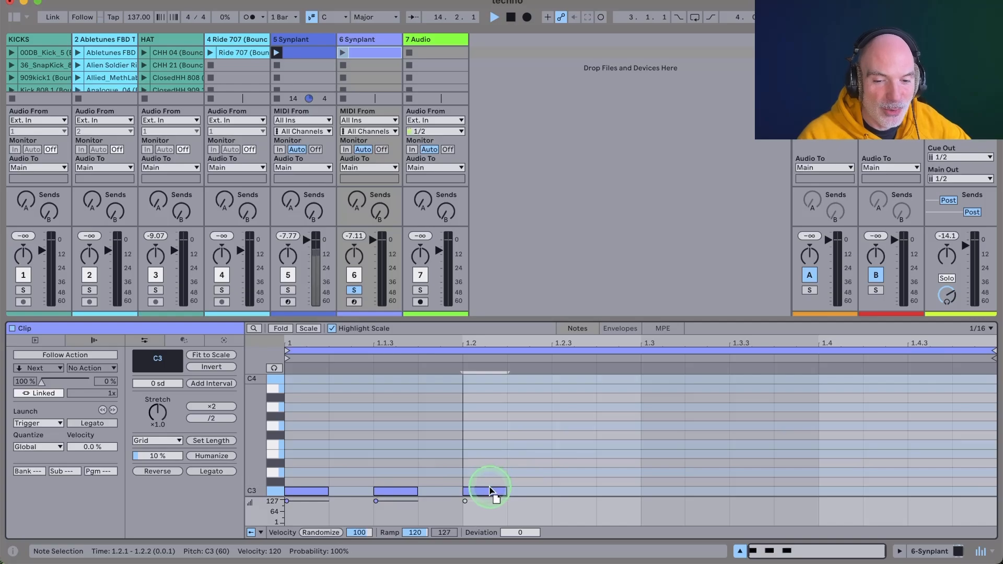
pyautogui.doubleClick(575, 491)
pyautogui.doubleClick(659, 490)
pyautogui.doubleClick(753, 491)
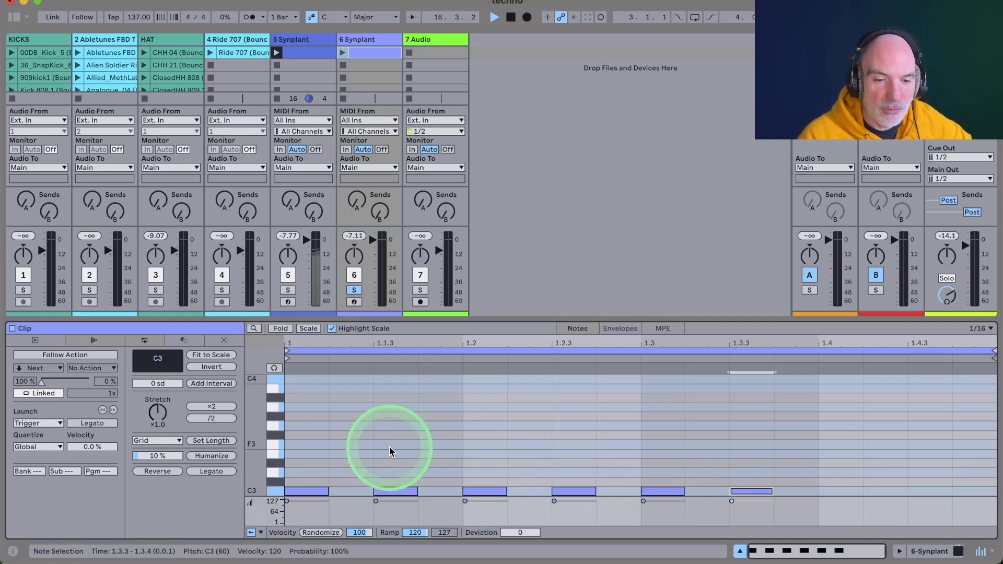
pyautogui.doubleClick(351, 490)
pyautogui.doubleClick(439, 491)
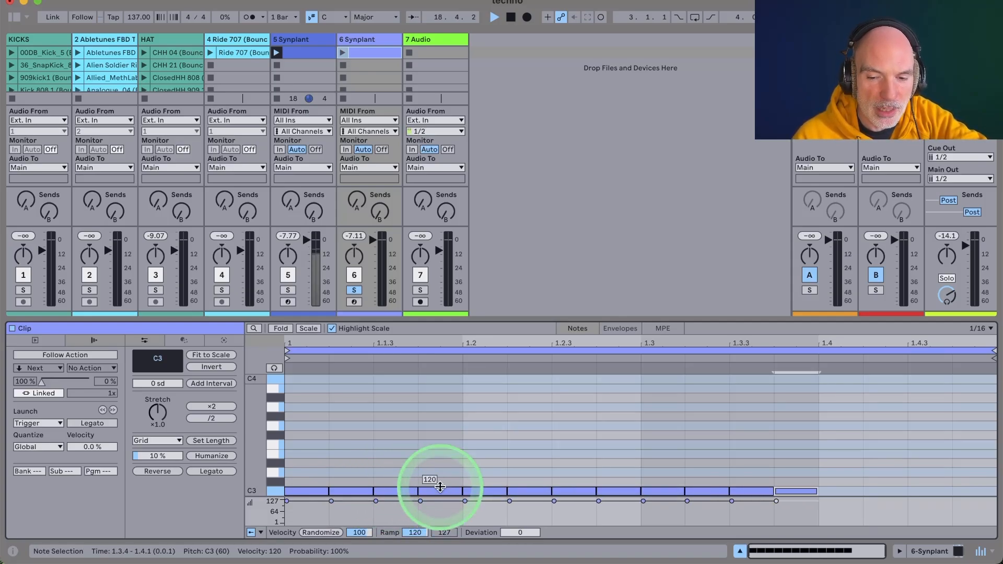
pyautogui.press('super+d')
pyautogui.press('super+d')
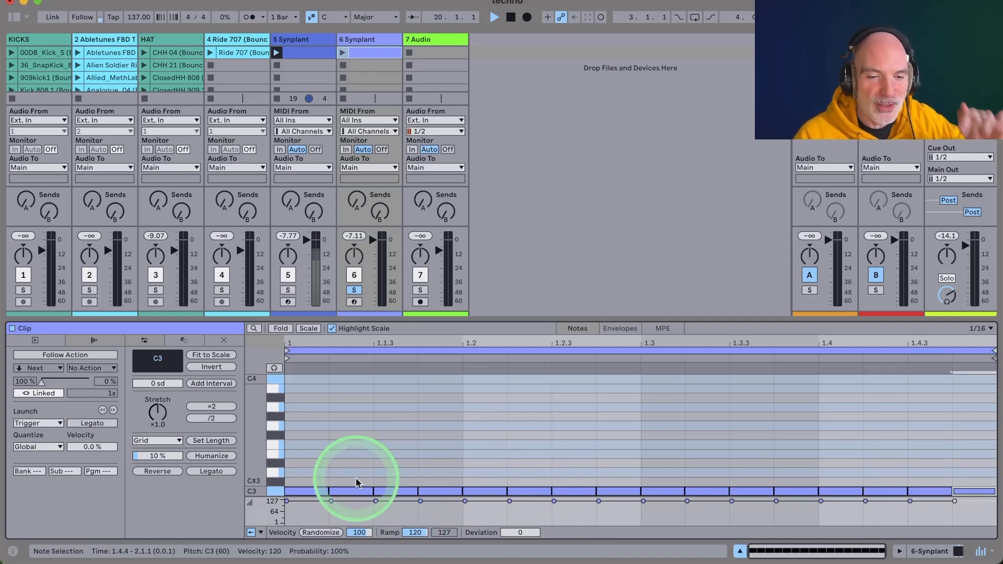
# Set the velocity deviation of all C3 notes to -99 and launch the 6 Synplant clip
pyautogui.click(270, 490)
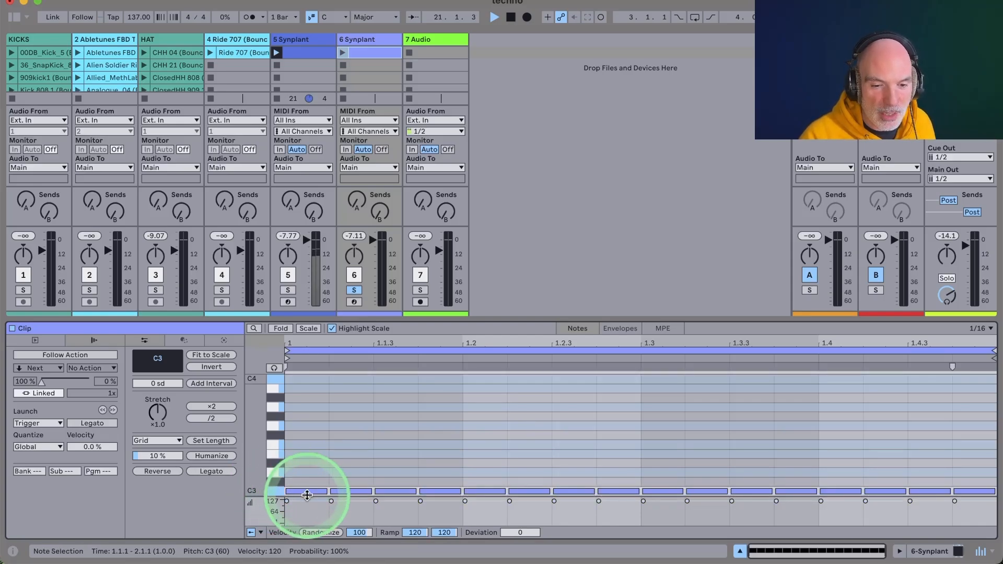
pyautogui.click(520, 533)
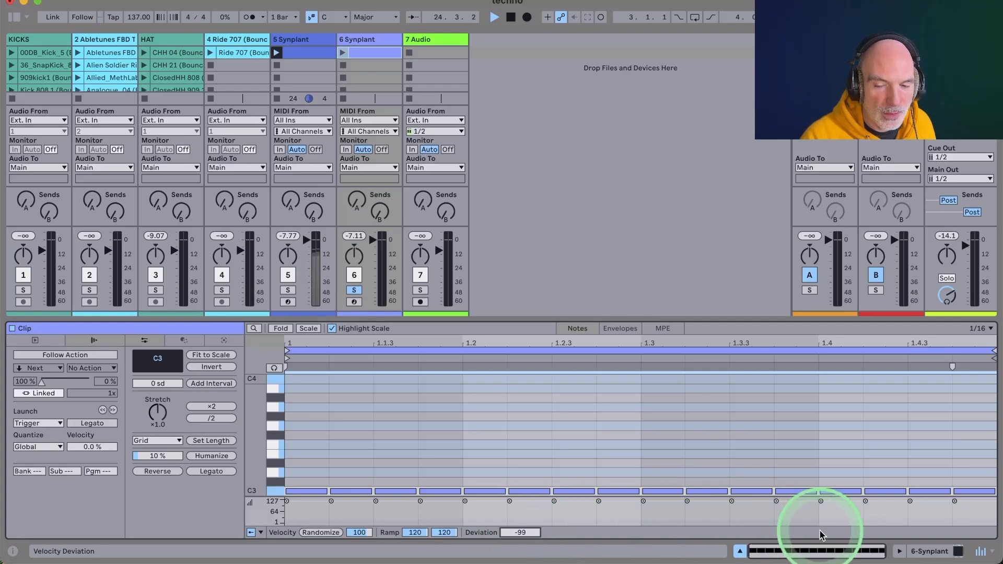
pyautogui.click(930, 553)
pyautogui.click(562, 376)
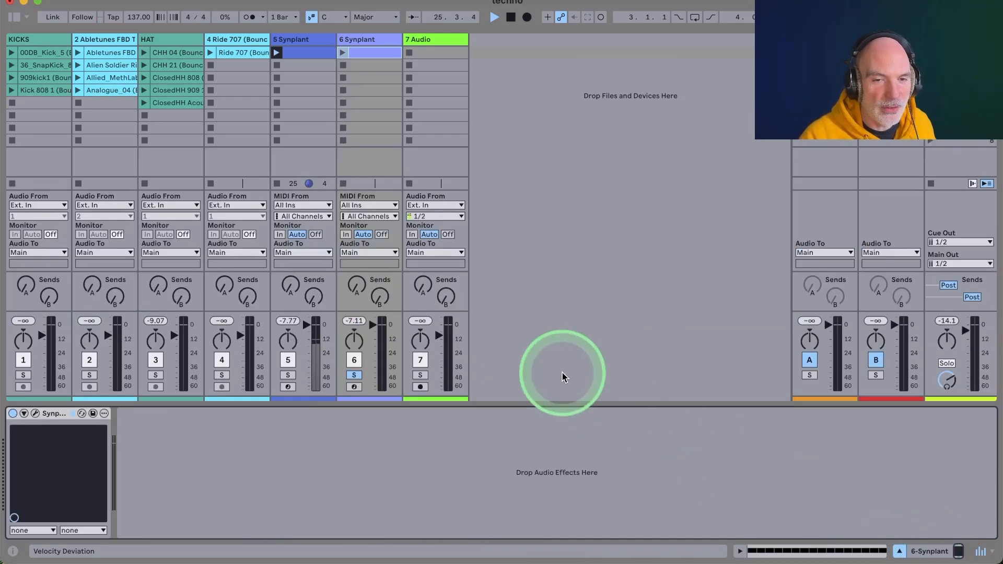
pyautogui.click(343, 52)
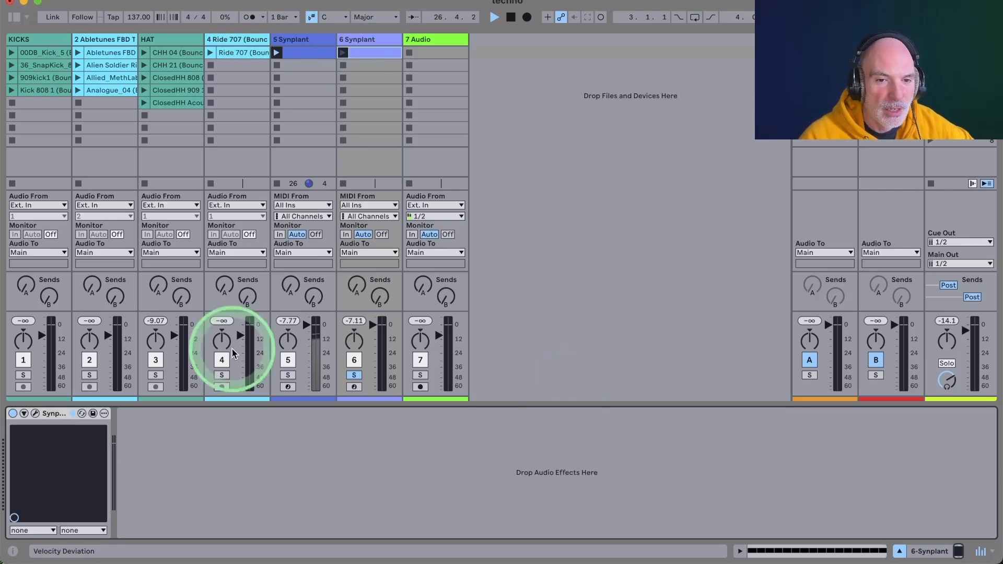
# Reload the ClosedHH 808 clip as the source sample in 6 Synplant, preview it, and start generating matching patches
pyautogui.click(35, 413)
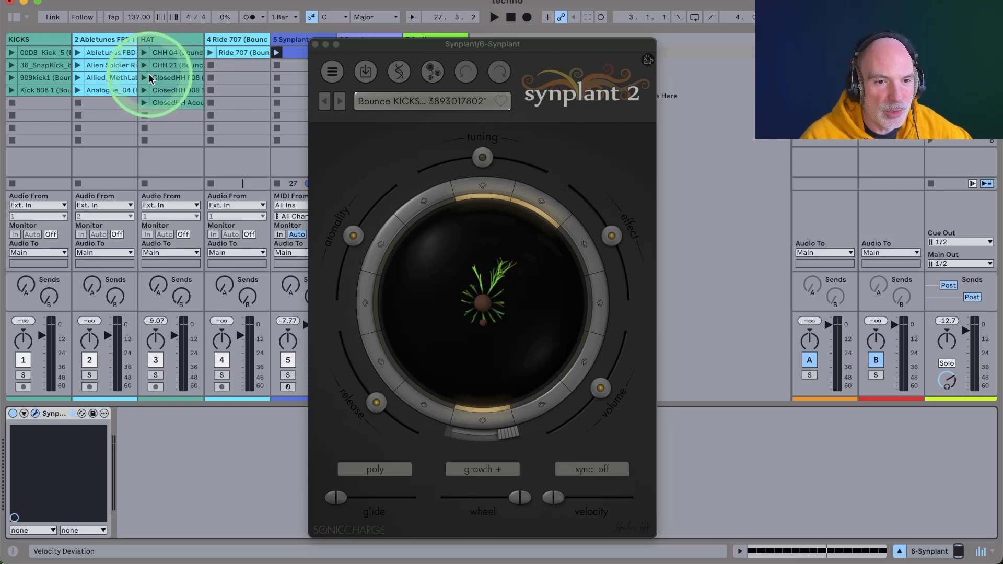
pyautogui.moveTo(167, 79); pyautogui.dragTo(472, 296)
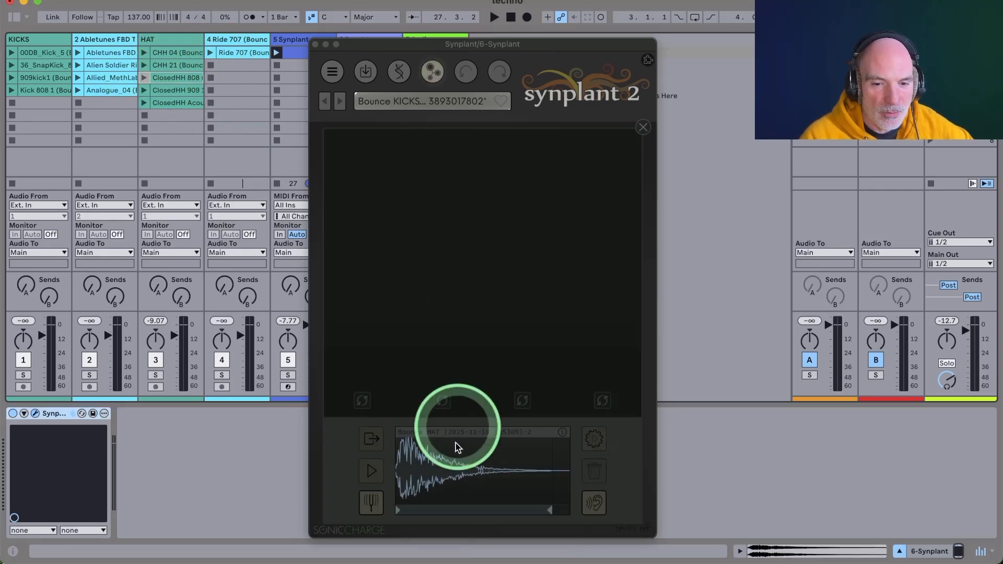
pyautogui.click(378, 474)
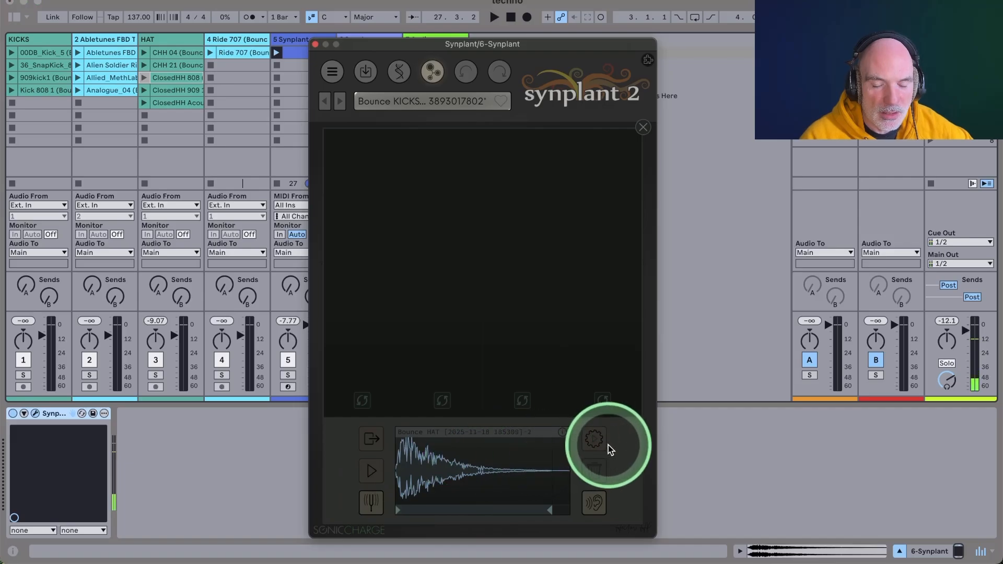
pyautogui.click(597, 437)
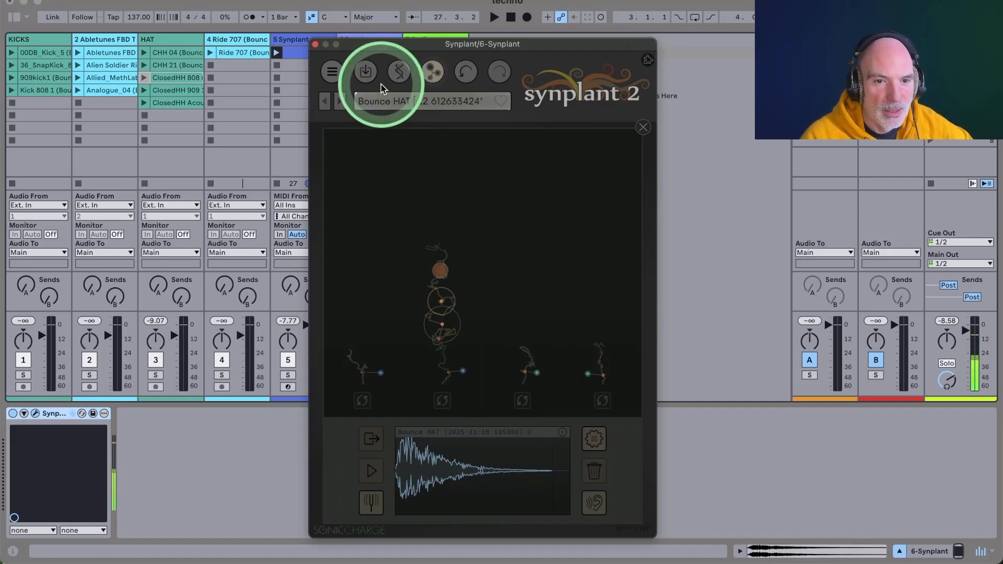
# Compare the generated hi-hat patches during playback with automatic listening turned off, and keep one from the first strand
pyautogui.click(276, 52)
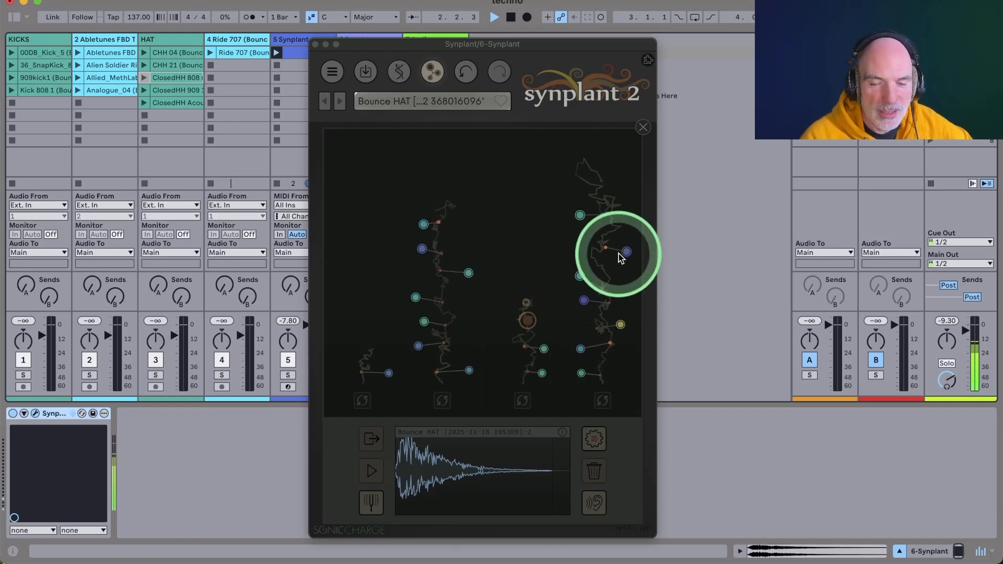
pyautogui.click(595, 504)
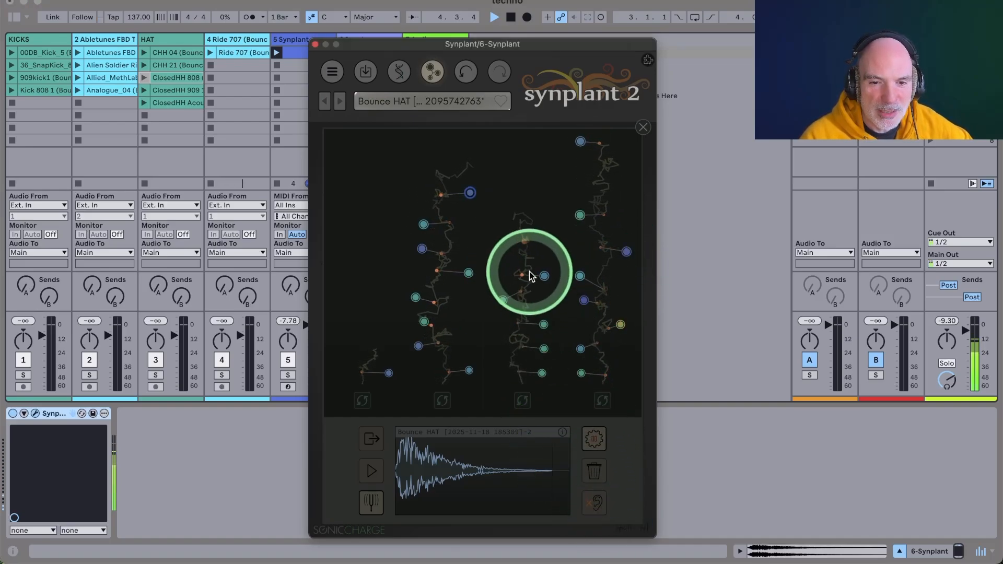
pyautogui.click(581, 141)
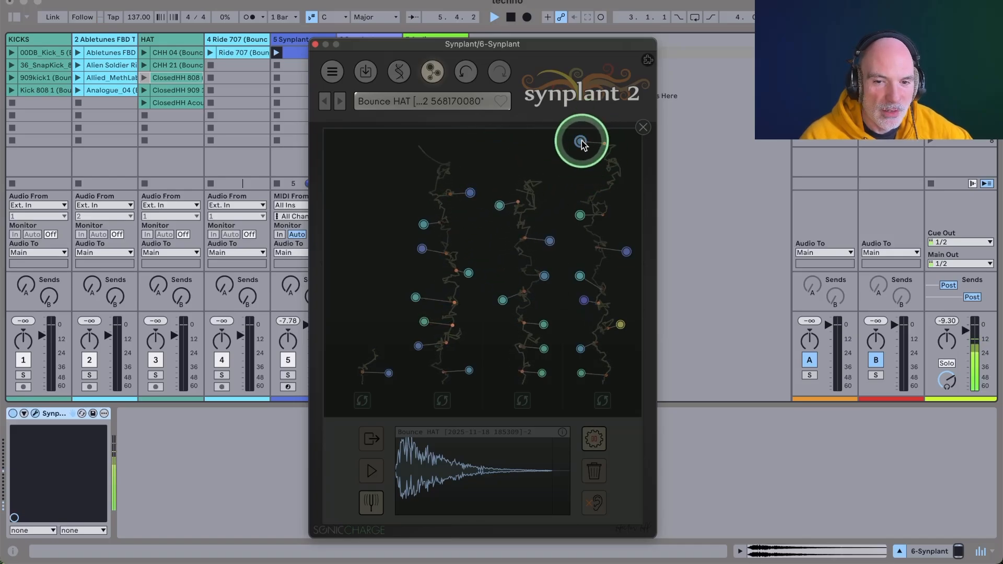
pyautogui.click(580, 217)
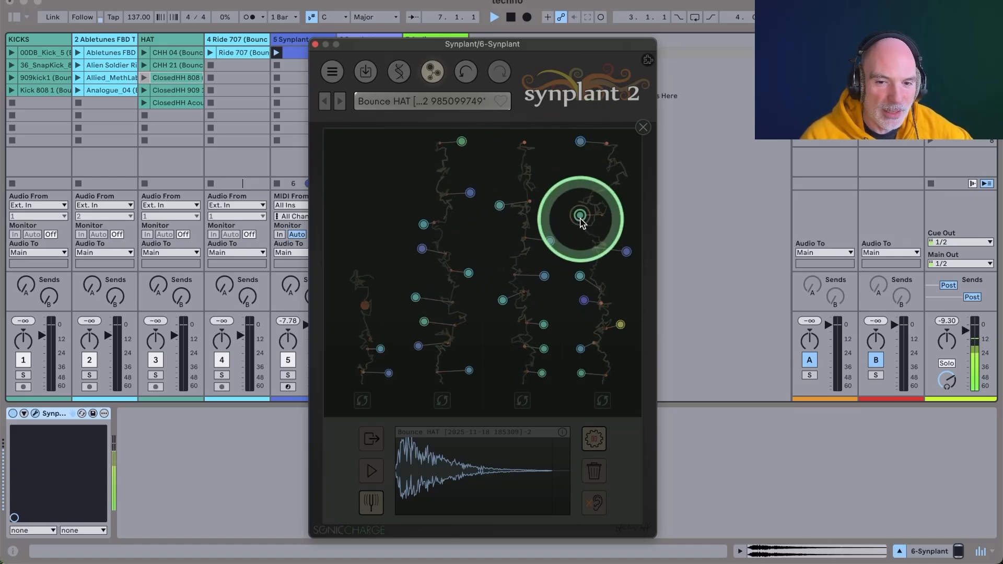
pyautogui.click(463, 141)
pyautogui.click(381, 251)
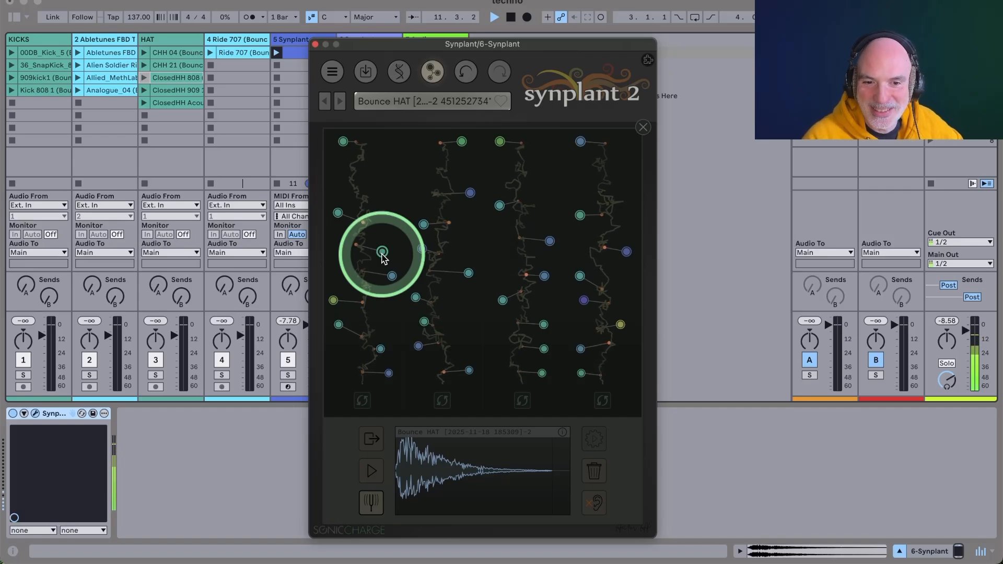
pyautogui.click(338, 215)
pyautogui.click(344, 143)
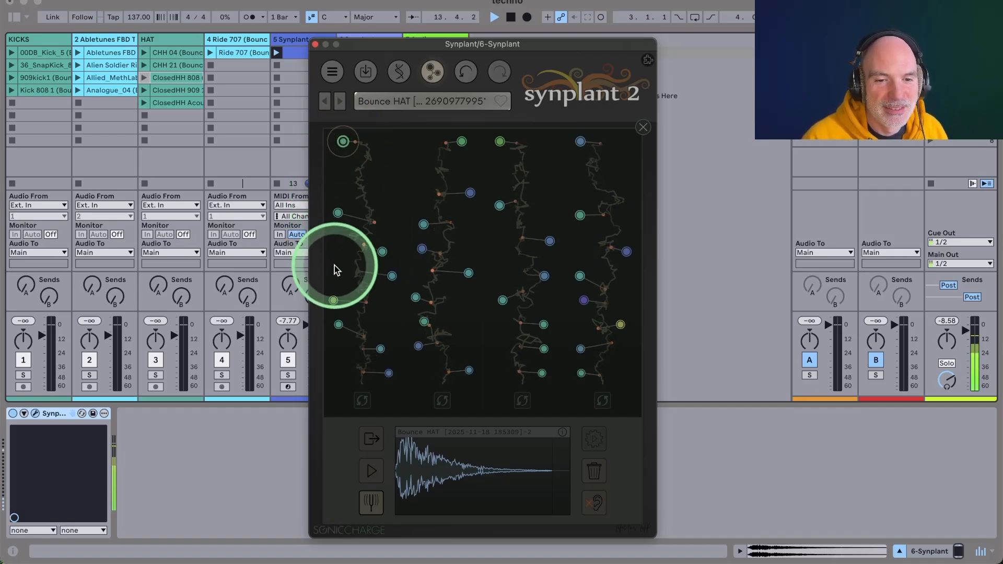
pyautogui.click(333, 300)
pyautogui.click(392, 277)
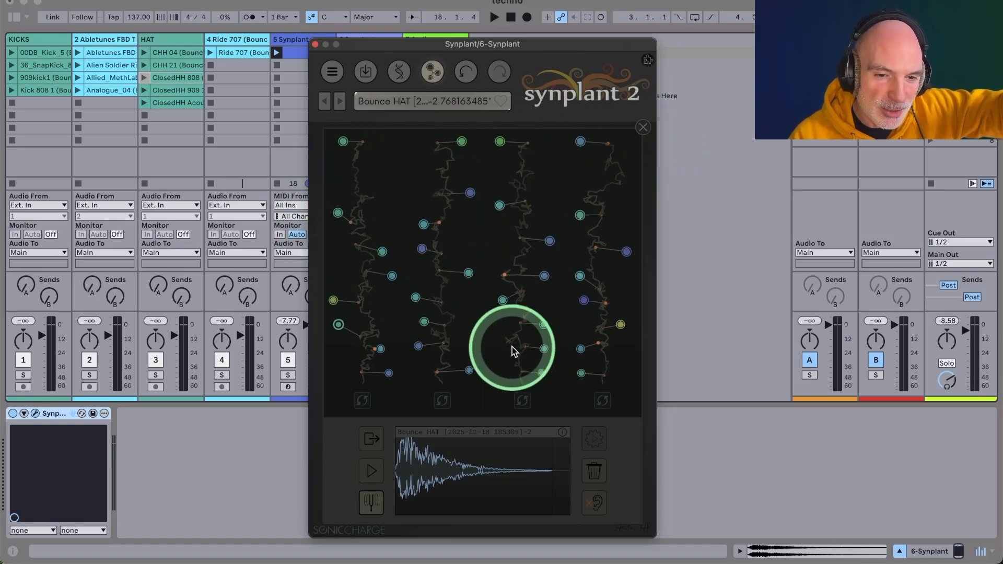
pyautogui.click(645, 128)
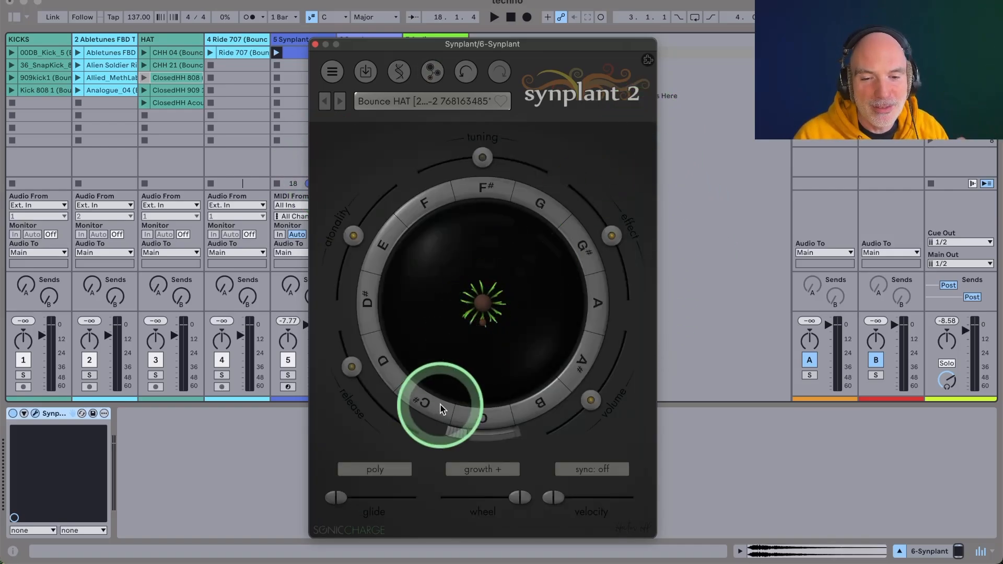
# Switch Synplant's bulb mode from standard to velocity-mapped branches and grow all branches slightly
pyautogui.moveTo(461, 434); pyautogui.dragTo(478, 437)
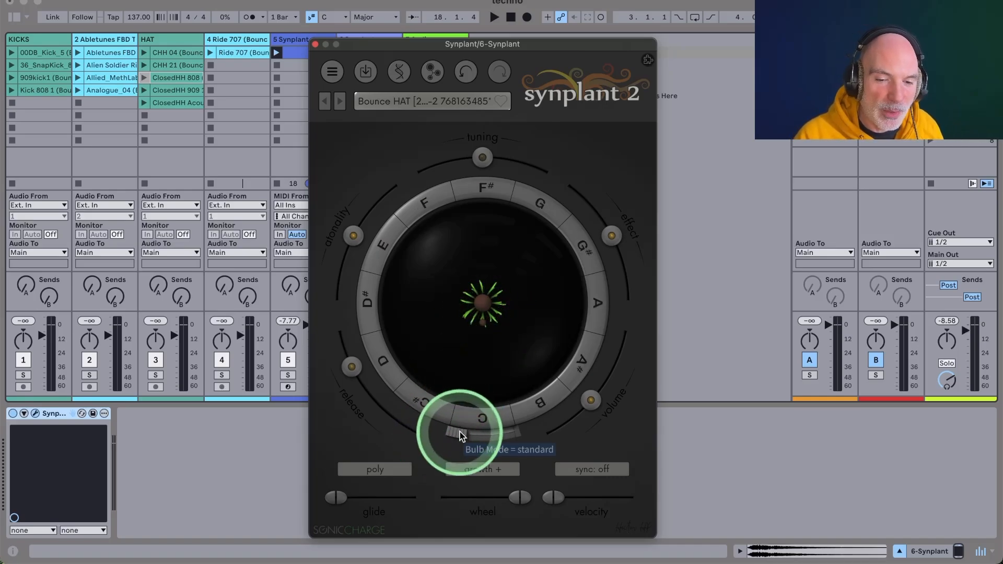
pyautogui.moveTo(460, 435); pyautogui.dragTo(477, 437)
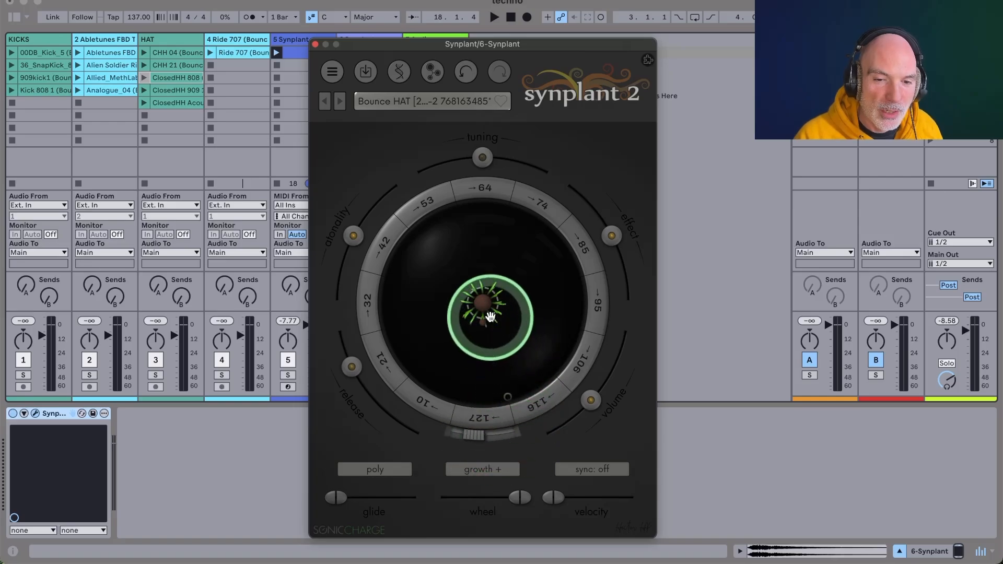
pyautogui.moveTo(490, 317); pyautogui.dragTo(495, 331)
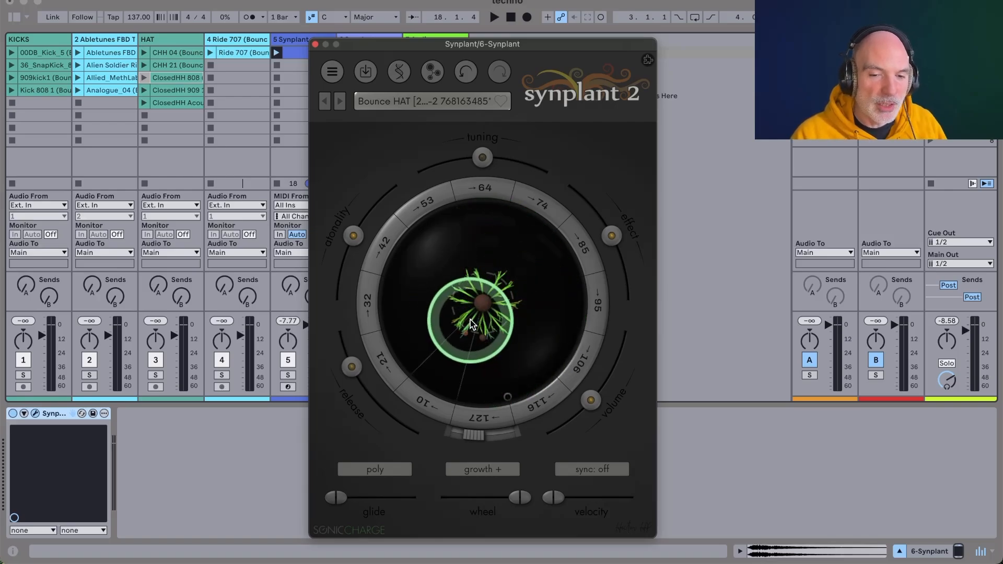
# During playback, grow all velocity branches out towards the rim, and shrink them back to short shoots
pyautogui.press('space')
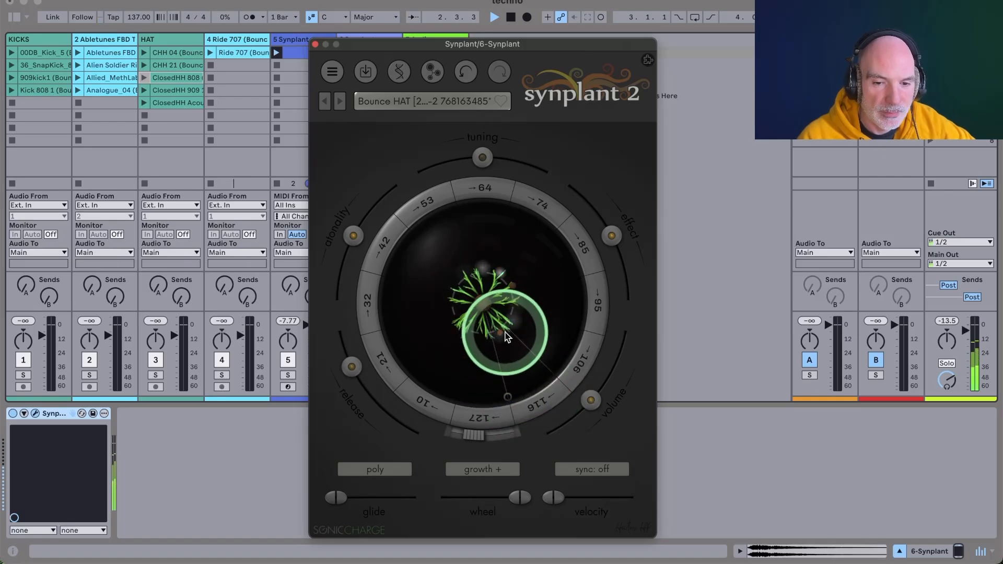
pyautogui.moveTo(498, 323); pyautogui.dragTo(502, 380)
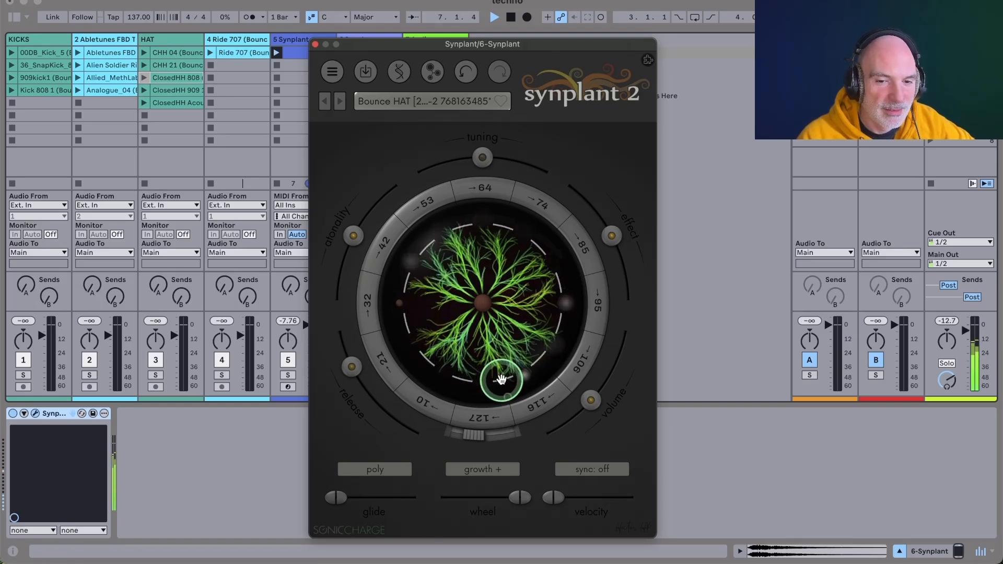
pyautogui.moveTo(501, 389); pyautogui.dragTo(499, 396)
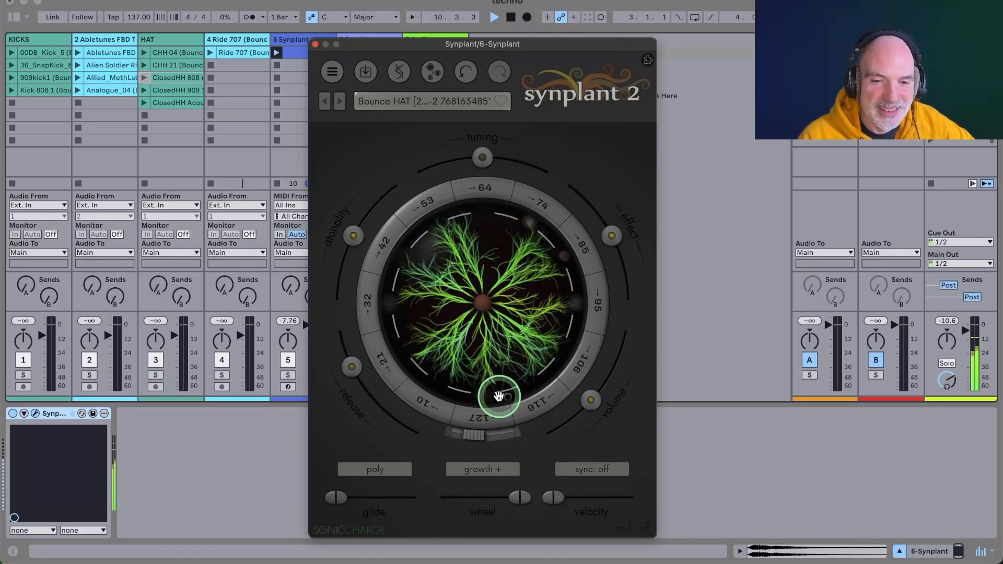
pyautogui.moveTo(499, 396); pyautogui.dragTo(497, 319)
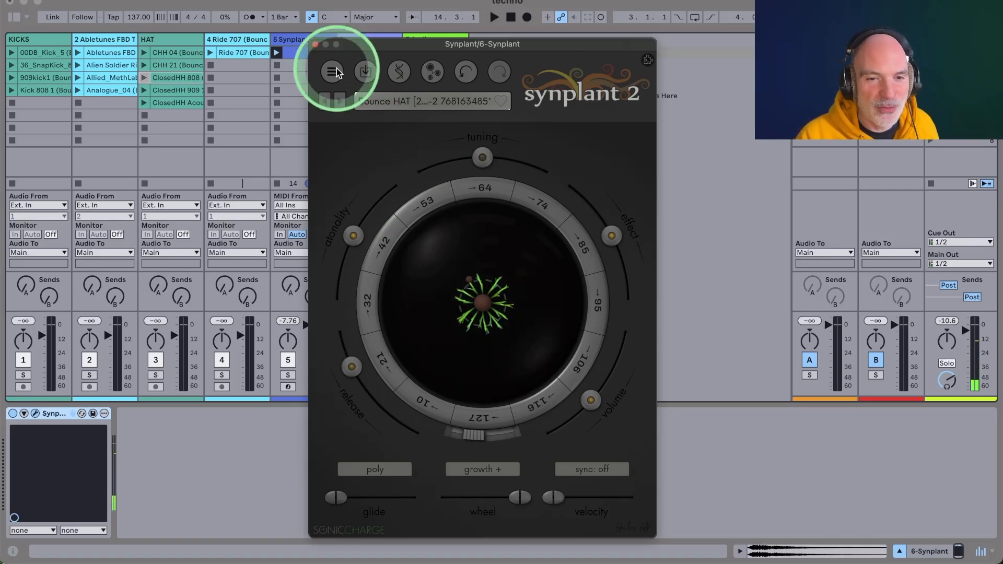
# Unsolo the 6 Synplant track to hear the hats with the kick, and grow the velocity branches slightly longer
pyautogui.click(315, 45)
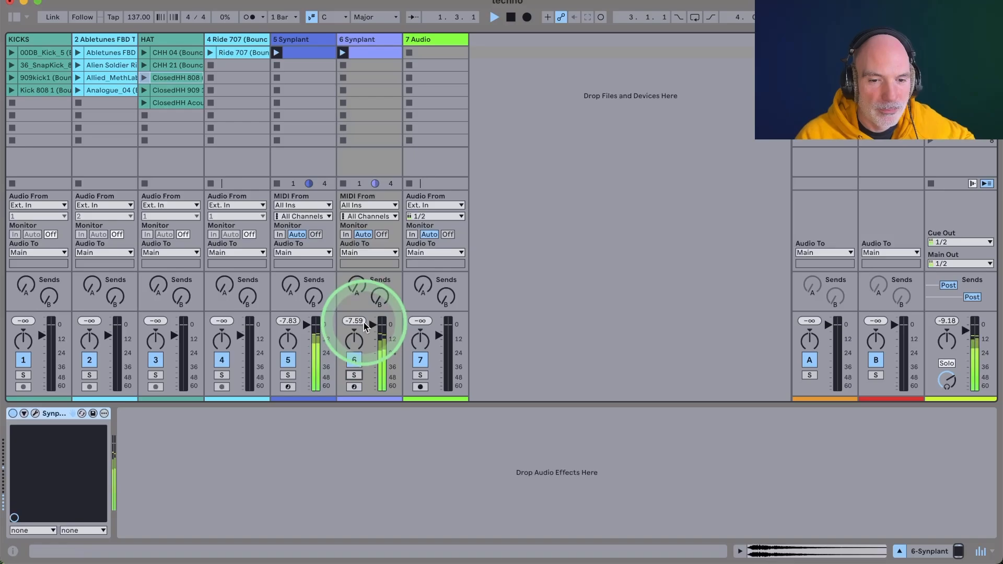
pyautogui.click(36, 414)
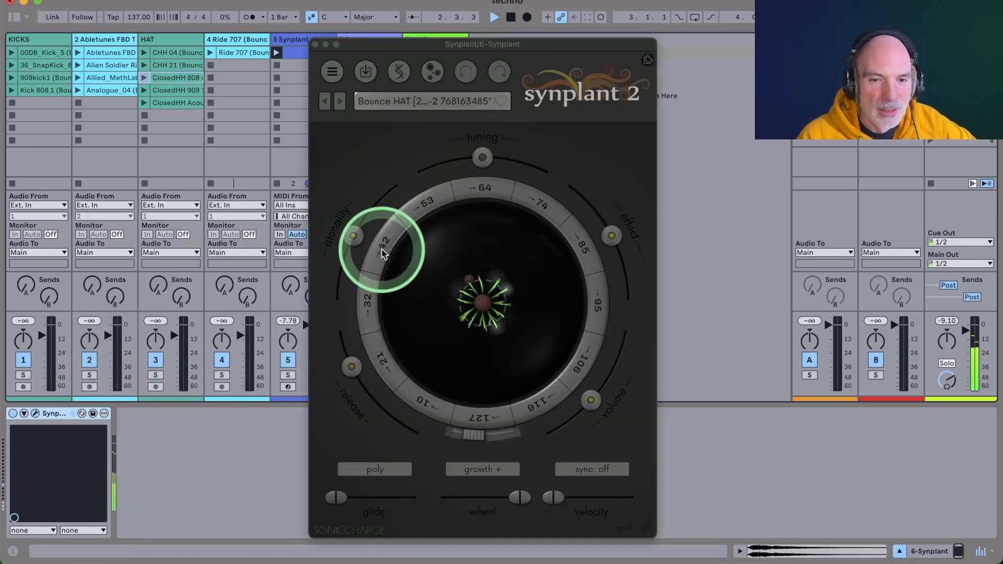
pyautogui.click(490, 281)
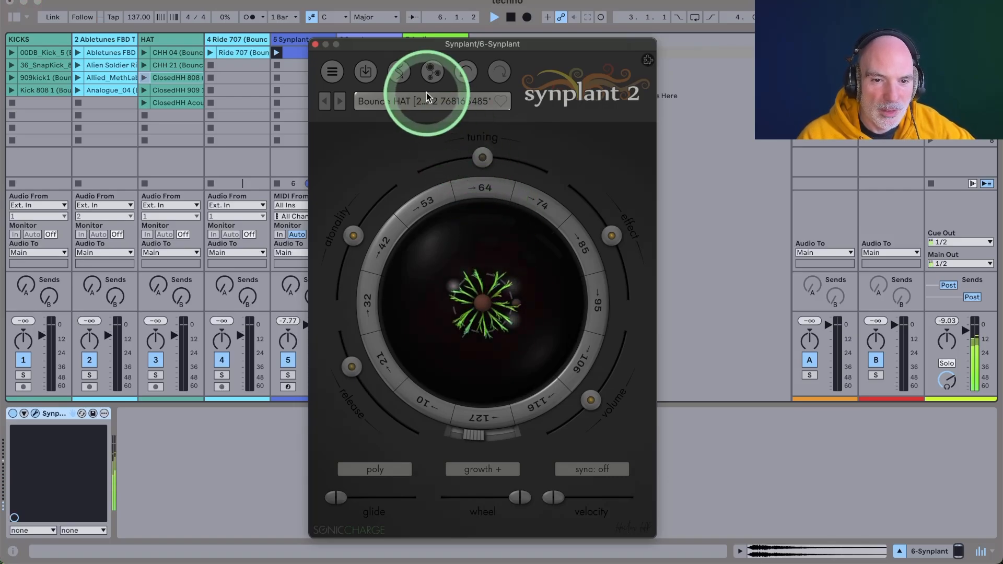
# In the patch genome's Filter and effects section, adjust adj_clip and saturate, and set rvb_mix to 0.7098 (35.77%)
pyautogui.click(400, 76)
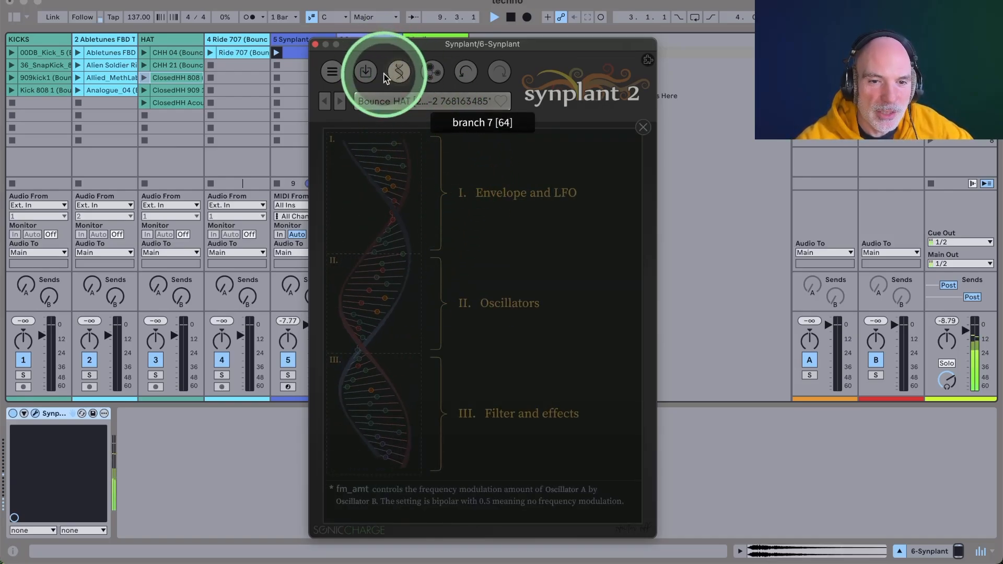
pyautogui.click(416, 415)
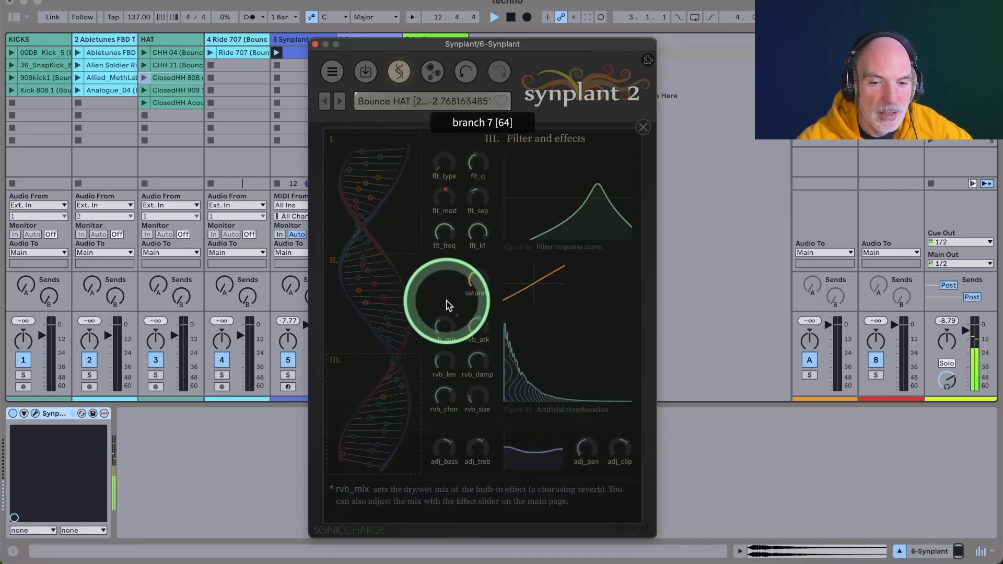
pyautogui.moveTo(618, 454); pyautogui.dragTo(610, 428)
pyautogui.moveTo(465, 288)
pyautogui.mouseDown()
pyautogui.moveTo(461, 239)
pyautogui.moveTo(466, 275)
pyautogui.mouseUp()
pyautogui.moveTo(445, 328); pyautogui.dragTo(438, 279)
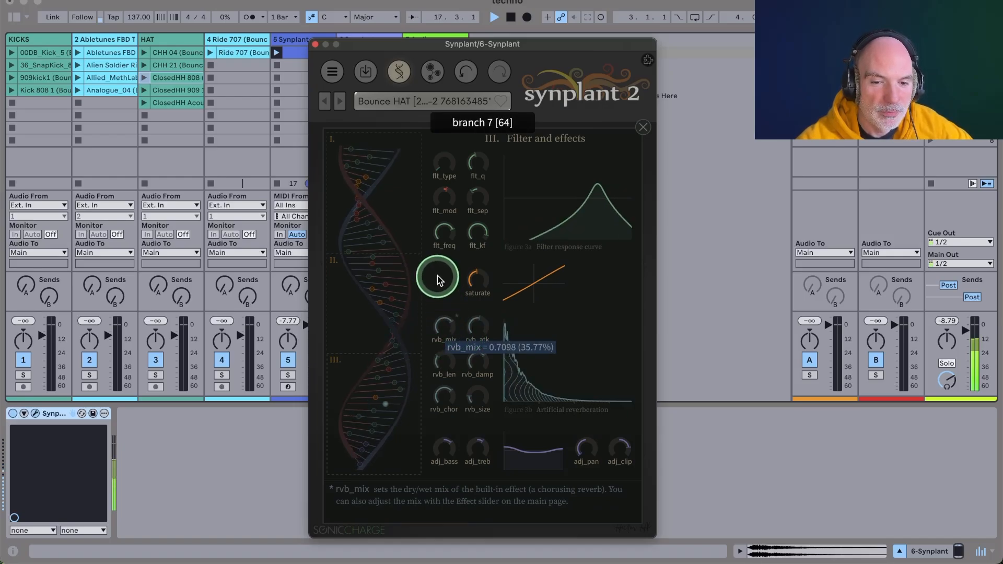
pyautogui.moveTo(434, 343); pyautogui.dragTo(433, 339)
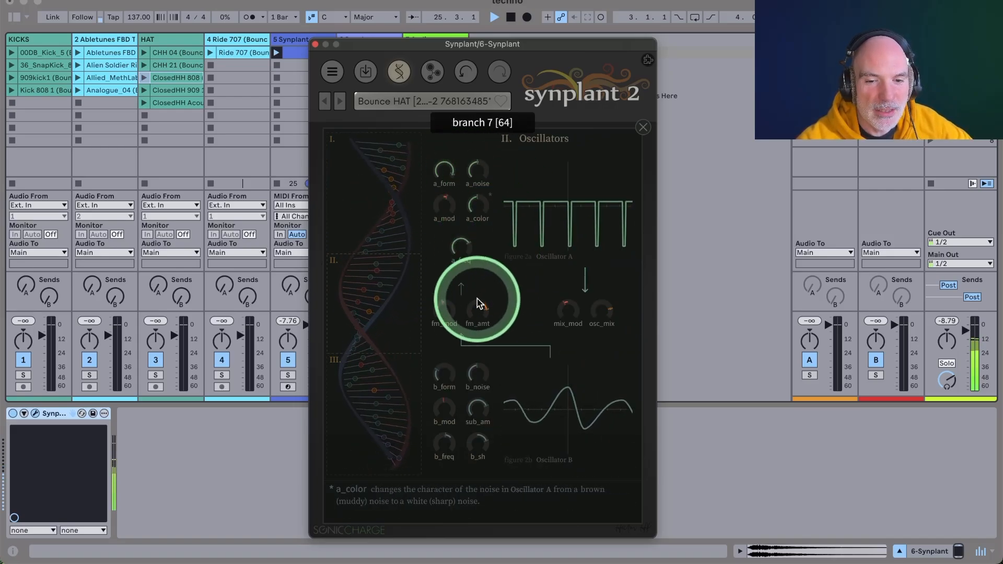
# In the genome's Oscillators section, adjust a_freq and set b_freq to 0.7444, one octave relative to Oscillator A
pyautogui.moveTo(461, 255)
pyautogui.moveTo(461, 254)
pyautogui.mouseDown()
pyautogui.moveTo(454, 320)
pyautogui.moveTo(455, 248)
pyautogui.mouseUp()
pyautogui.moveTo(452, 444); pyautogui.dragTo(445, 413)
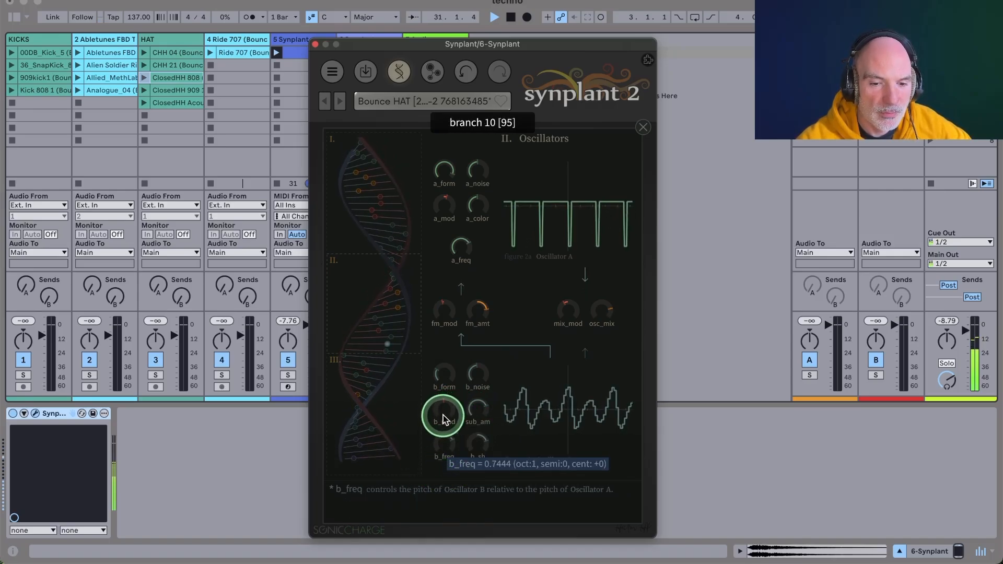
# In the genome's Oscillators section, try a different b_sh sample-and-hold rate and fm_amt setting while the loop plays from its start
pyautogui.moveTo(443, 419); pyautogui.dragTo(449, 454)
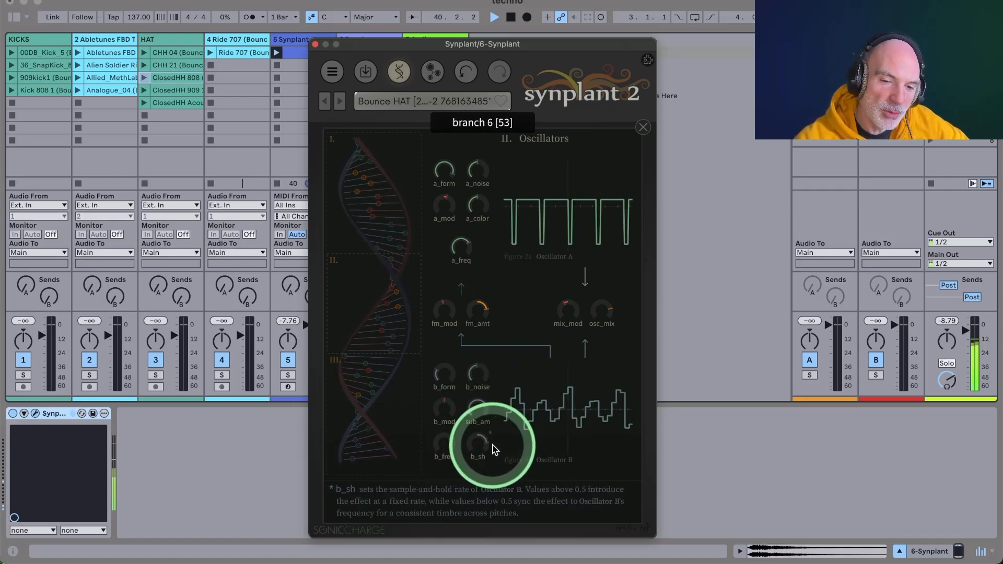
pyautogui.moveTo(478, 447)
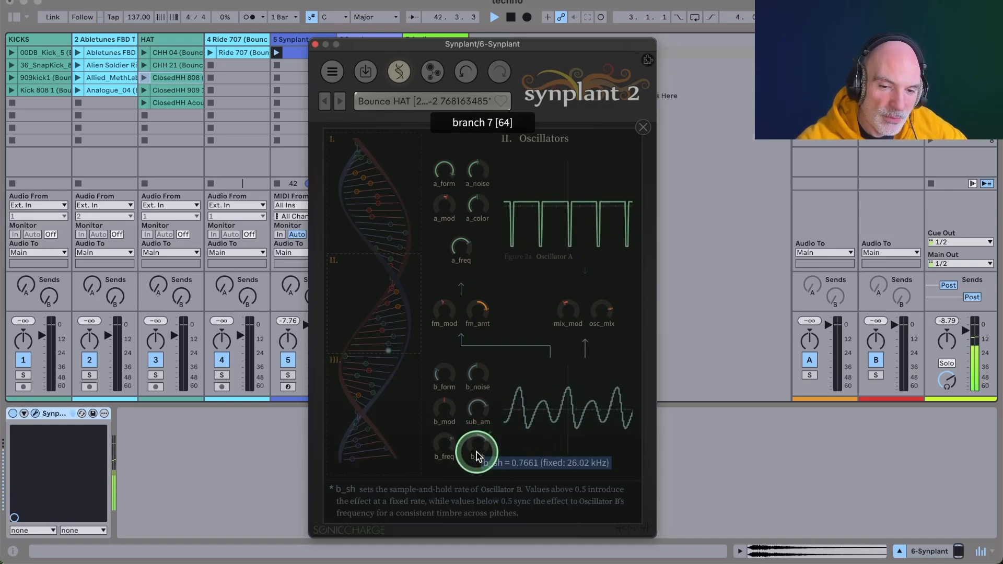
pyautogui.press('space')
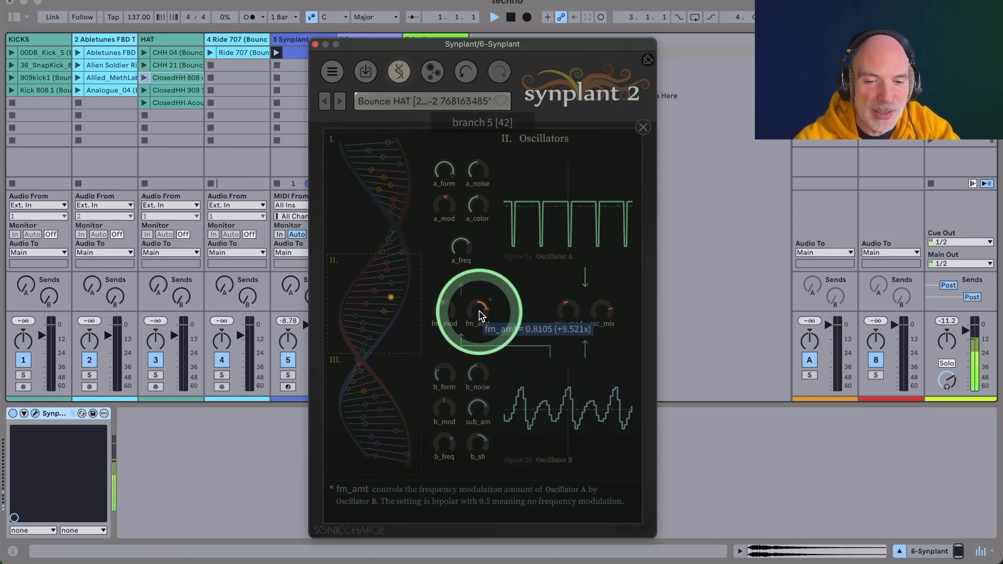
pyautogui.moveTo(480, 316); pyautogui.dragTo(481, 326)
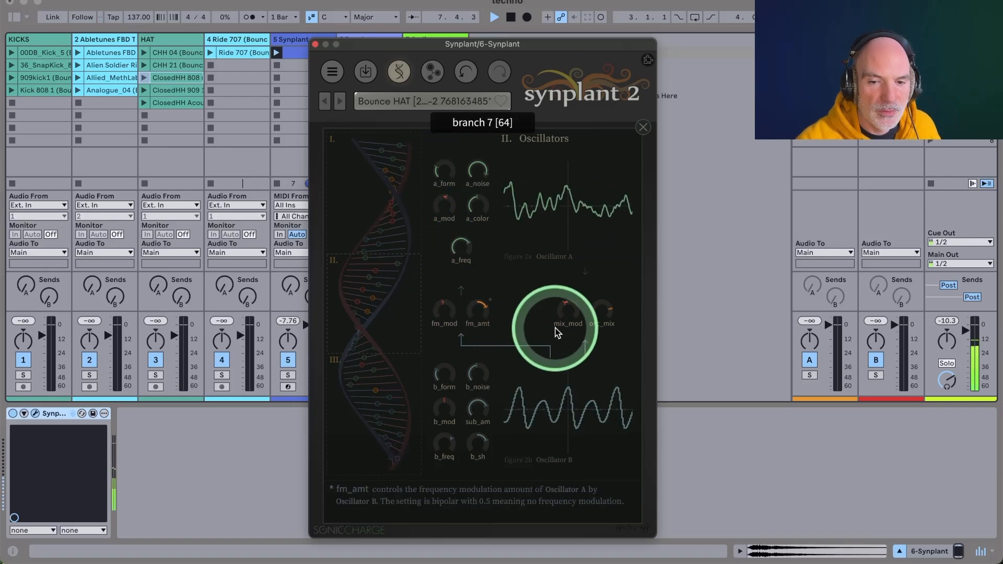
# Try different osc_mix, a_form and mix_mod settings to vary Oscillator A's shape and its balance with Oscillator B
pyautogui.moveTo(598, 316)
pyautogui.moveTo(600, 336); pyautogui.dragTo(599, 360)
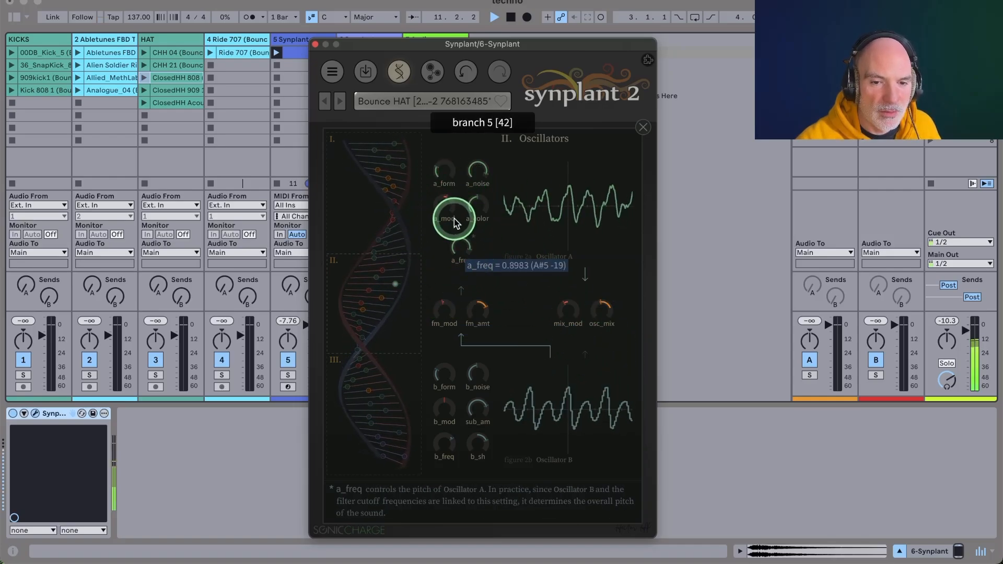
pyautogui.moveTo(439, 168); pyautogui.dragTo(429, 194)
pyautogui.moveTo(601, 310); pyautogui.dragTo(605, 349)
pyautogui.moveTo(568, 312); pyautogui.dragTo(560, 250)
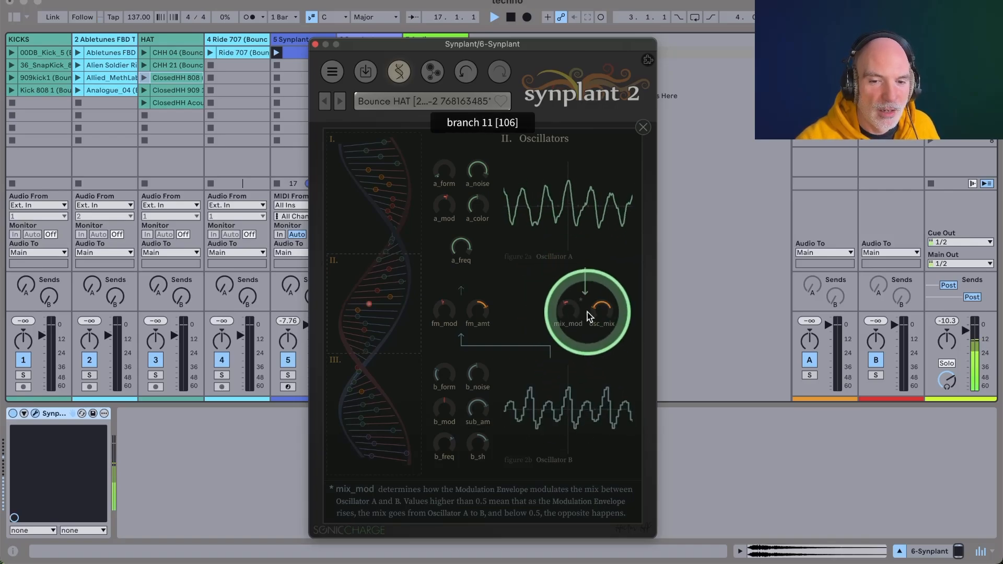
pyautogui.moveTo(601, 312); pyautogui.dragTo(574, 207)
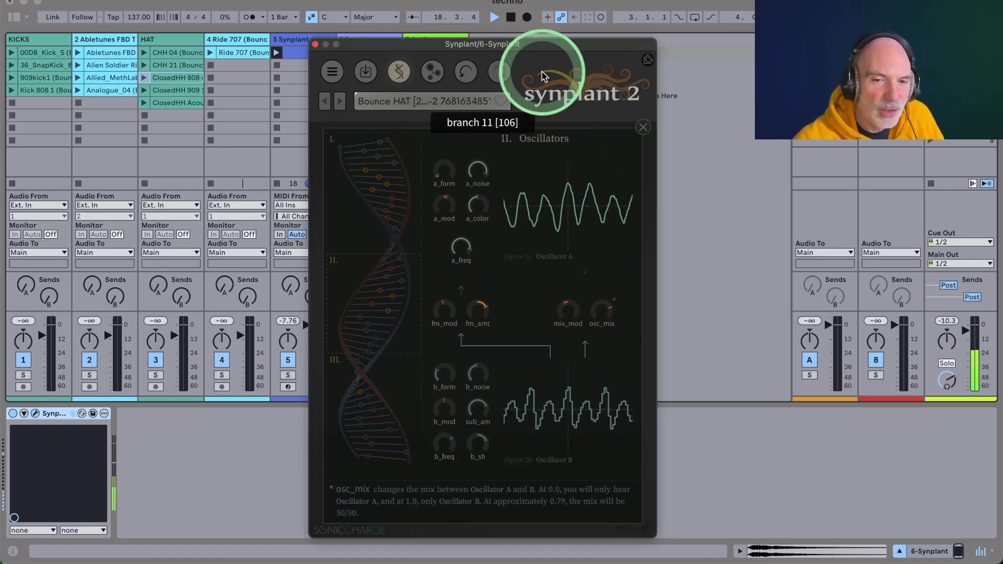
# Undo the recent oscillator experiments one by one, back through mix_mod, a_form, a_noise and fm_amt to the b_sh change
pyautogui.click(466, 72)
pyautogui.click(466, 72)
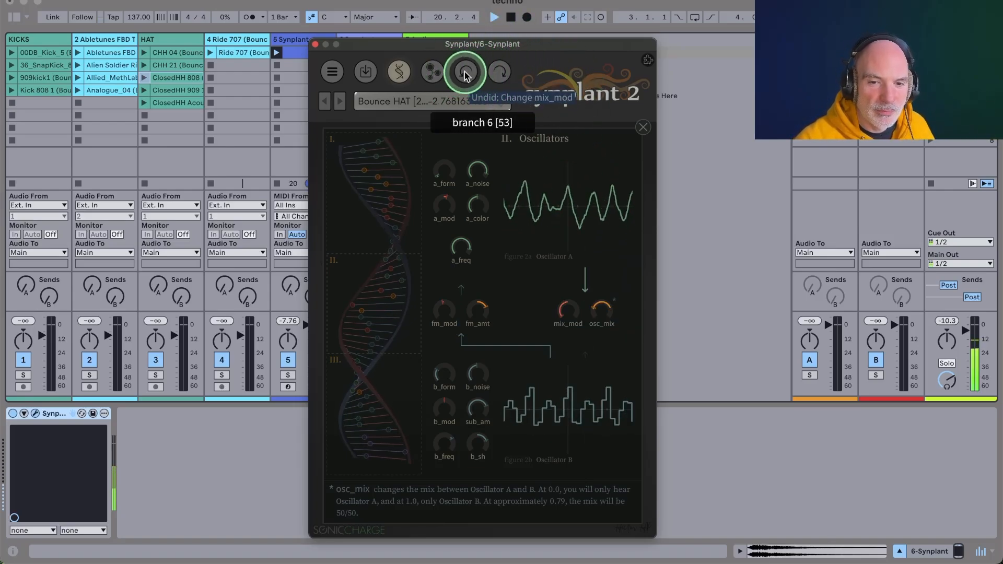
pyautogui.click(466, 73)
pyautogui.click(466, 73)
pyautogui.click(466, 73)
pyautogui.click(466, 72)
pyautogui.click(466, 73)
pyautogui.click(466, 73)
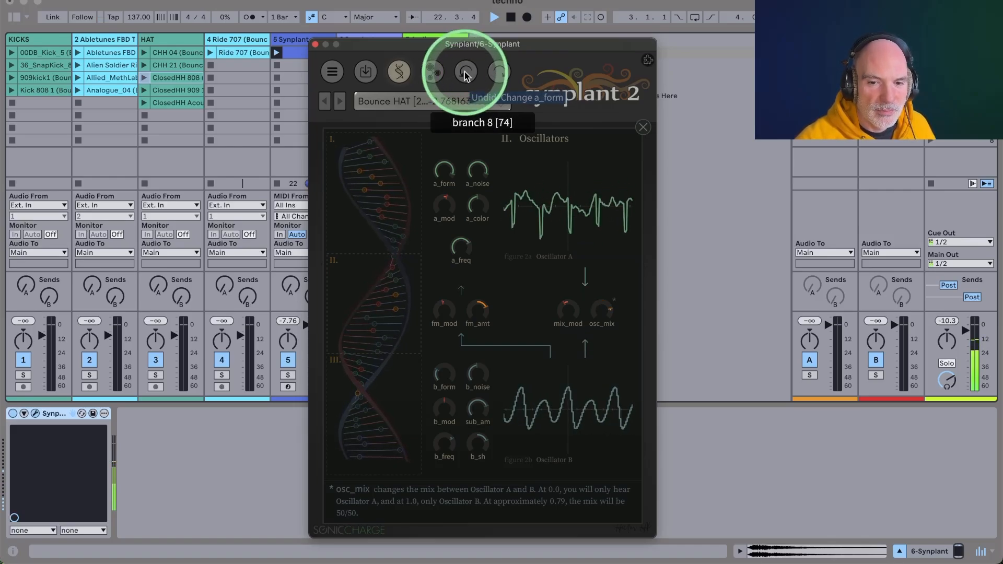
pyautogui.click(466, 72)
pyautogui.click(466, 73)
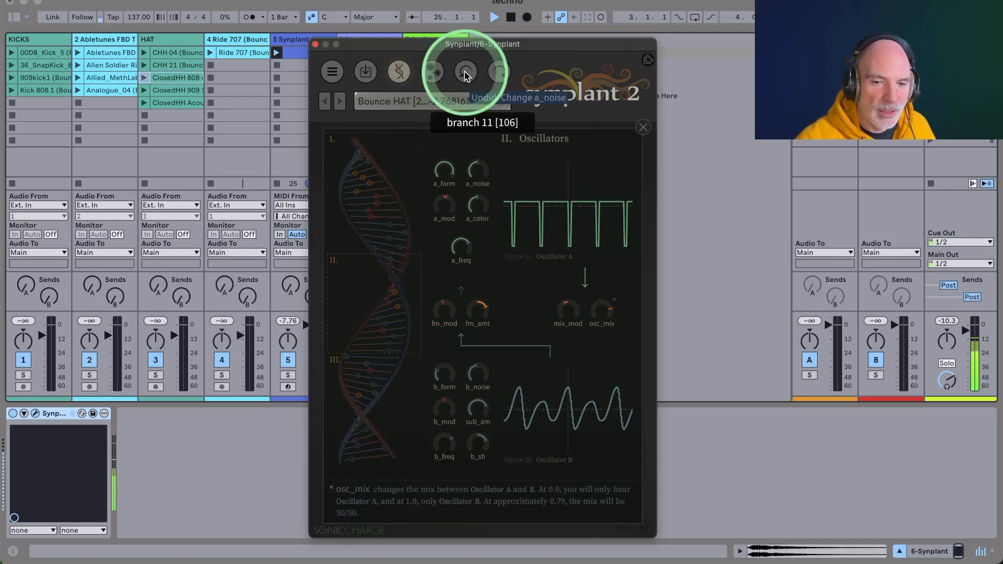
pyautogui.click(466, 73)
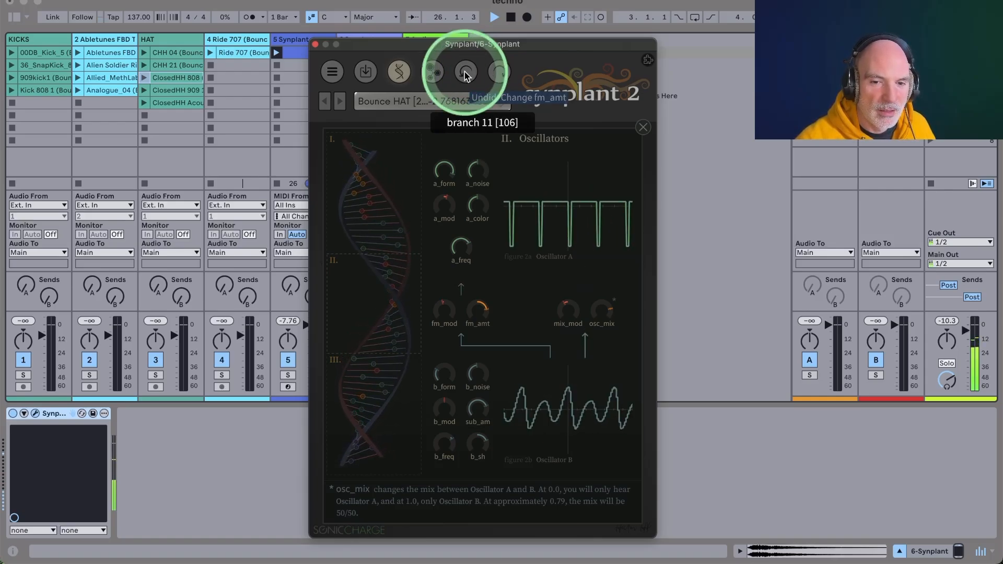
pyautogui.click(466, 72)
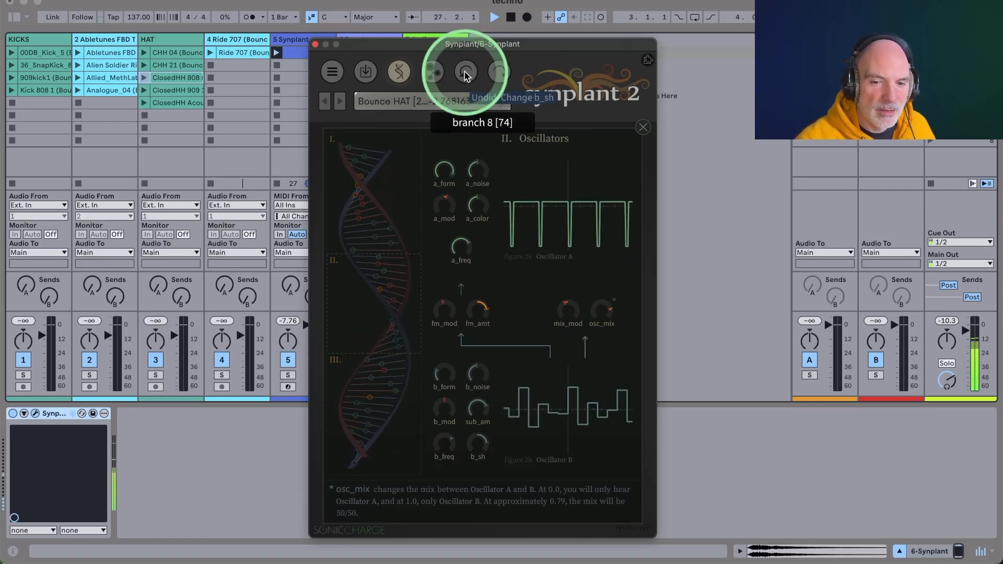
# Close the hi-hat's genome view and Synplant window, and insert a new MIDI track after 6 Synplant
pyautogui.click(643, 128)
pyautogui.click(315, 44)
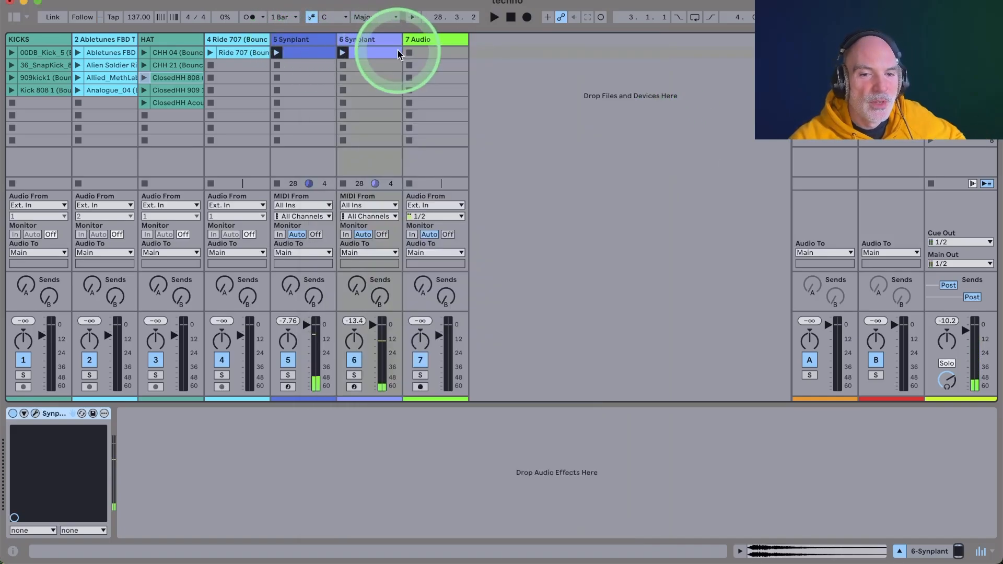
pyautogui.rightClick(363, 42)
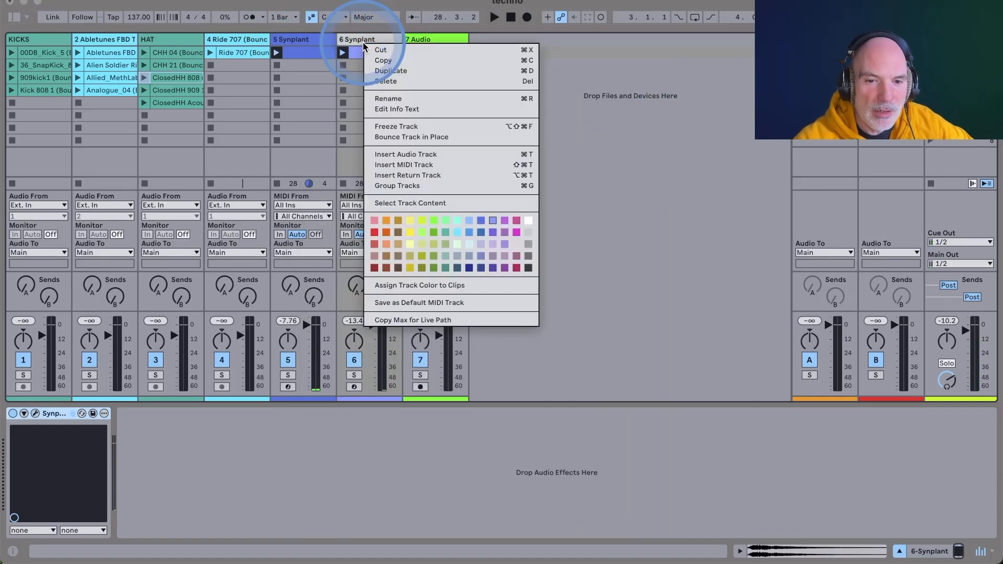
pyautogui.click(424, 165)
# Load the Synplant instrument from the Favorites collection onto the new 7 MIDI track, and hide the browser
pyautogui.click(14, 19)
pyautogui.click(172, 293)
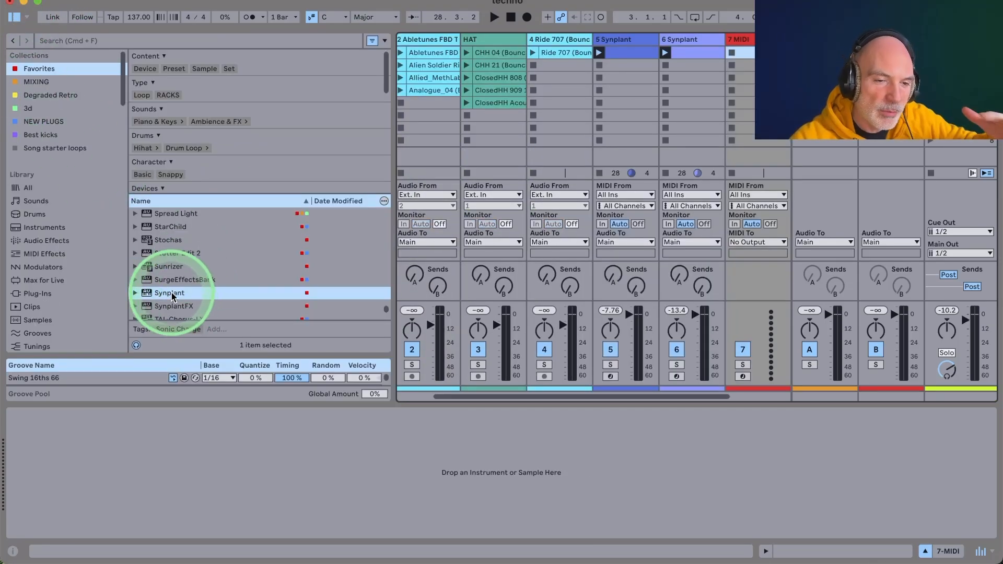
pyautogui.moveTo(172, 296); pyautogui.dragTo(357, 292)
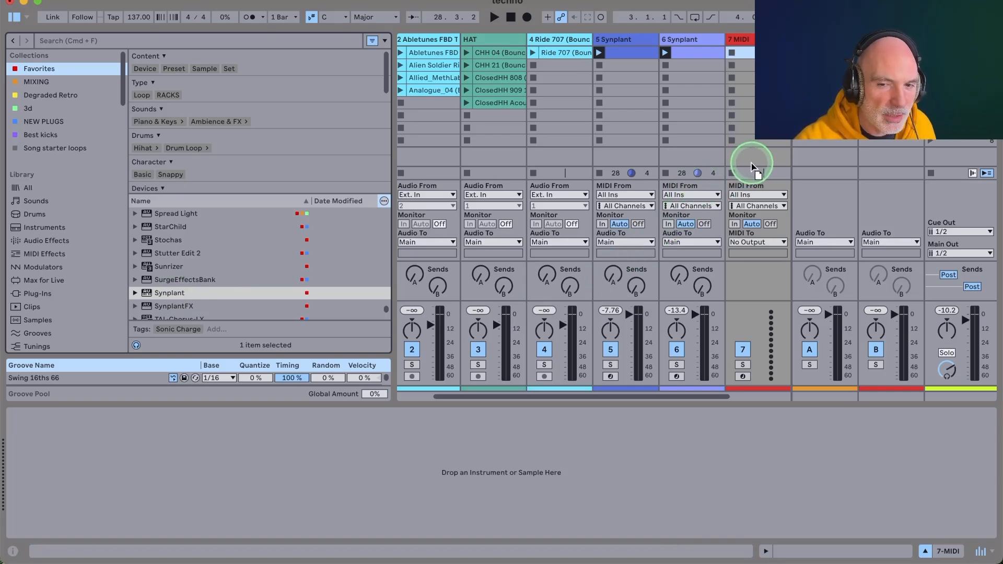
pyautogui.moveTo(760, 143); pyautogui.dragTo(759, 144)
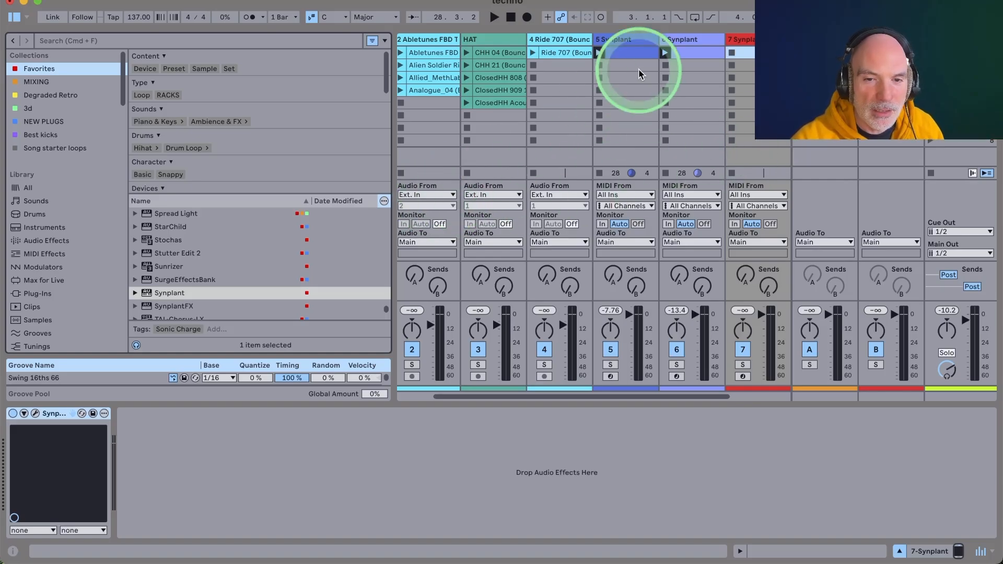
pyautogui.click(14, 18)
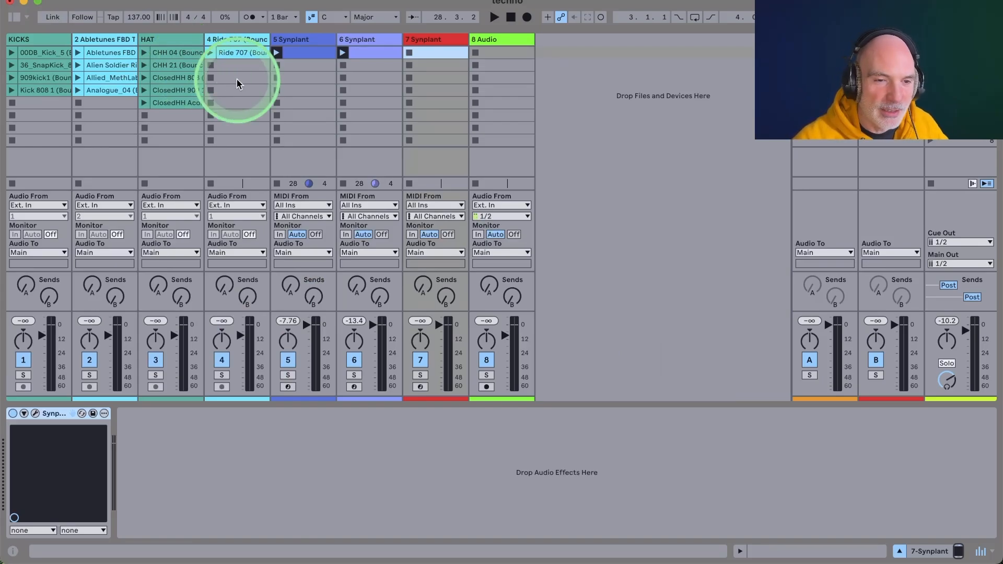
# Open Synplant on track 7, load the Ride 707 sample from track 4 into it as the source, and audition the sample
pyautogui.click(34, 414)
pyautogui.moveTo(441, 55)
pyautogui.mouseDown()
pyautogui.moveTo(526, 54)
pyautogui.moveTo(451, 55)
pyautogui.mouseUp()
pyautogui.click(121, 90)
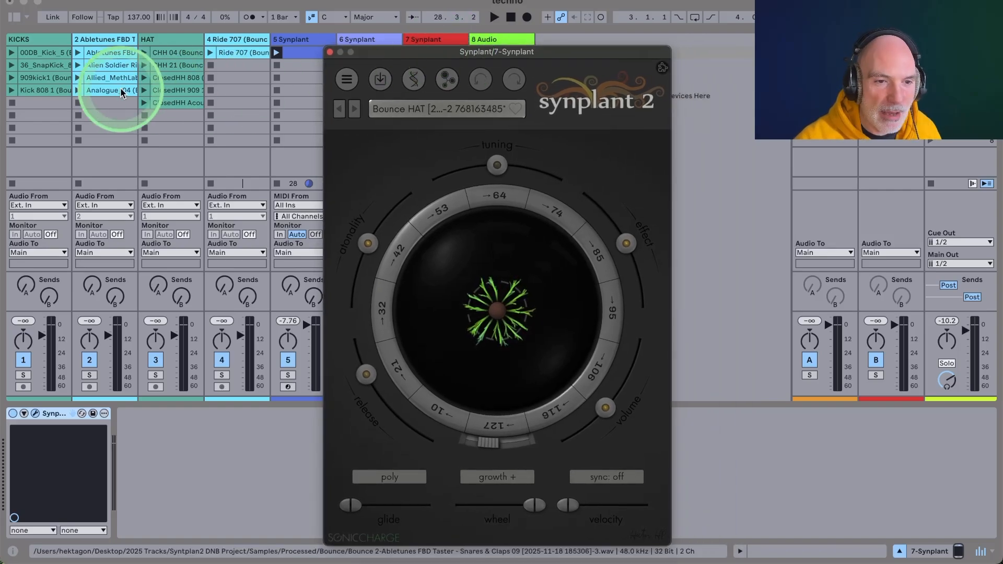
pyautogui.click(230, 54)
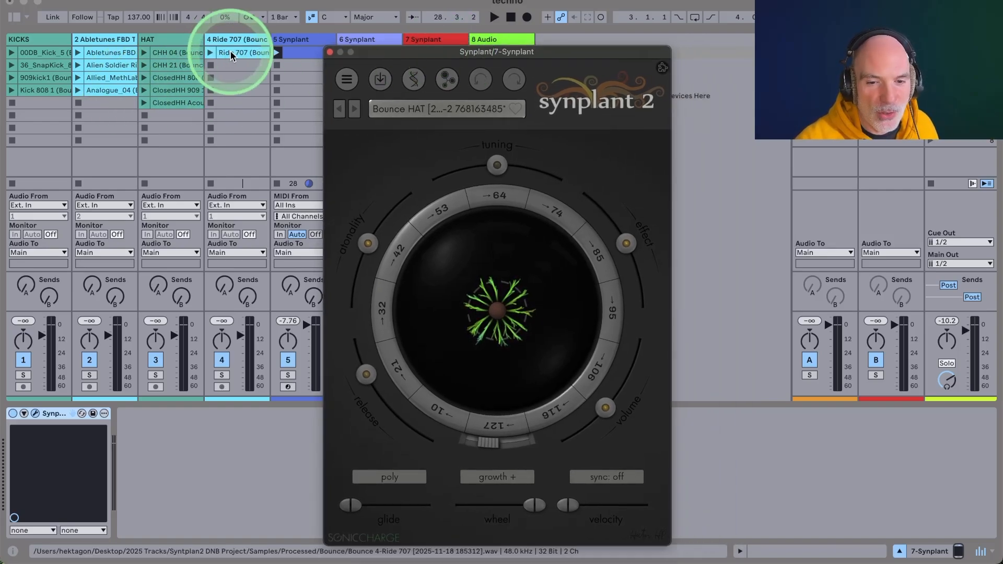
pyautogui.moveTo(230, 52); pyautogui.dragTo(370, 174)
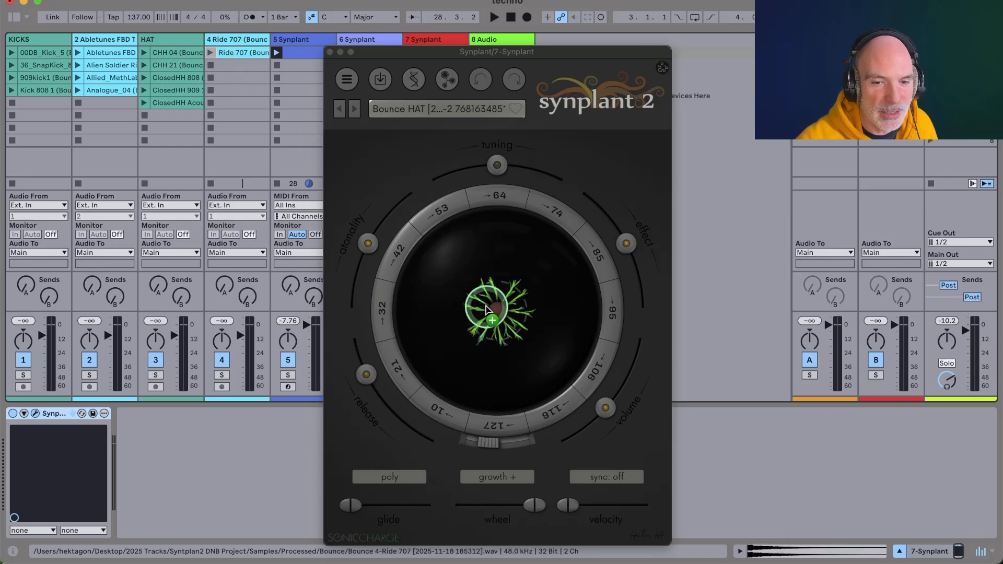
pyautogui.moveTo(486, 308); pyautogui.dragTo(486, 308)
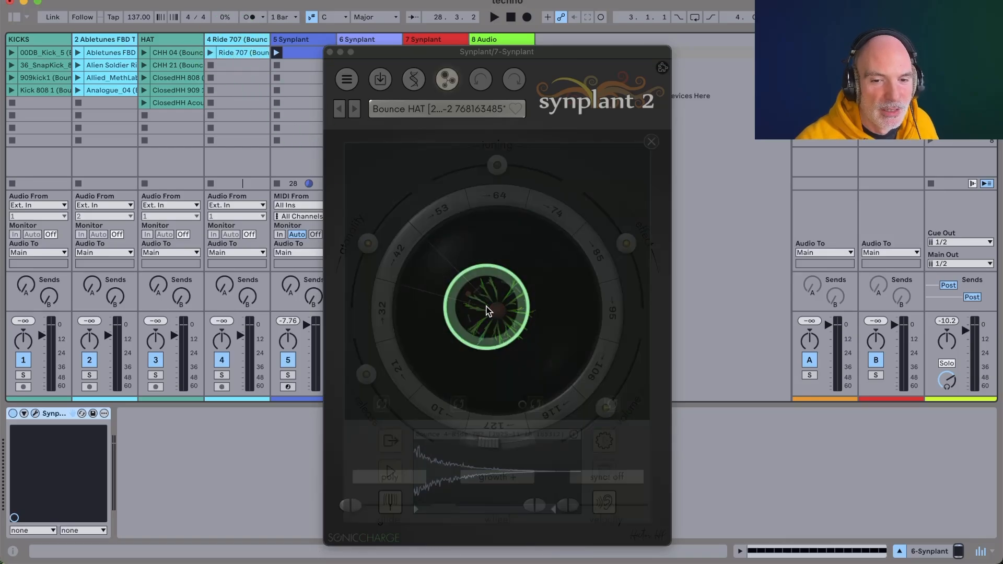
pyautogui.click(393, 482)
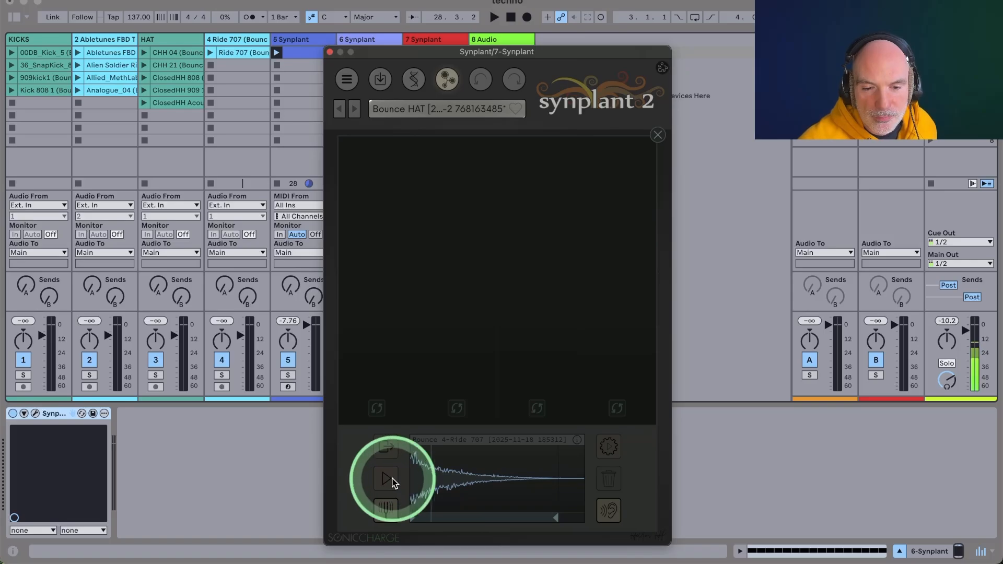
# Create a clip on the 7 Synplant track with sixteenth-note C3 hits at 1.1.3, 1.2.3, 1.3.3 and 1.4.3, and launch it
pyautogui.click(329, 52)
pyautogui.doubleClick(428, 52)
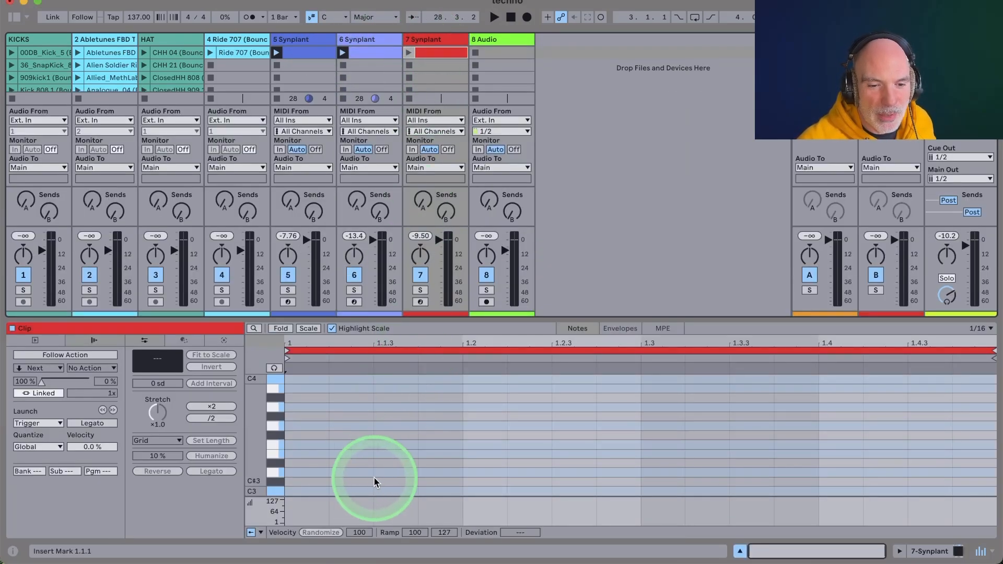
pyautogui.doubleClick(388, 491)
pyautogui.doubleClick(574, 490)
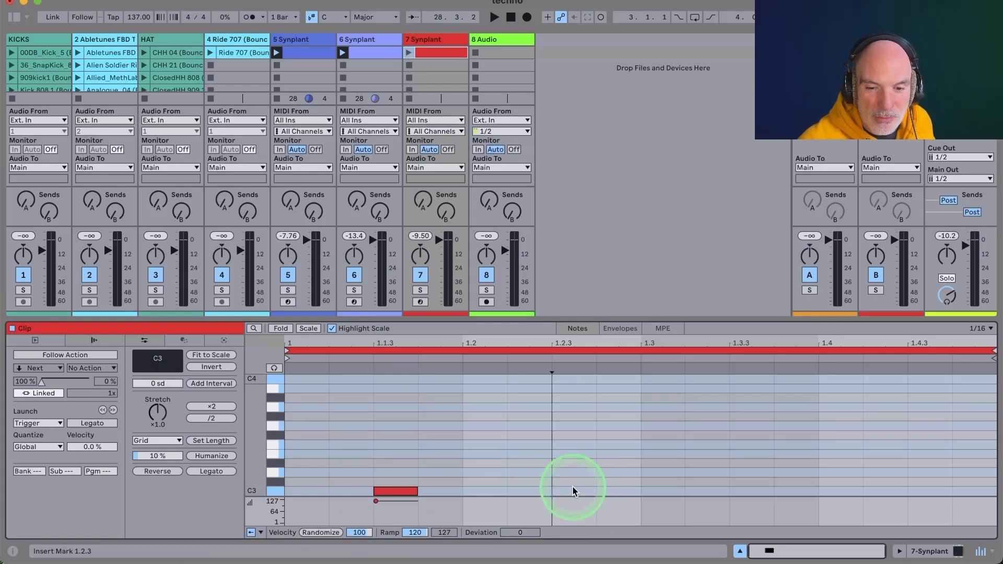
pyautogui.doubleClick(751, 491)
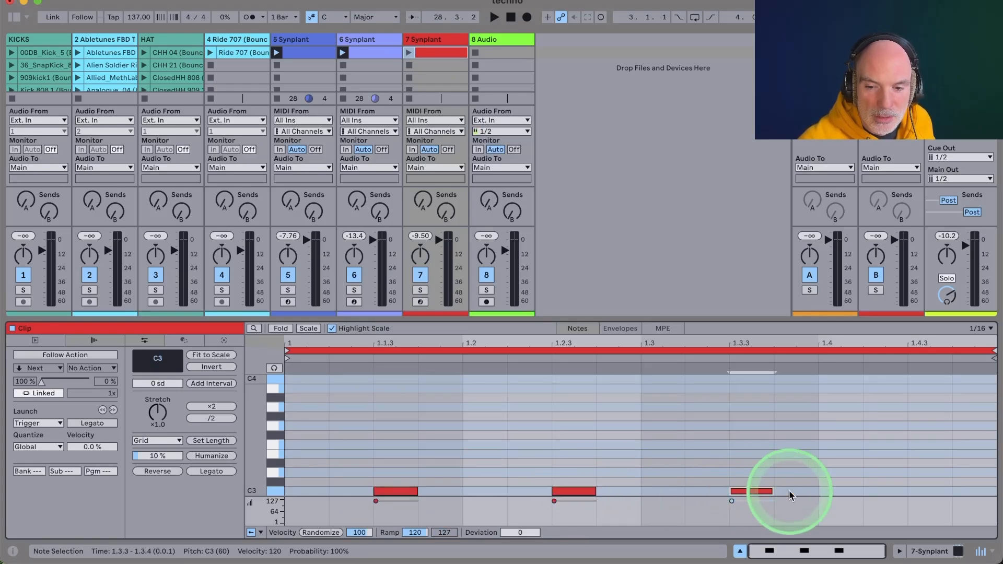
pyautogui.doubleClick(917, 490)
pyautogui.click(531, 47)
pyautogui.click(409, 53)
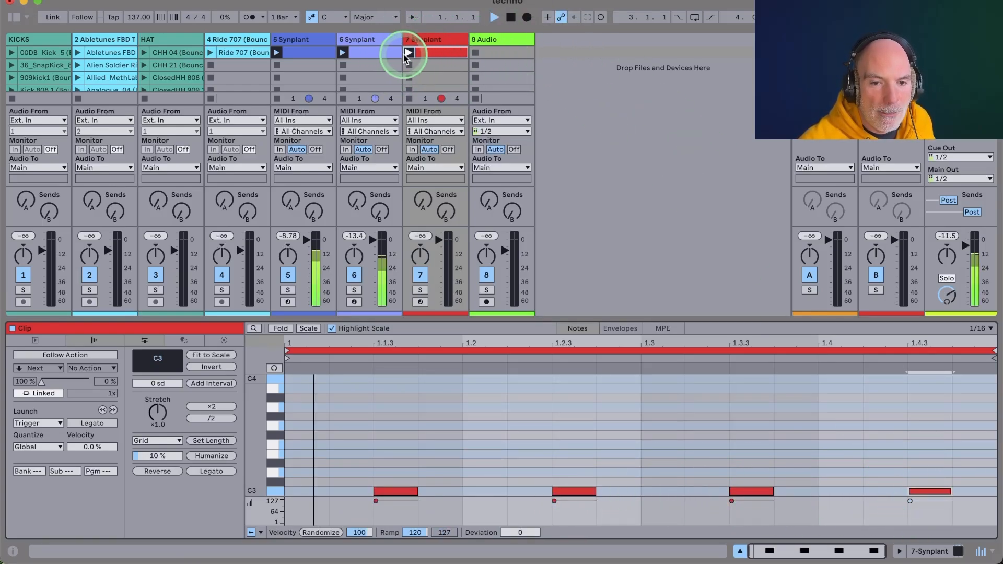
# Reopen track 7's Synplant at the sample-matching view, and start generating patches from the Ride 707 sample
pyautogui.click(925, 551)
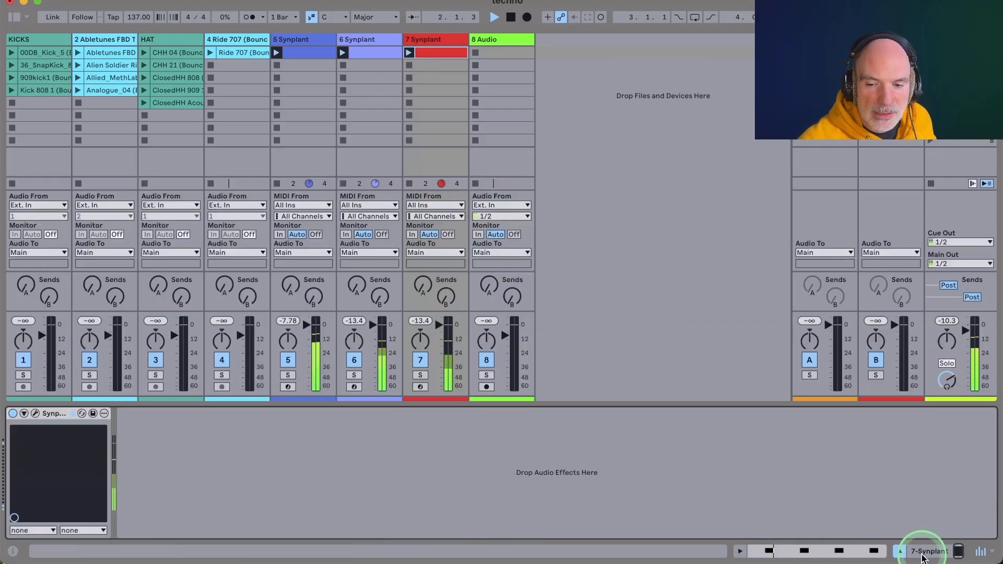
pyautogui.click(35, 413)
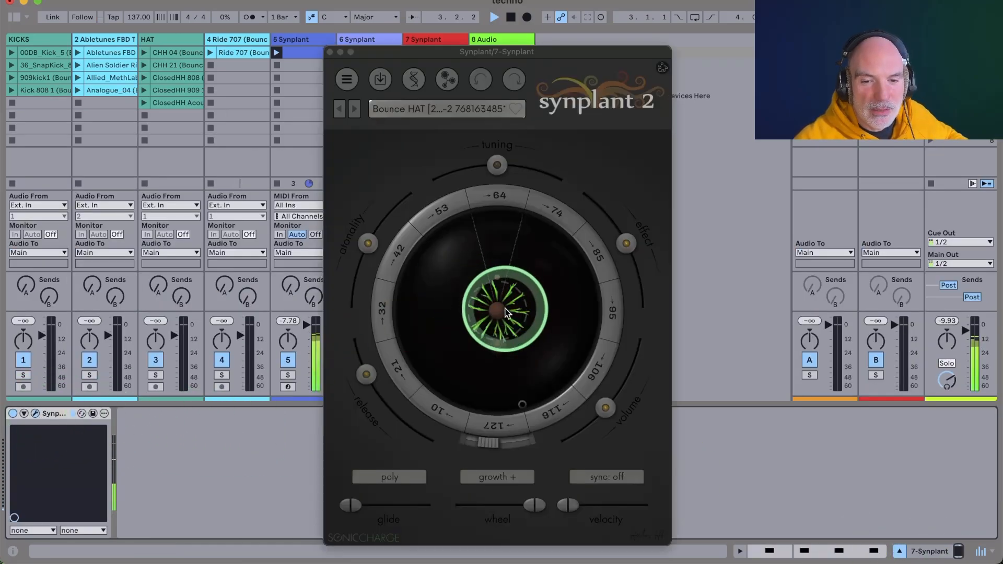
pyautogui.click(413, 79)
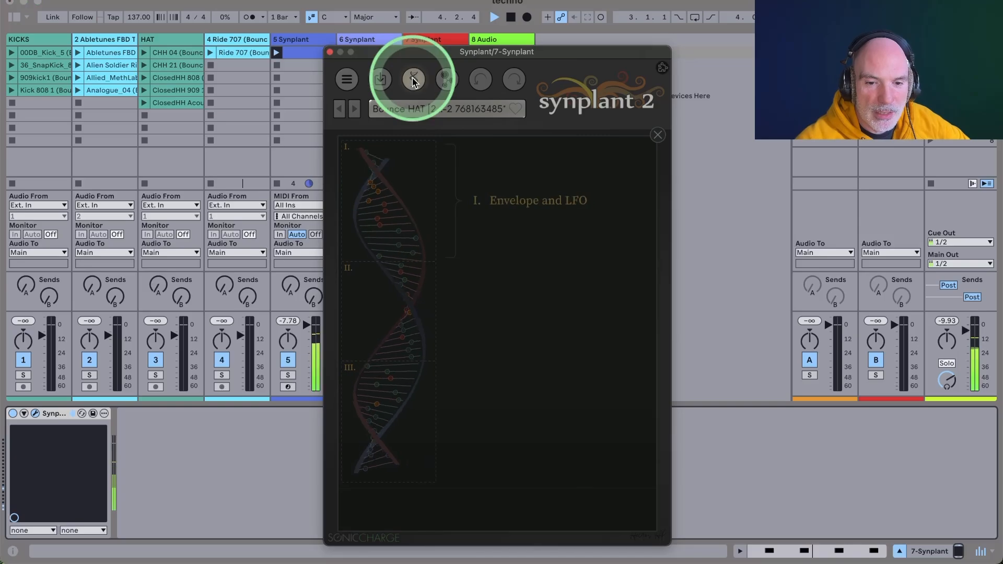
pyautogui.click(448, 79)
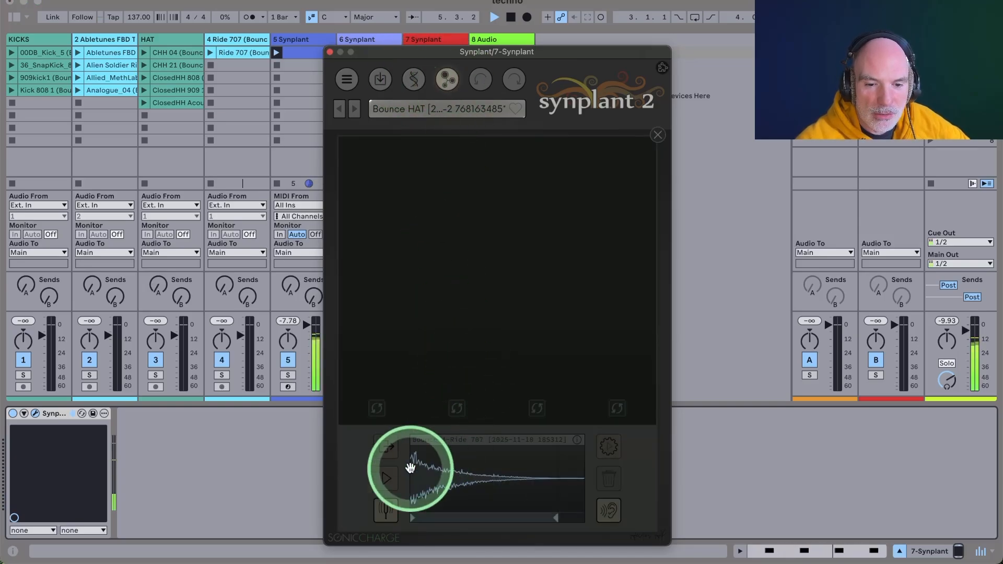
pyautogui.click(608, 450)
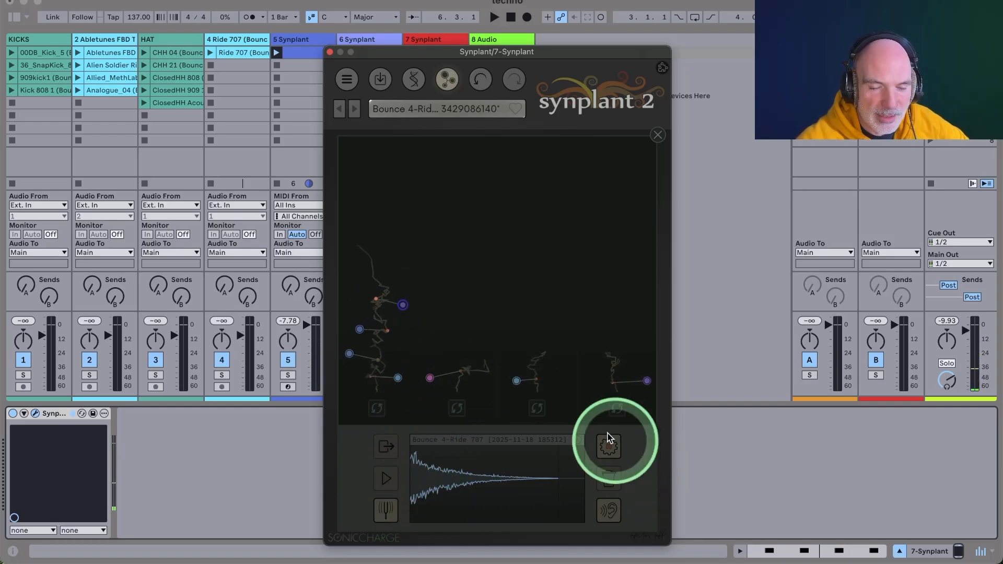
# Audition the ride patches generated on the first three strands, and select a newer candidate on the first strand
pyautogui.click(431, 379)
pyautogui.click(516, 382)
pyautogui.click(562, 356)
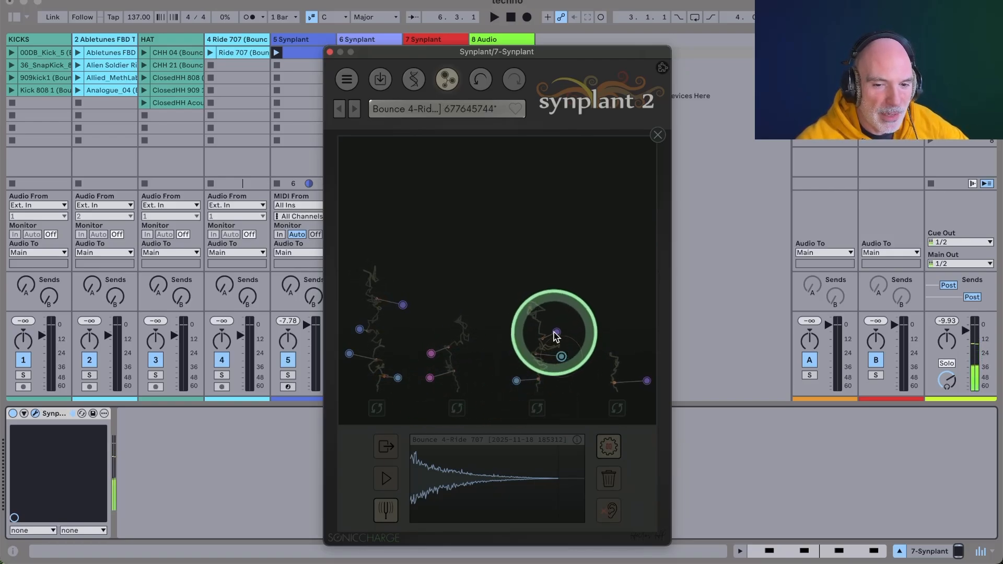
pyautogui.click(431, 353)
pyautogui.click(566, 308)
pyautogui.click(437, 316)
pyautogui.click(403, 307)
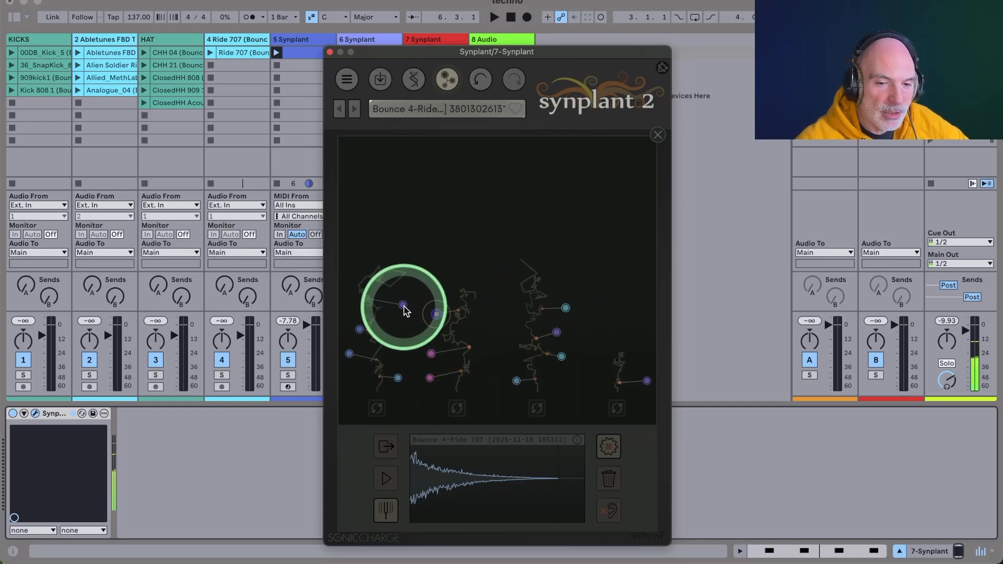
pyautogui.click(361, 330)
pyautogui.moveTo(347, 357); pyautogui.dragTo(410, 266)
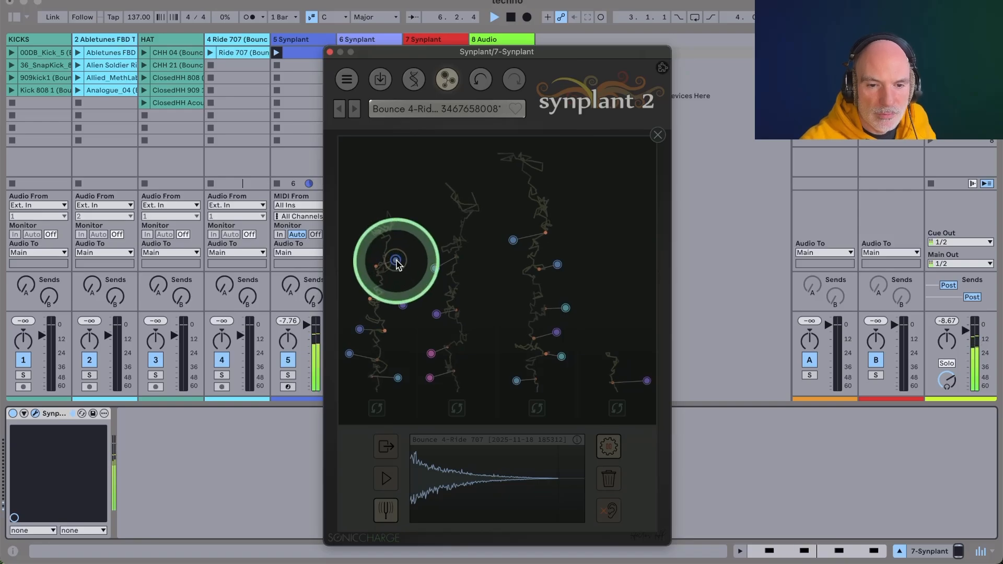
# Select the newest ride patch at the tip of the second strand, return to the plant view and raise its tuning slightly above centre
pyautogui.moveTo(398, 264); pyautogui.dragTo(428, 111)
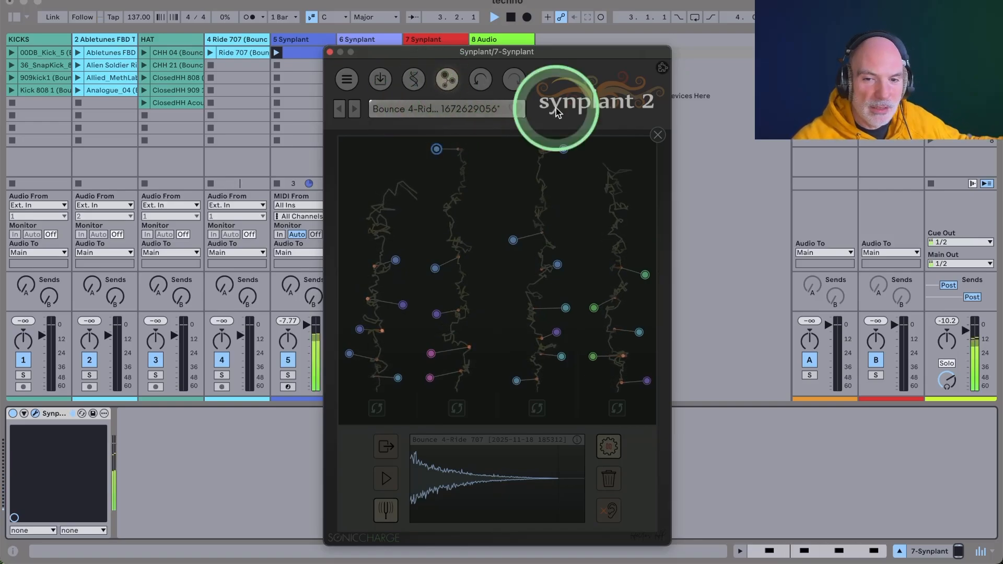
pyautogui.click(658, 136)
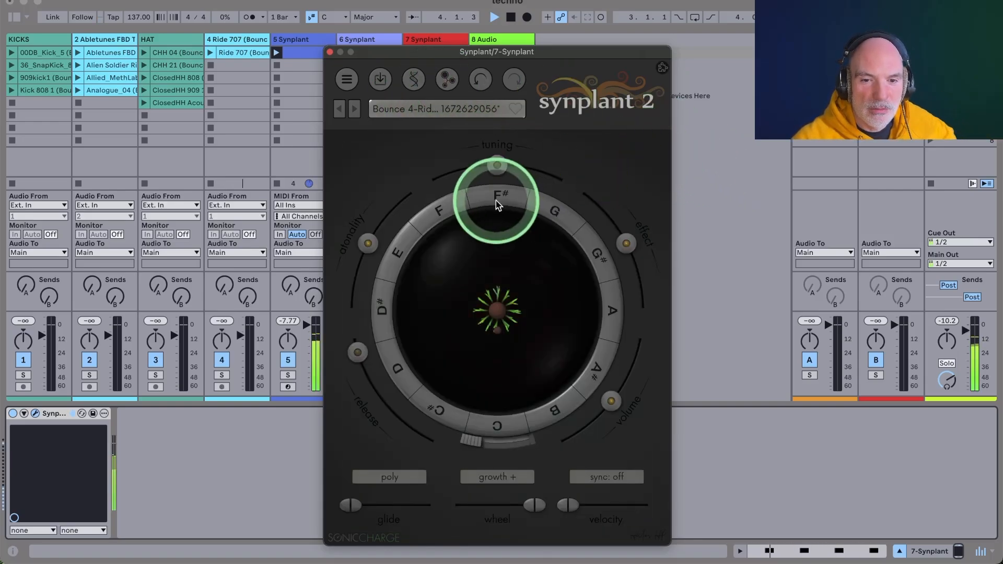
pyautogui.click(497, 167)
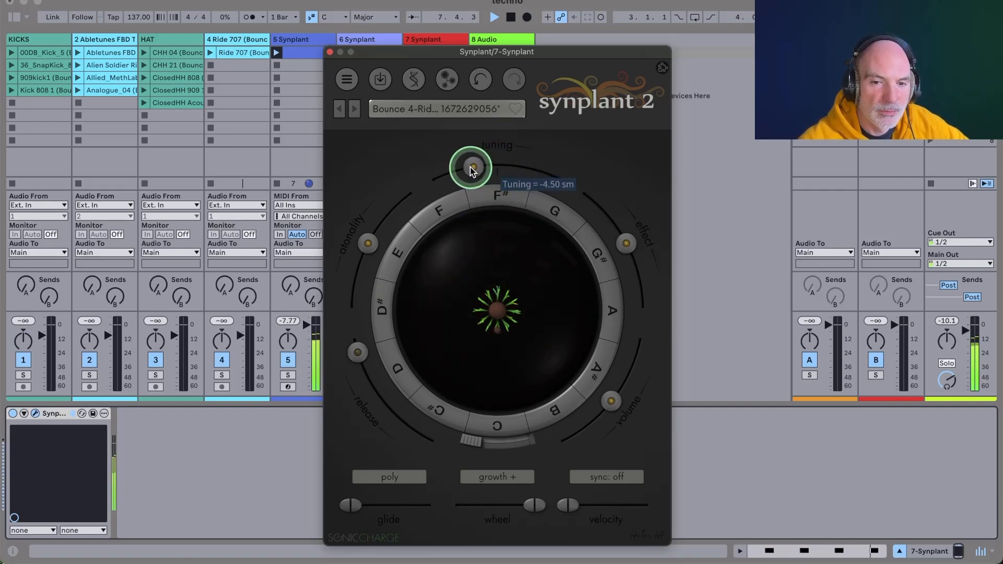
pyautogui.moveTo(416, 197); pyautogui.dragTo(435, 179)
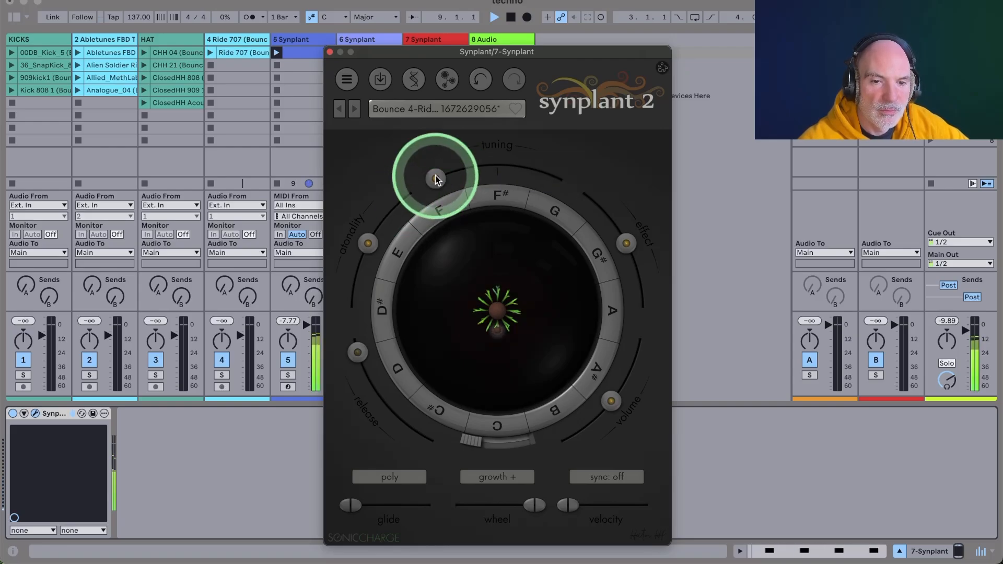
pyautogui.moveTo(572, 195); pyautogui.dragTo(525, 175)
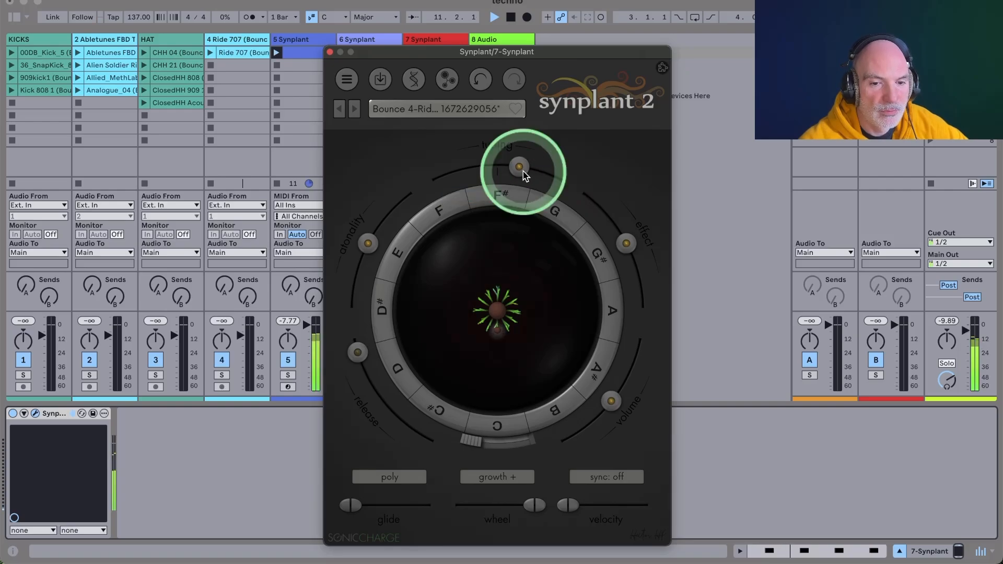
# Shape the ride by raising atonality above 50% and fine-tuning the release and effect amounts
pyautogui.moveTo(355, 356)
pyautogui.moveTo(356, 356); pyautogui.dragTo(364, 385)
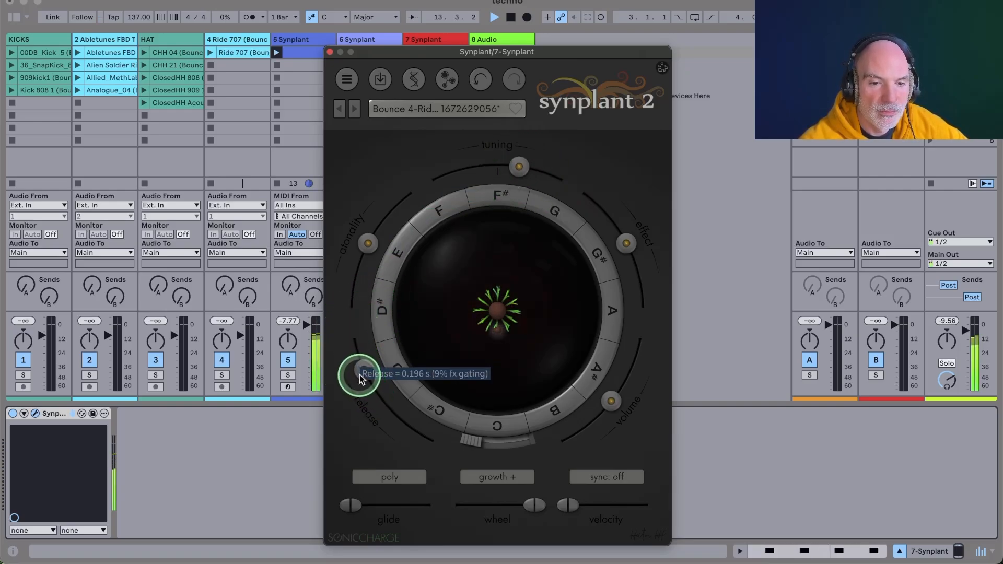
pyautogui.moveTo(356, 366); pyautogui.dragTo(356, 366)
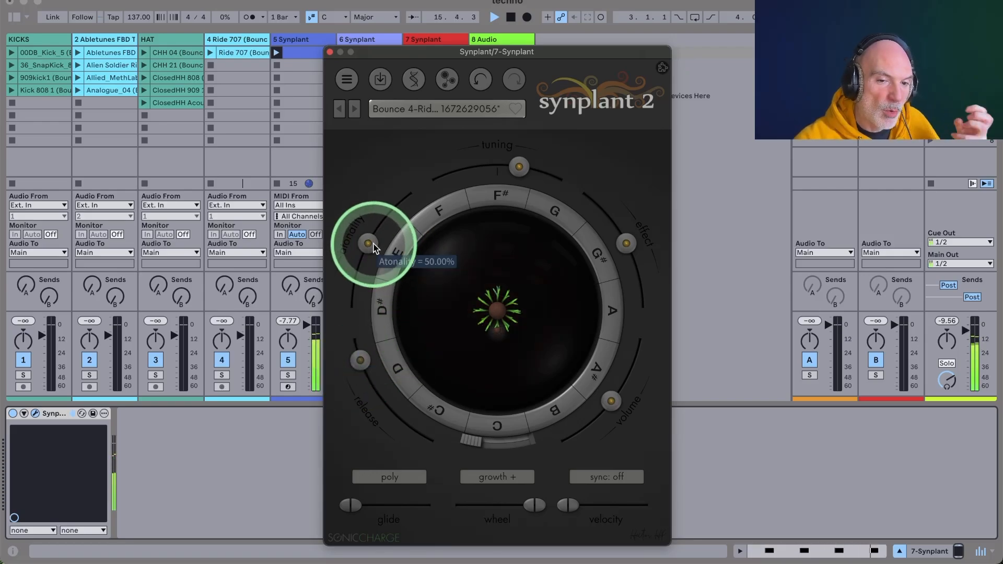
pyautogui.moveTo(374, 248); pyautogui.dragTo(399, 218)
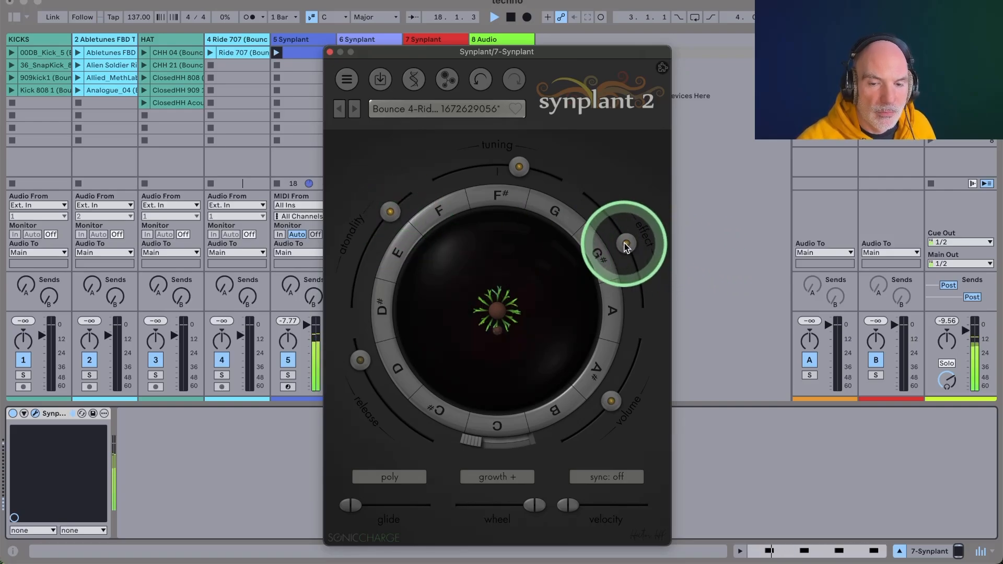
pyautogui.moveTo(627, 246); pyautogui.dragTo(626, 247)
pyautogui.moveTo(645, 304); pyautogui.dragTo(646, 301)
pyautogui.moveTo(609, 202); pyautogui.dragTo(629, 234)
pyautogui.moveTo(363, 372); pyautogui.dragTo(363, 377)
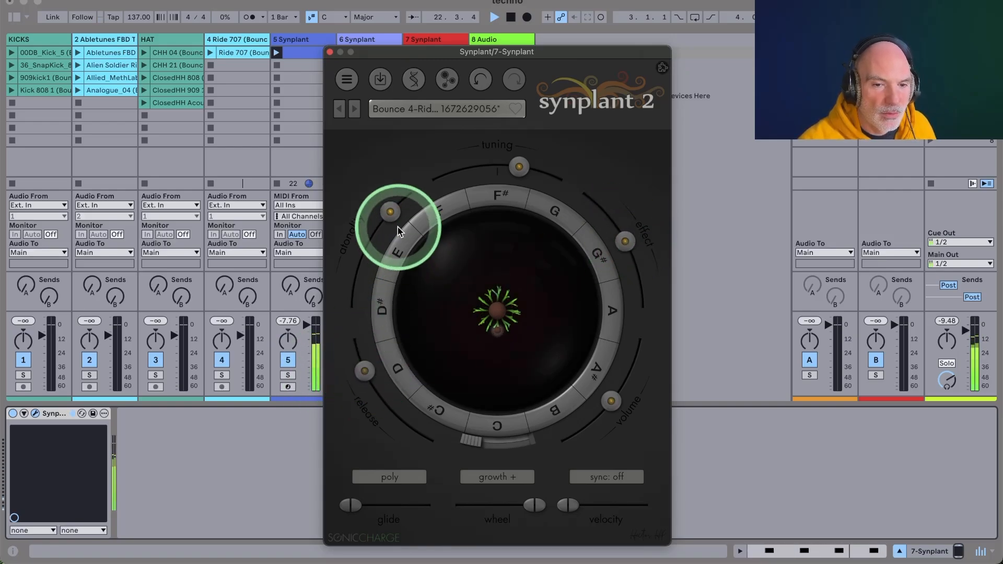
# Grow the F# branch nearly to the rim while the loop plays, and pull it back to a short growth
pyautogui.moveTo(504, 322); pyautogui.dragTo(502, 277)
pyautogui.press('space')
pyautogui.click(500, 274)
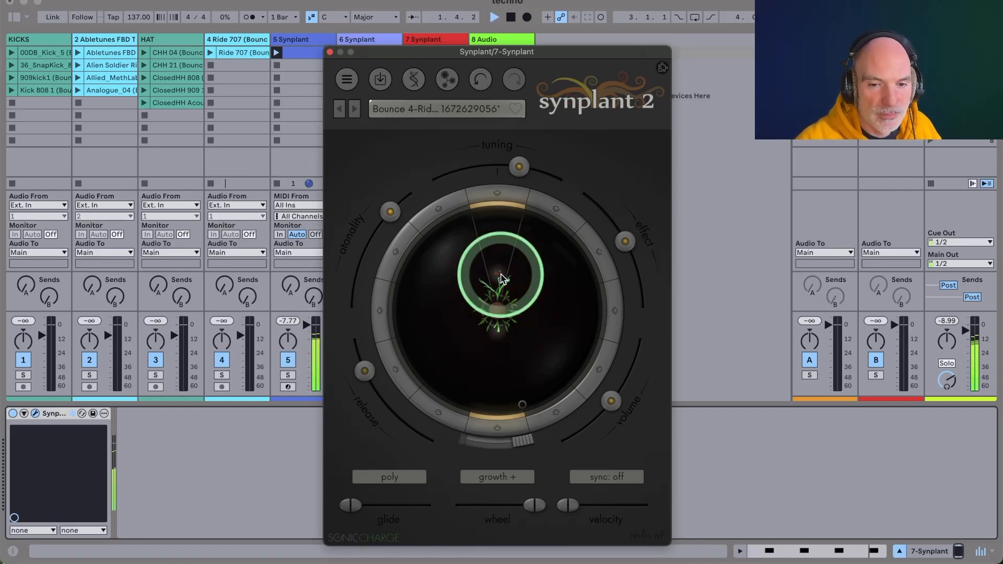
pyautogui.moveTo(501, 277); pyautogui.dragTo(498, 228)
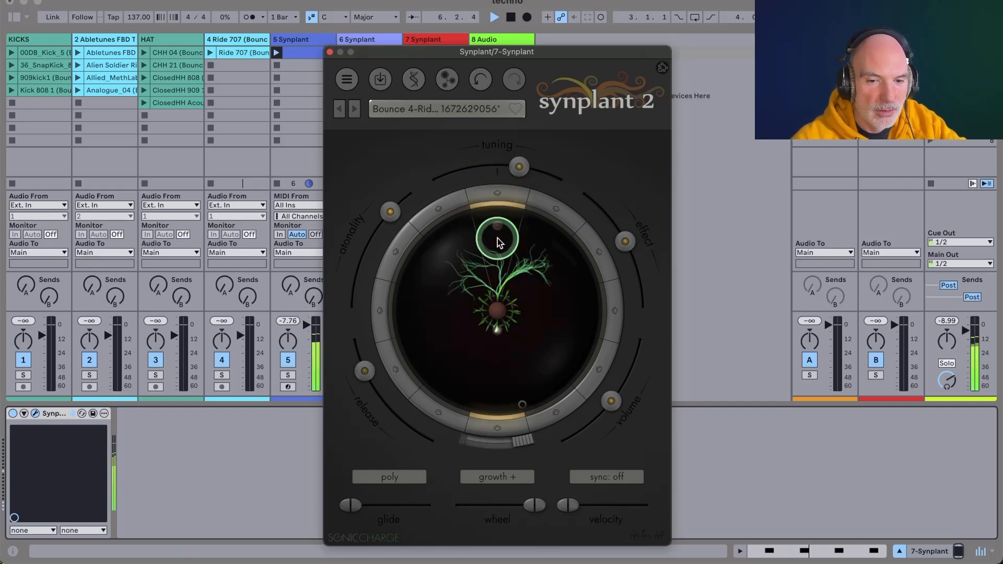
pyautogui.moveTo(498, 274); pyautogui.dragTo(600, 312)
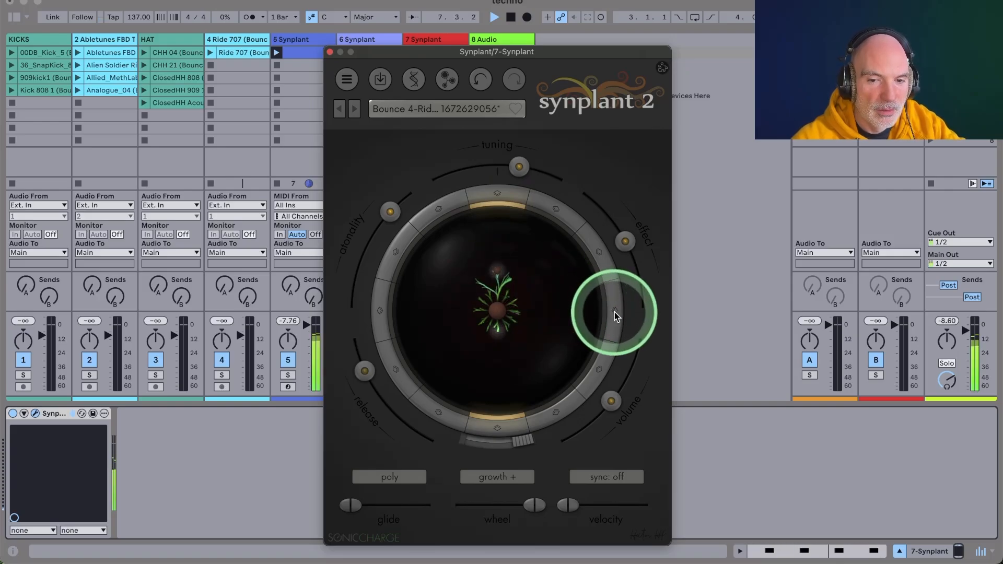
# Activate the A and D# sectors and grow both branches slightly outward with playback stopped
pyautogui.click(615, 312)
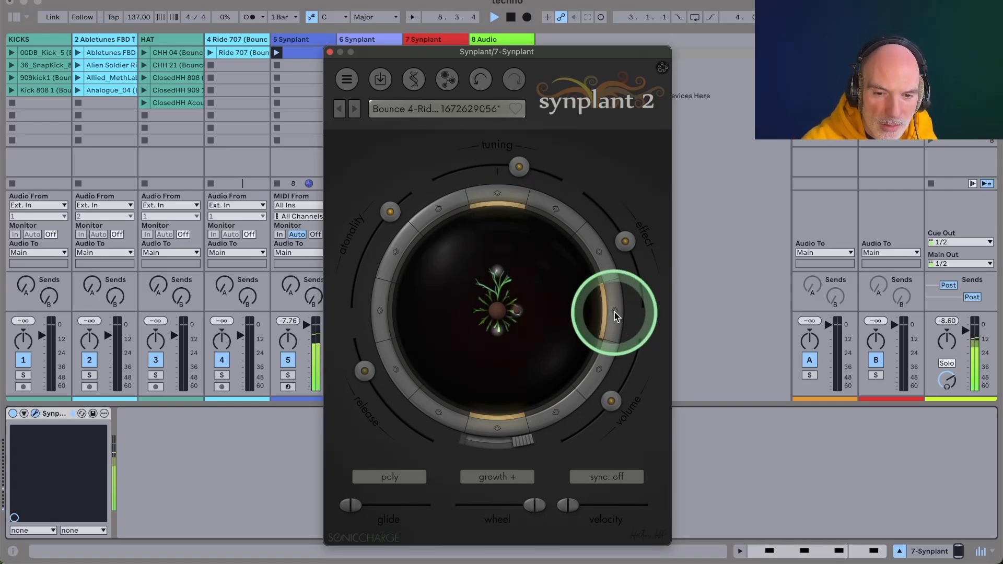
pyautogui.press('space')
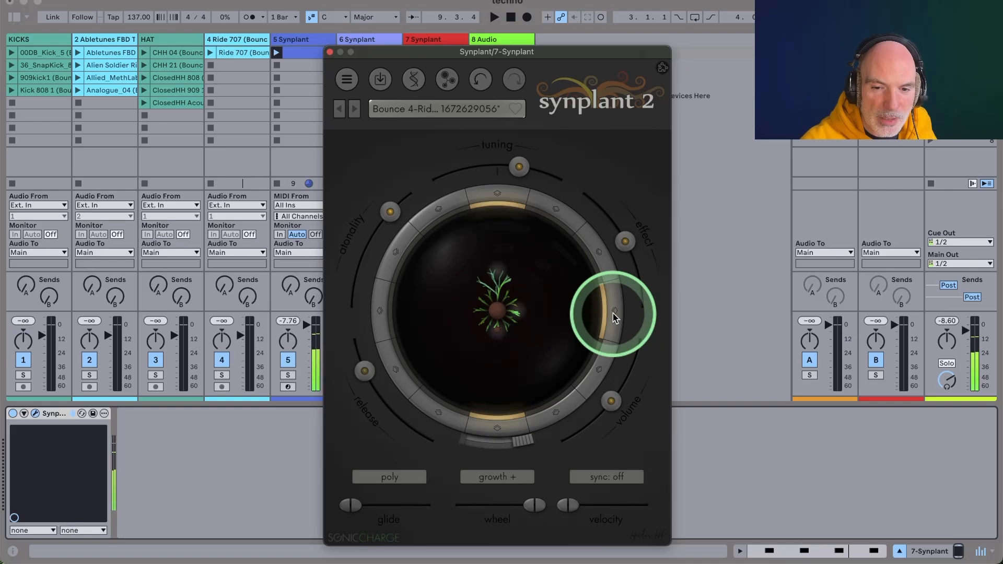
pyautogui.click(377, 315)
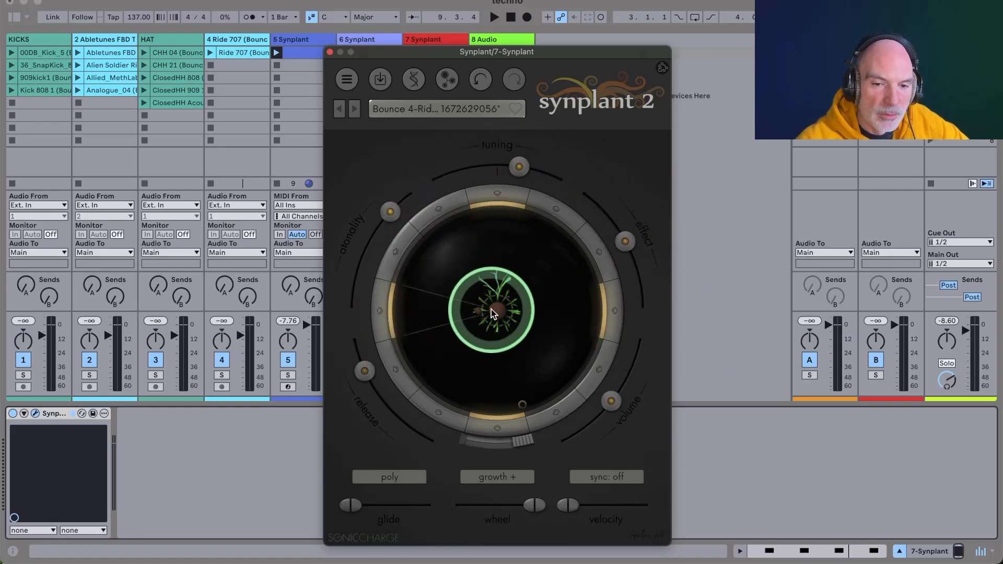
pyautogui.click(519, 312)
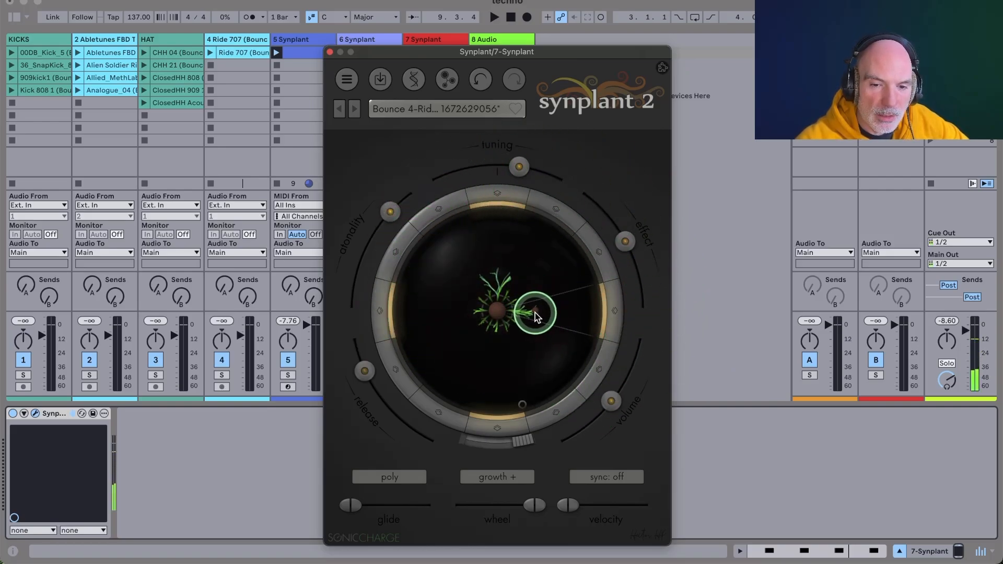
pyautogui.click(466, 309)
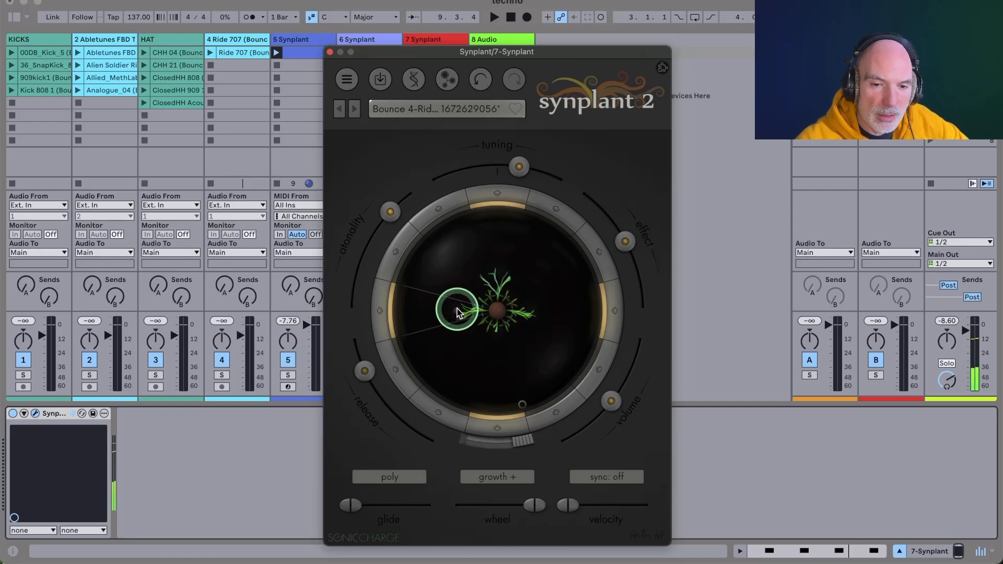
# Raise the adj_pan gene in the genome's Filter and effects section and return to the plant view
pyautogui.click(443, 86)
pyautogui.click(414, 81)
pyautogui.click(418, 436)
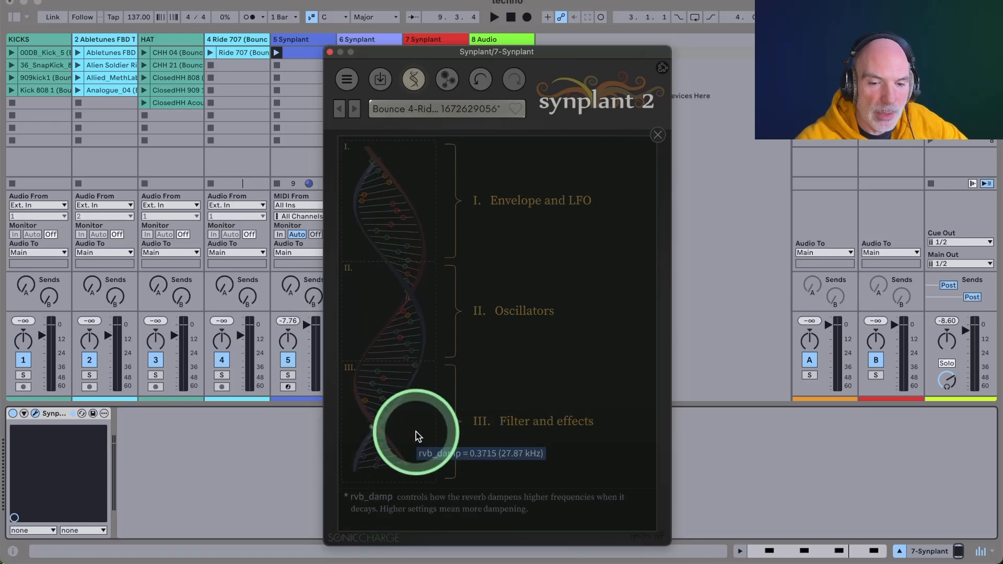
pyautogui.click(435, 439)
pyautogui.moveTo(353, 377); pyautogui.dragTo(601, 462)
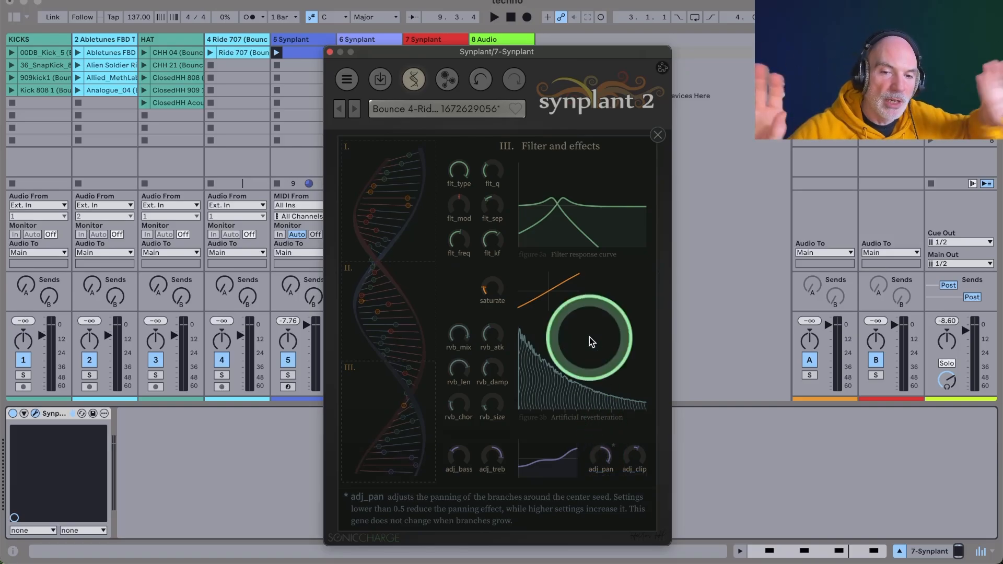
pyautogui.click(658, 137)
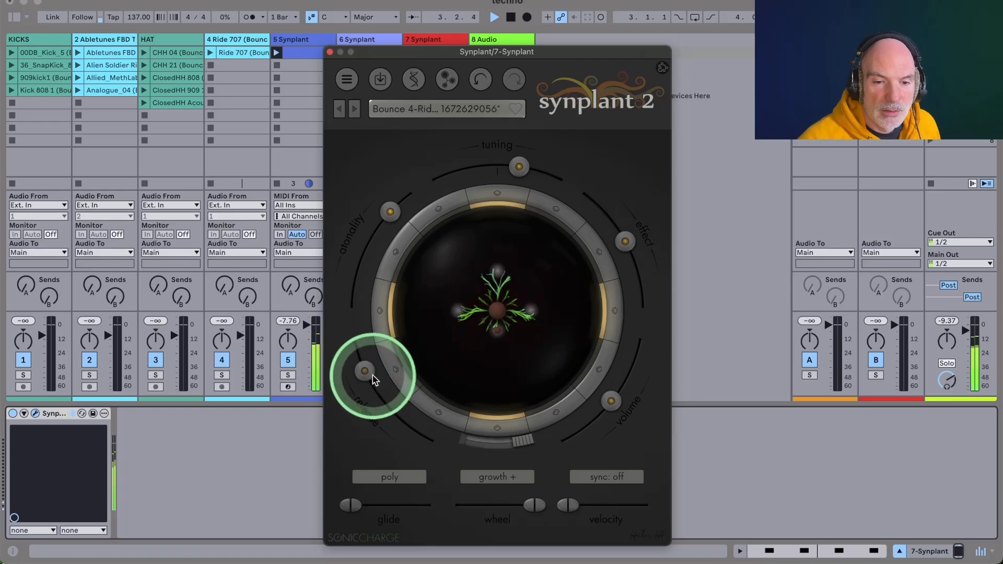
# Move the ride's release back near its starting position, close the Synplant window and set track 7's volume to -5.4 dB
pyautogui.moveTo(365, 374)
pyautogui.moveTo(364, 369); pyautogui.dragTo(358, 354)
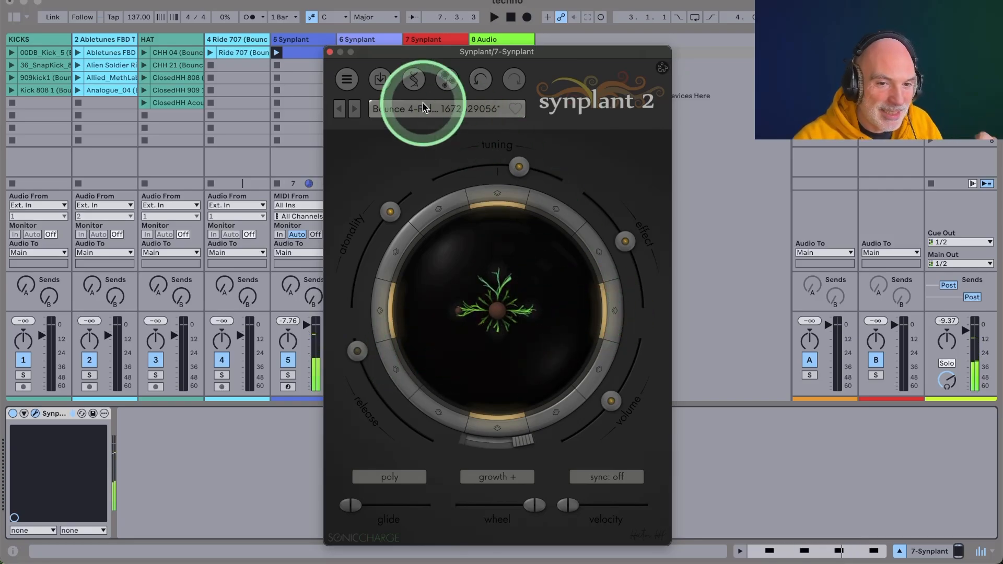
pyautogui.click(330, 52)
pyautogui.click(438, 328)
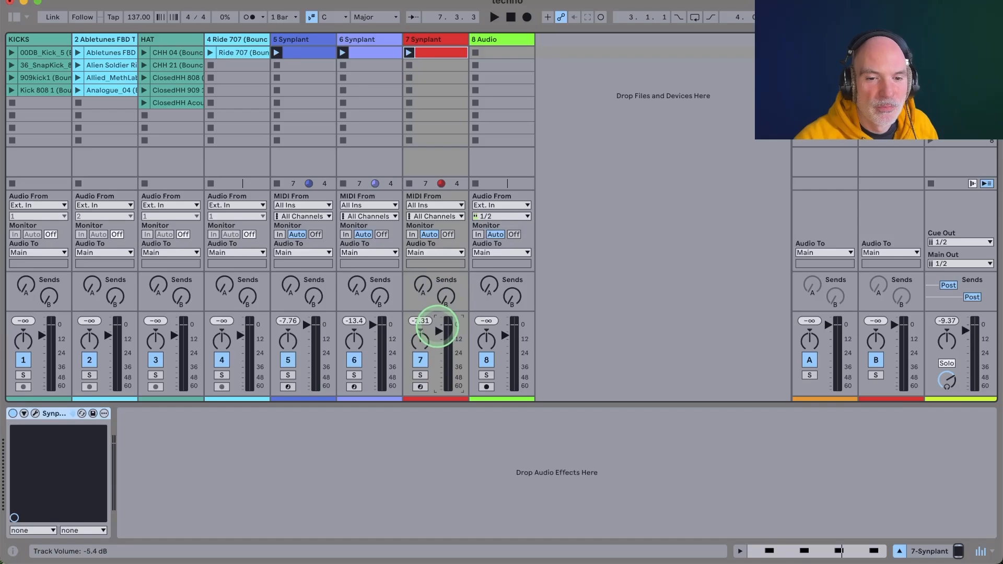
# Insert a new MIDI track after track 7 and load Synplant from the Favorites collection onto it
pyautogui.rightClick(437, 40)
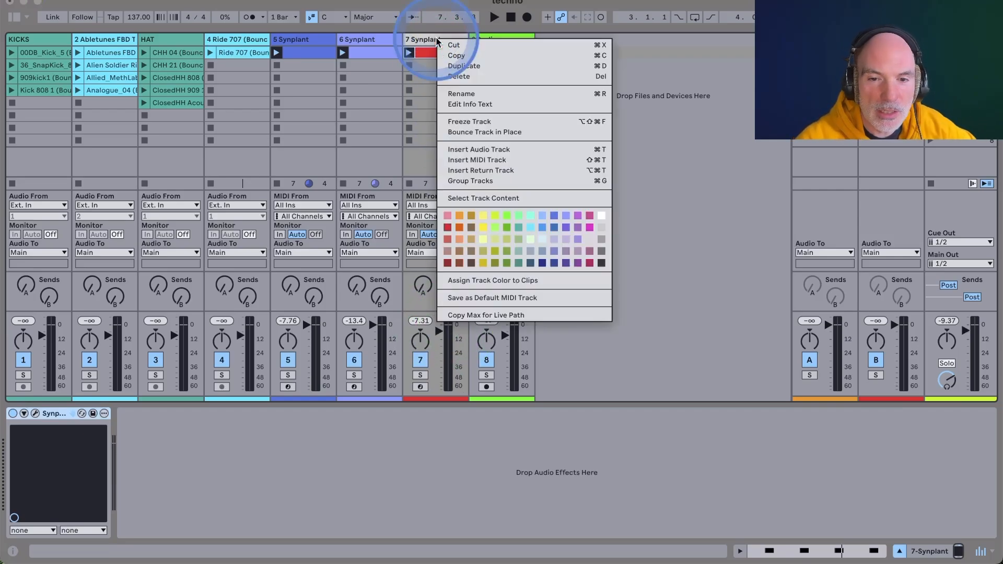
pyautogui.click(501, 162)
pyautogui.click(490, 40)
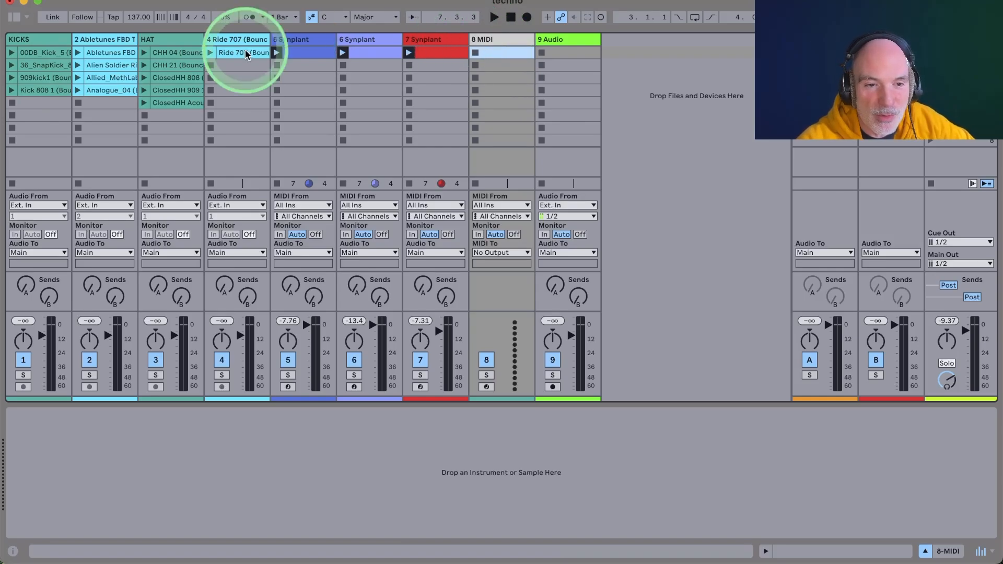
pyautogui.click(13, 18)
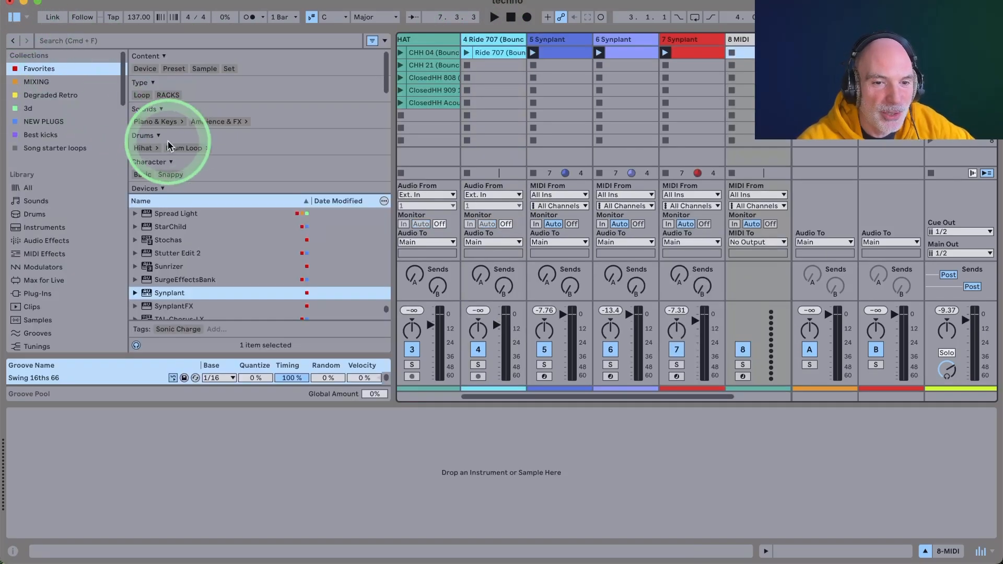
pyautogui.moveTo(170, 299); pyautogui.dragTo(741, 82)
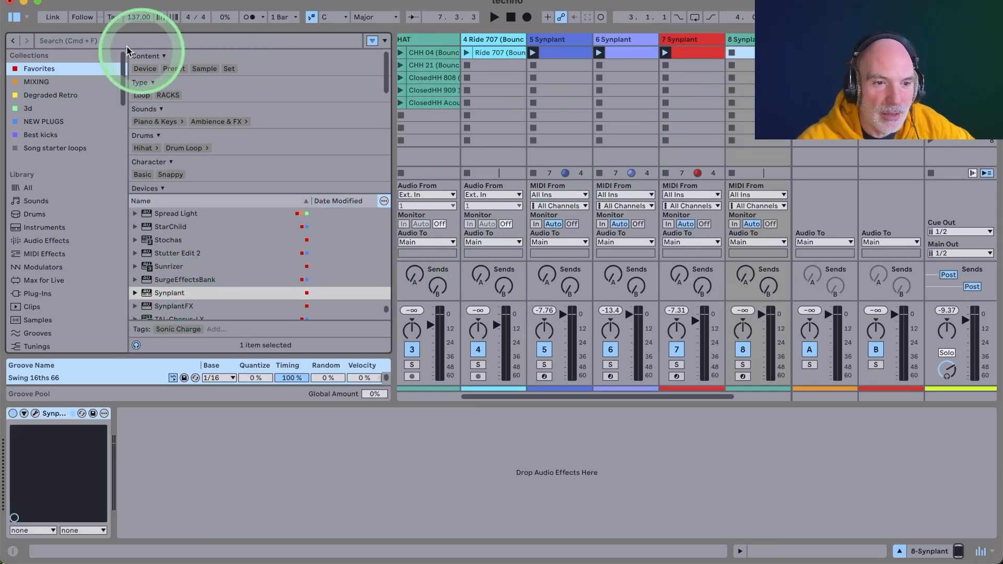
pyautogui.click(15, 18)
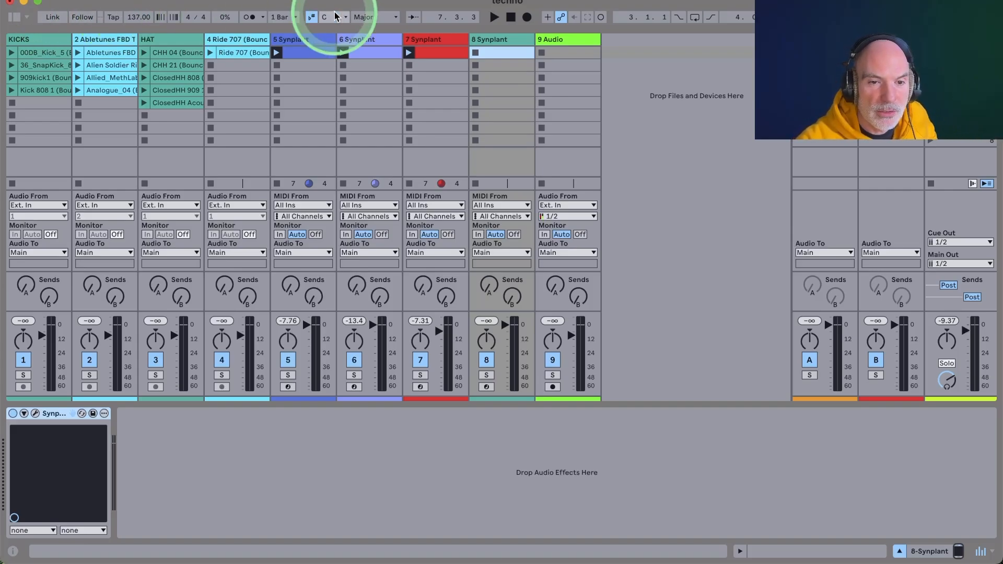
# Open Synplant on track 8, audition the Allied_MethLab clip on track 2 and load that sample as the source
pyautogui.click(497, 38)
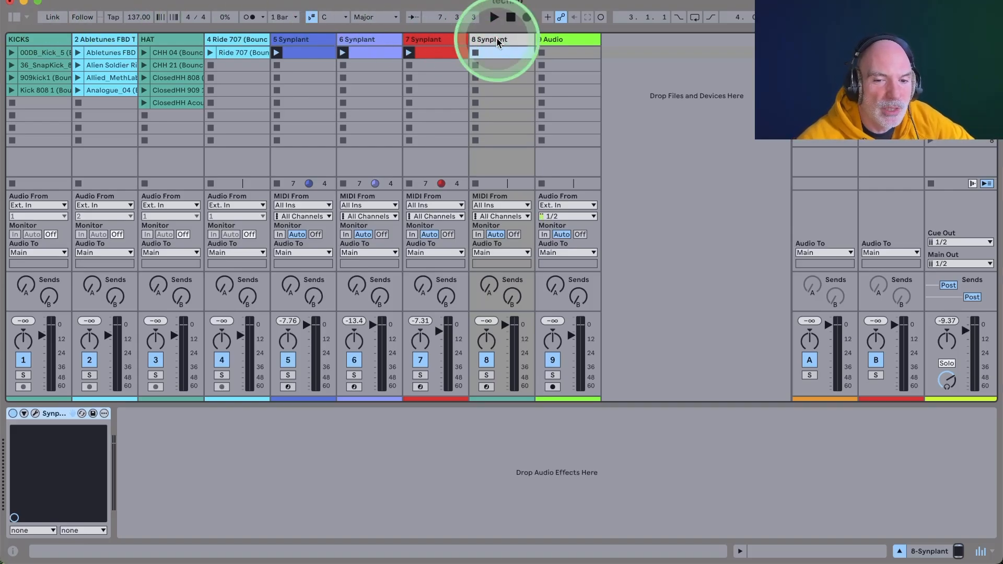
pyautogui.click(35, 413)
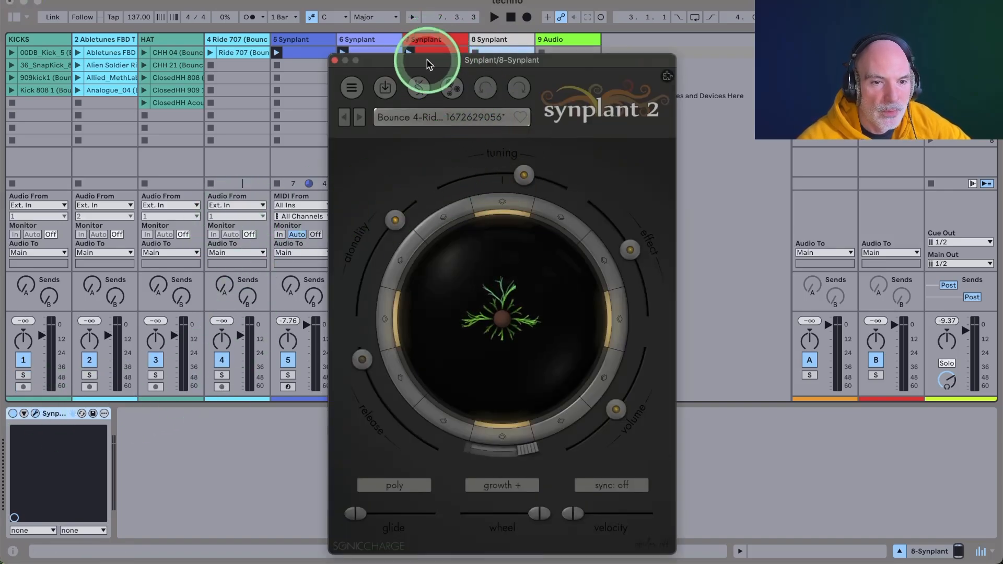
pyautogui.moveTo(427, 59); pyautogui.dragTo(380, 58)
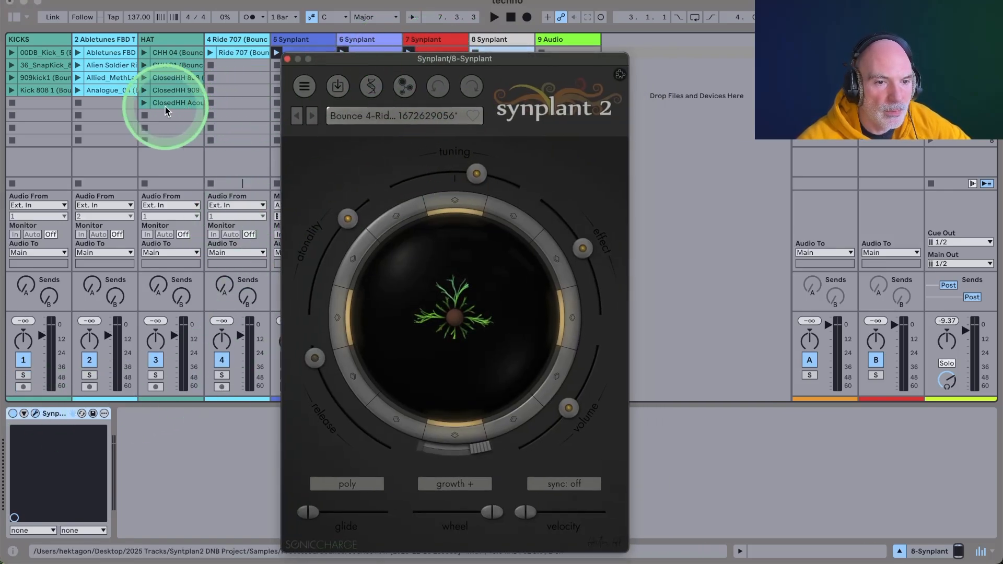
pyautogui.click(78, 77)
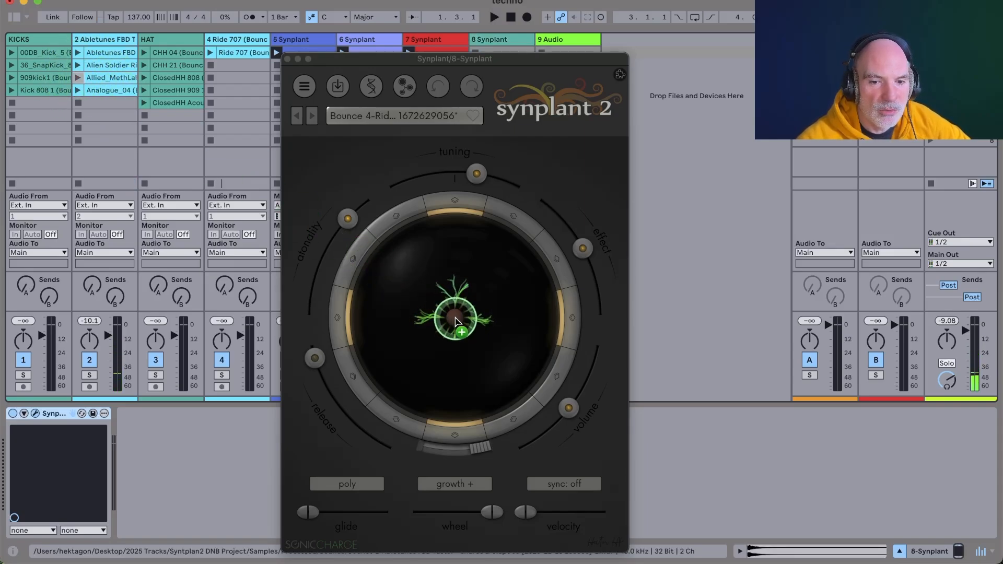
pyautogui.moveTo(452, 321); pyautogui.dragTo(459, 324)
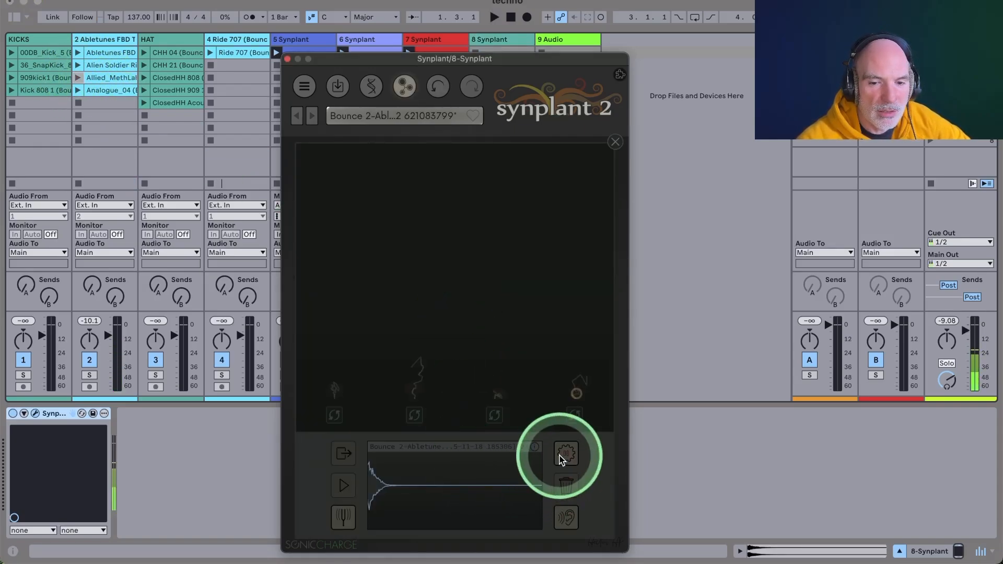
# Audition the patches generated from the track 2 sample, keep a candidate on the third strand and close Synplant
pyautogui.moveTo(526, 392); pyautogui.dragTo(620, 113)
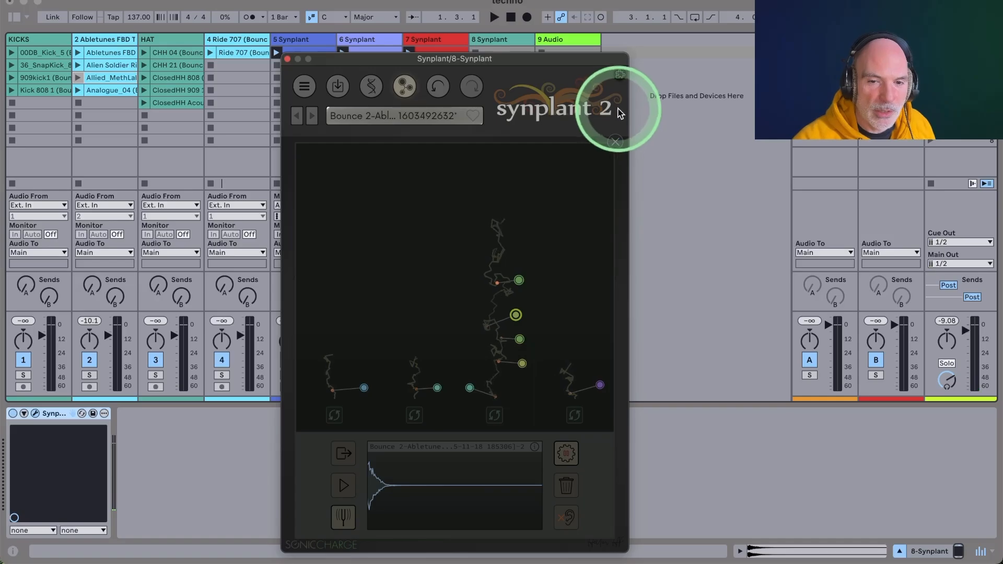
pyautogui.click(616, 144)
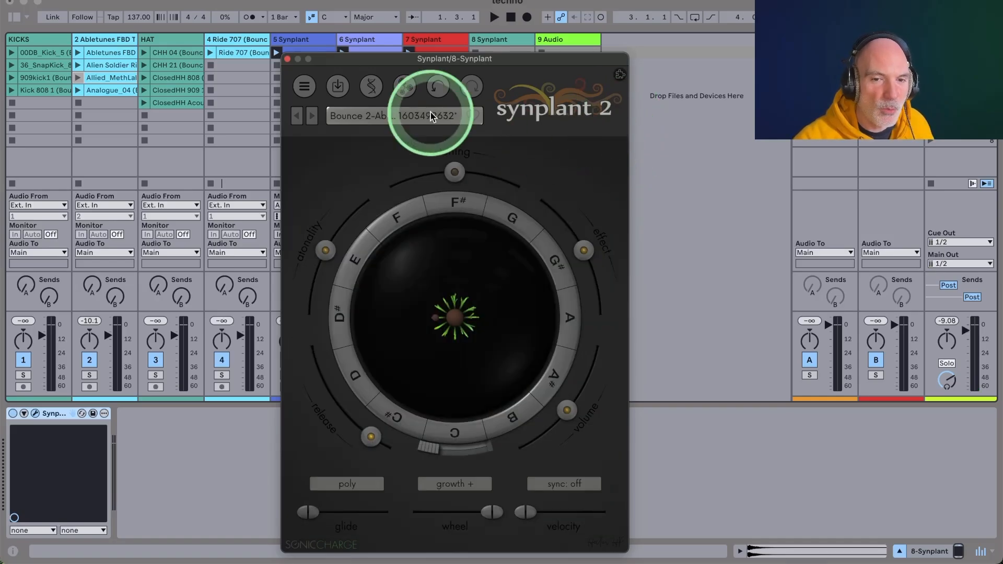
pyautogui.click(288, 59)
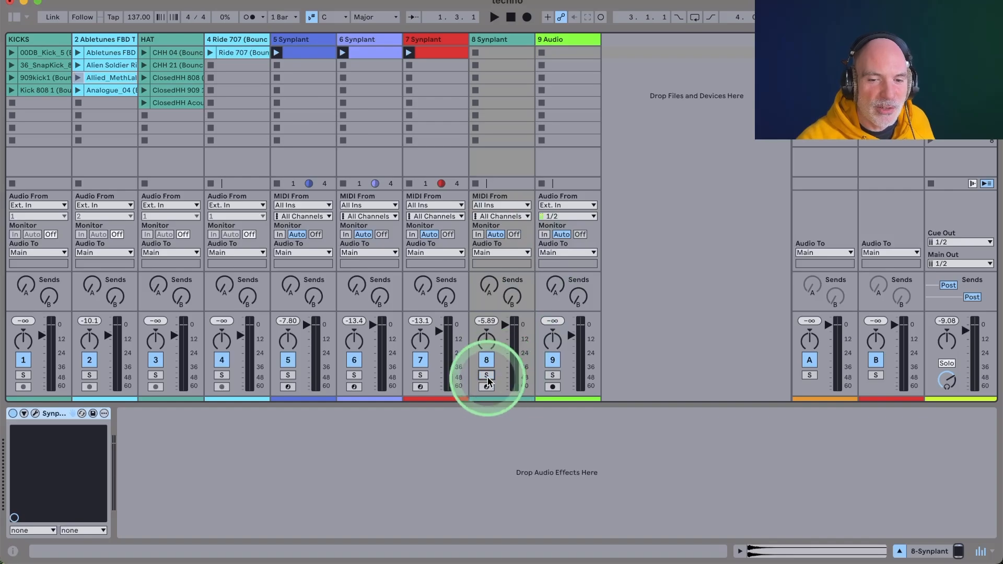
# Load the SQ Sequencer from the MIDI Effects library in front of Synplant on track 8 and hide the browser
pyautogui.click(9, 17)
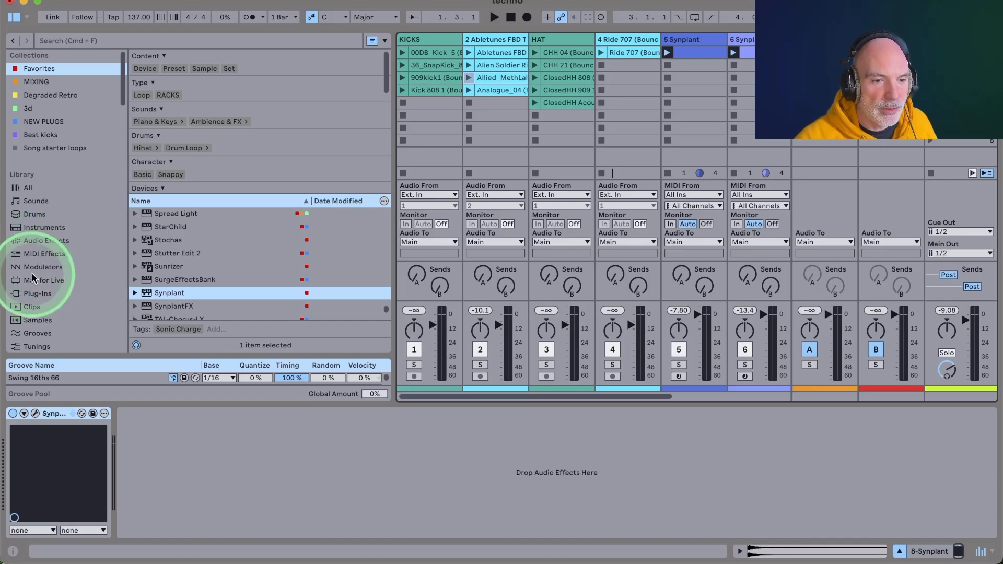
pyautogui.click(35, 253)
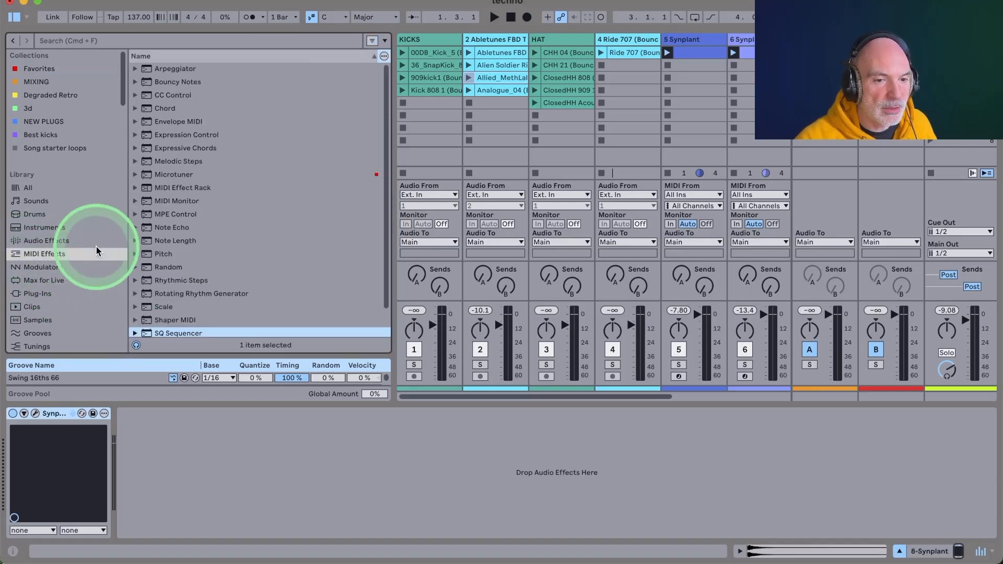
pyautogui.moveTo(175, 294)
pyautogui.mouseDown()
pyautogui.moveTo(20, 450)
pyautogui.moveTo(170, 418)
pyautogui.mouseUp()
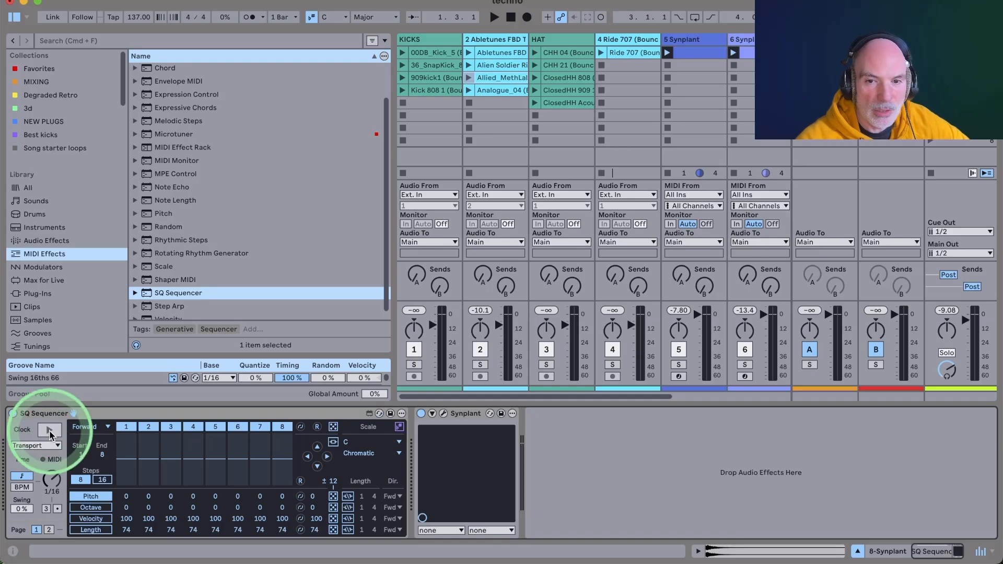
pyautogui.click(13, 18)
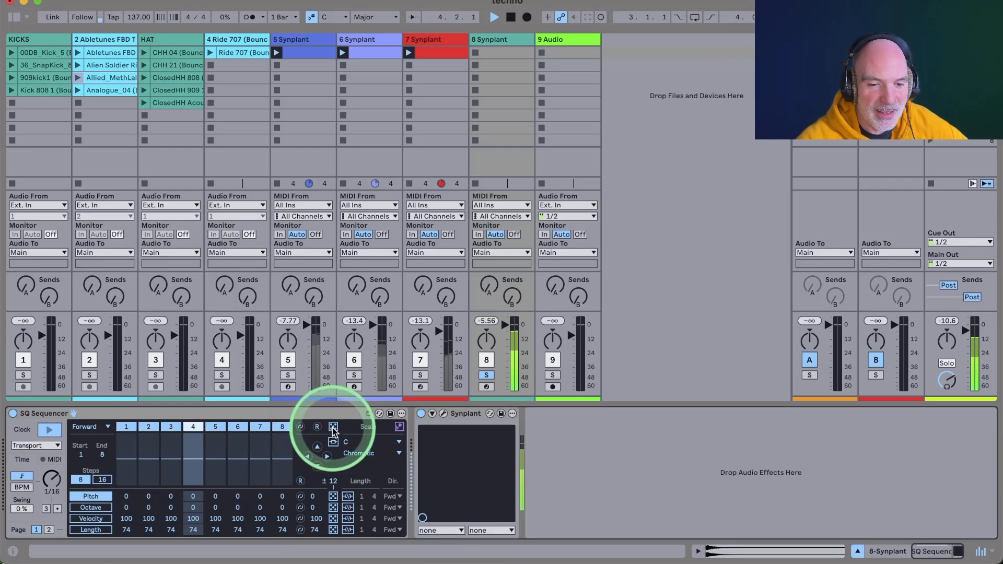
# Randomize the SQ Sequencer's pitch lane three times while track 8 plays soloed, keeping the third pattern
pyautogui.click(333, 497)
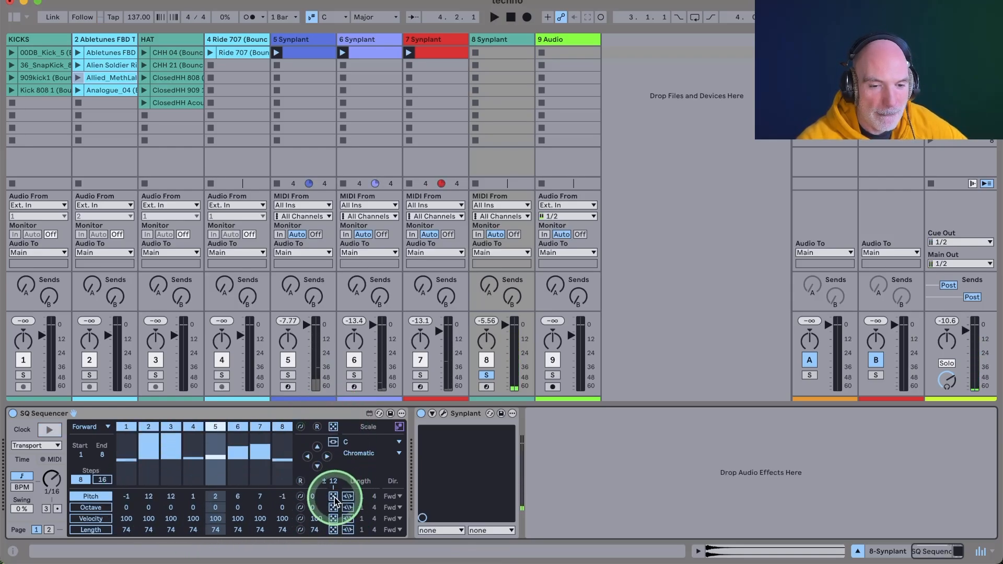
pyautogui.click(333, 497)
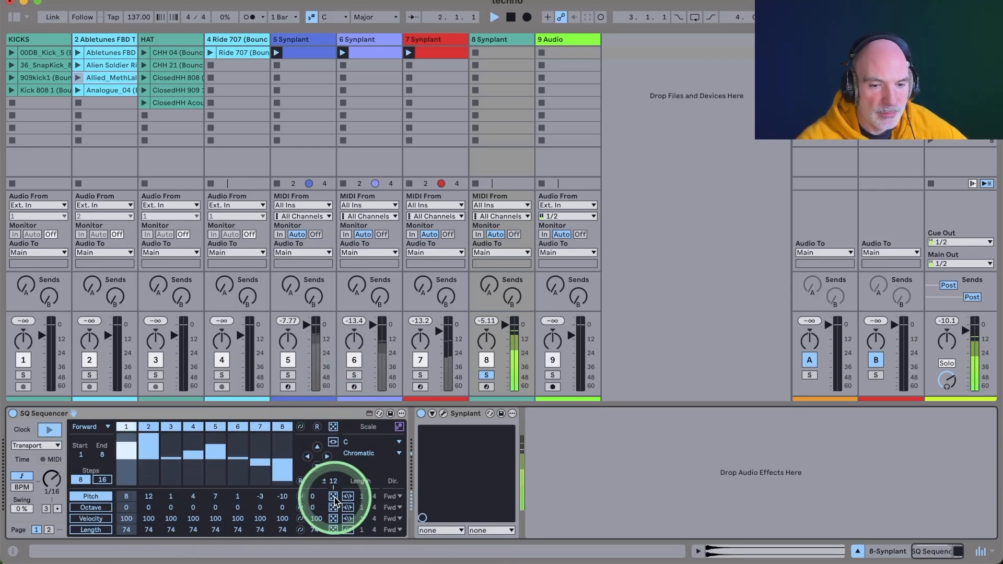
pyautogui.click(334, 497)
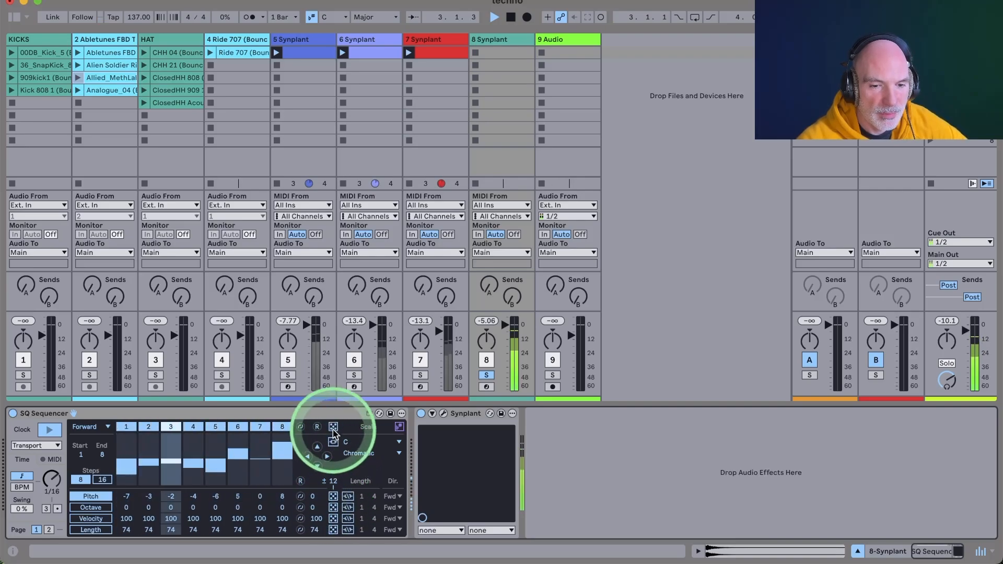
# Grow Synplant's branches on track 8, audition and randomize the C branch, and play the loop
pyautogui.click(444, 416)
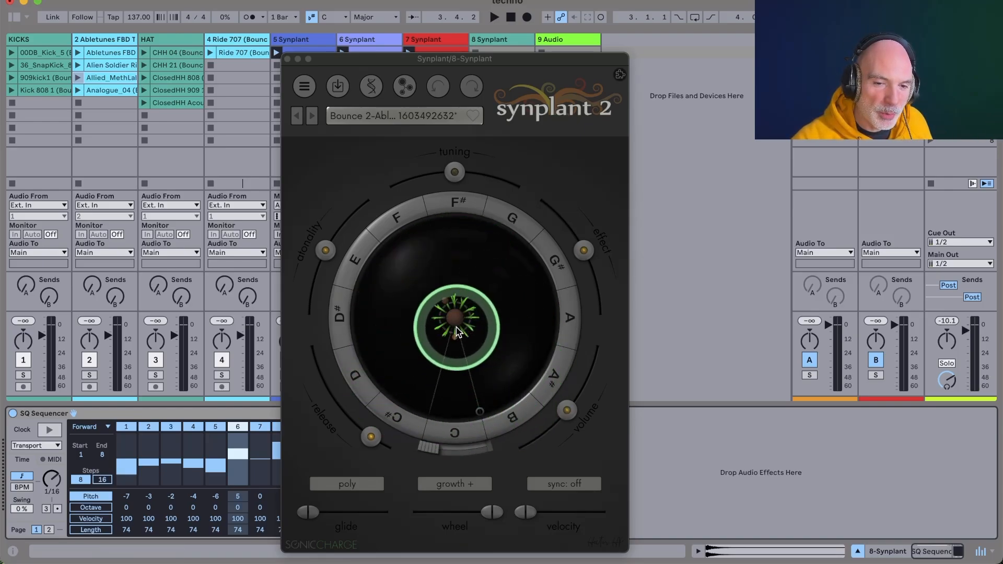
pyautogui.press('space')
pyautogui.moveTo(464, 331); pyautogui.dragTo(487, 380)
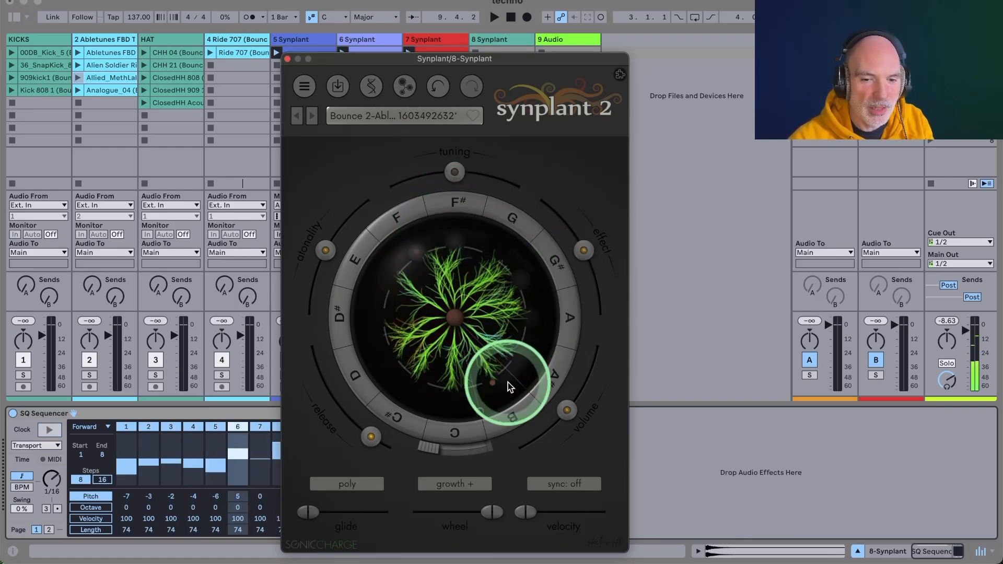
pyautogui.click(457, 435)
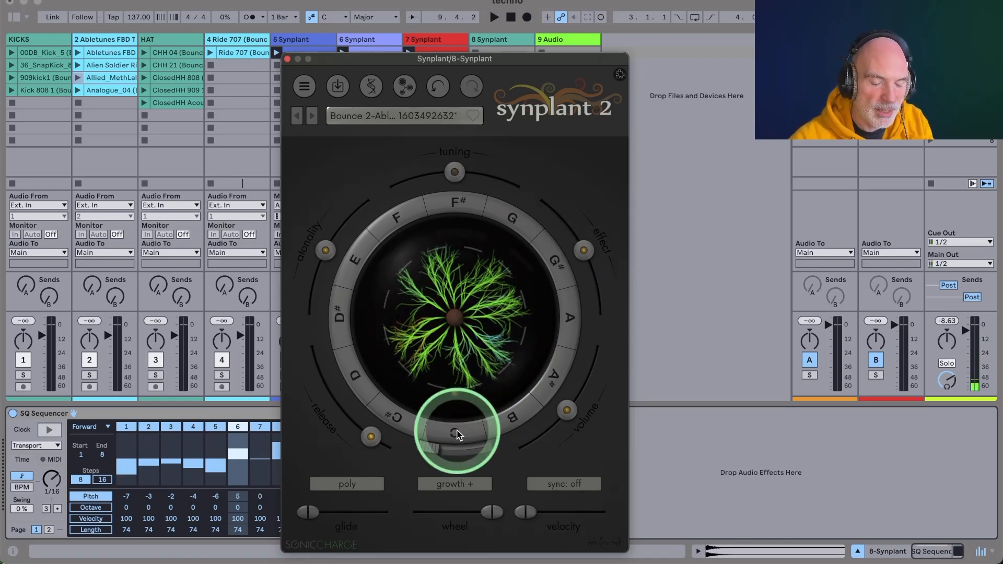
pyautogui.keyDown('super'); pyautogui.click(461, 436); pyautogui.keyUp('super')
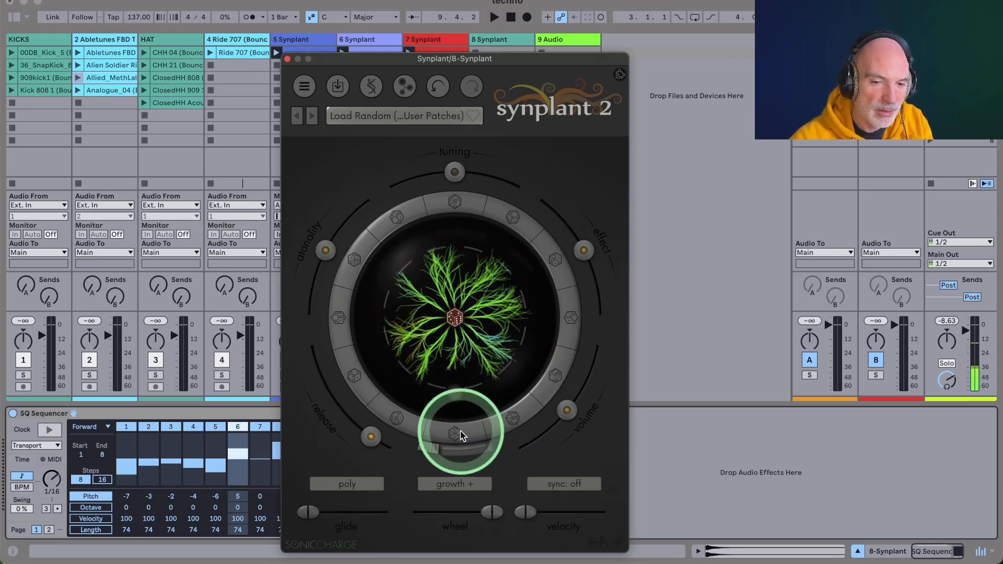
pyautogui.keyDown('super'); pyautogui.click(461, 435); pyautogui.keyUp('super')
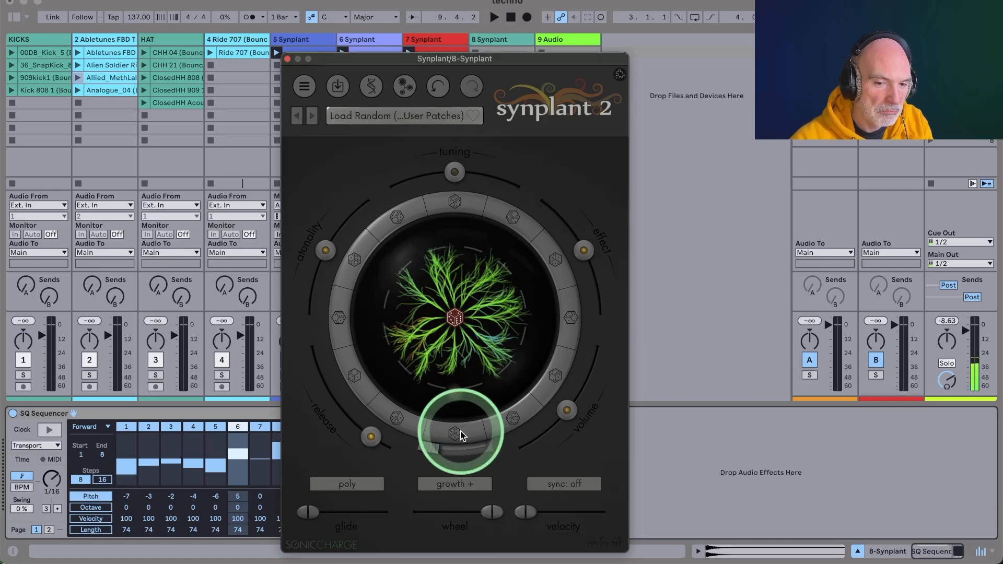
pyautogui.press('space')
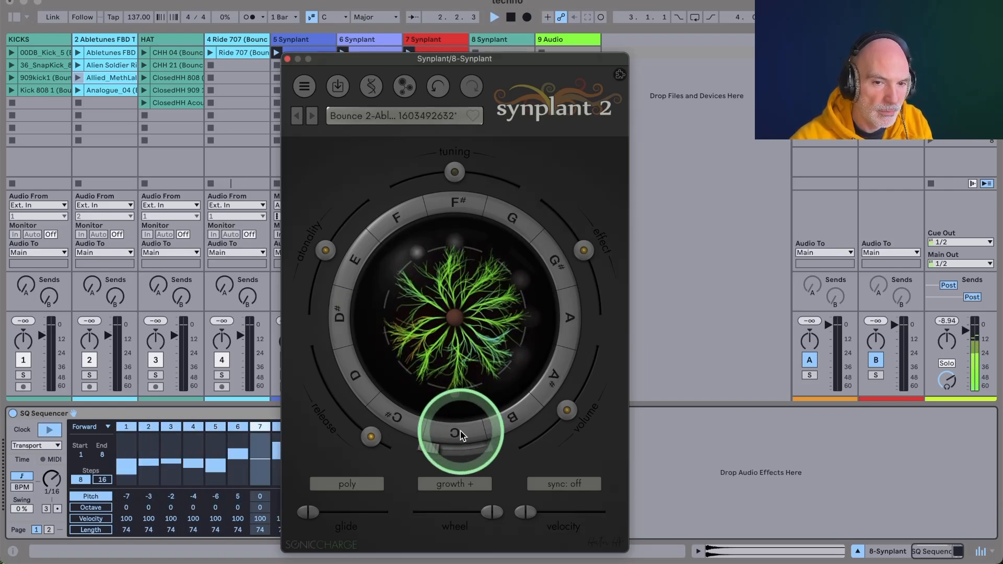
# Close Synplant, unsolo track 8 and set the SQ Sequencer's swing to 39%
pyautogui.click(287, 59)
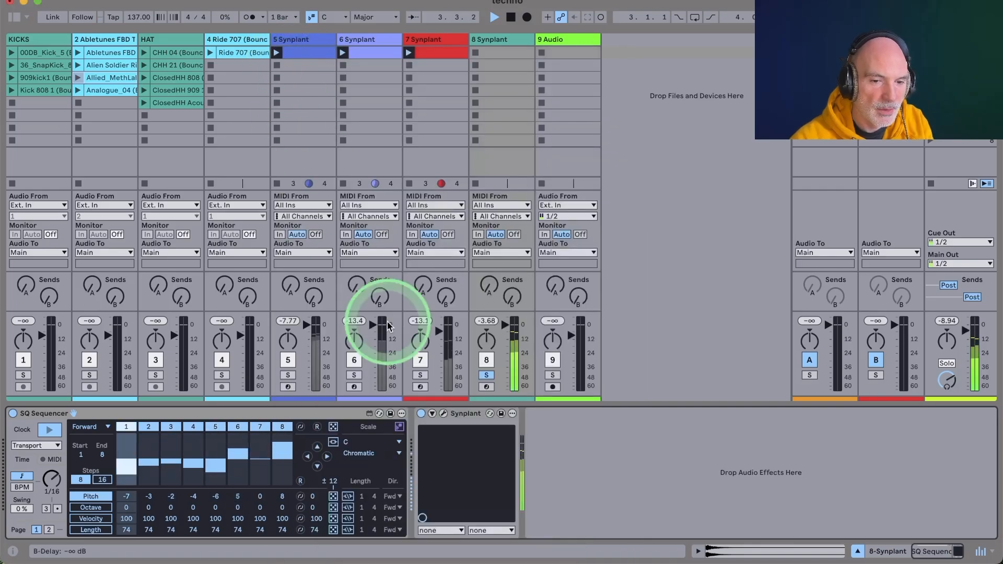
pyautogui.click(489, 375)
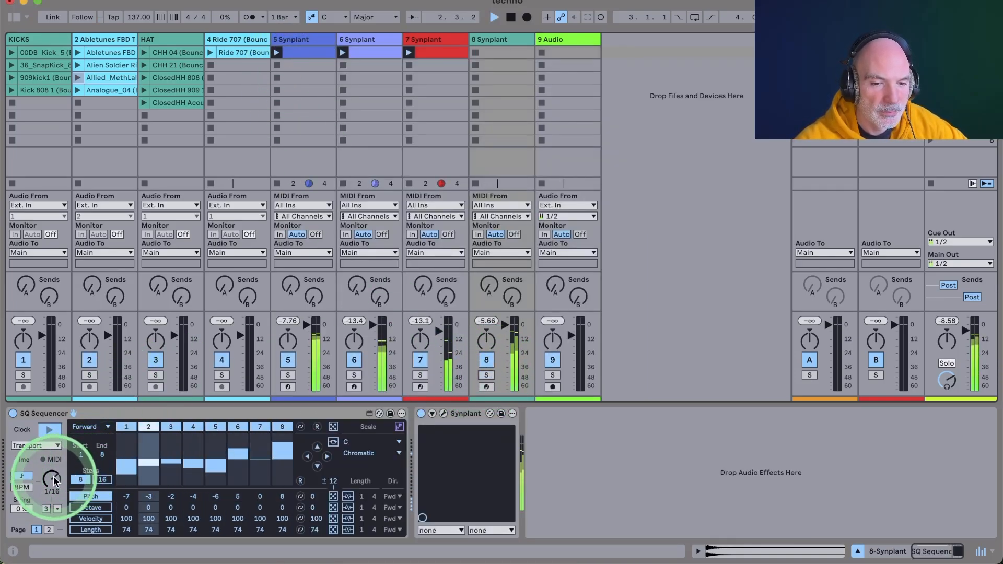
pyautogui.press('space')
pyautogui.moveTo(13, 510); pyautogui.dragTo(11, 482)
pyautogui.press('space')
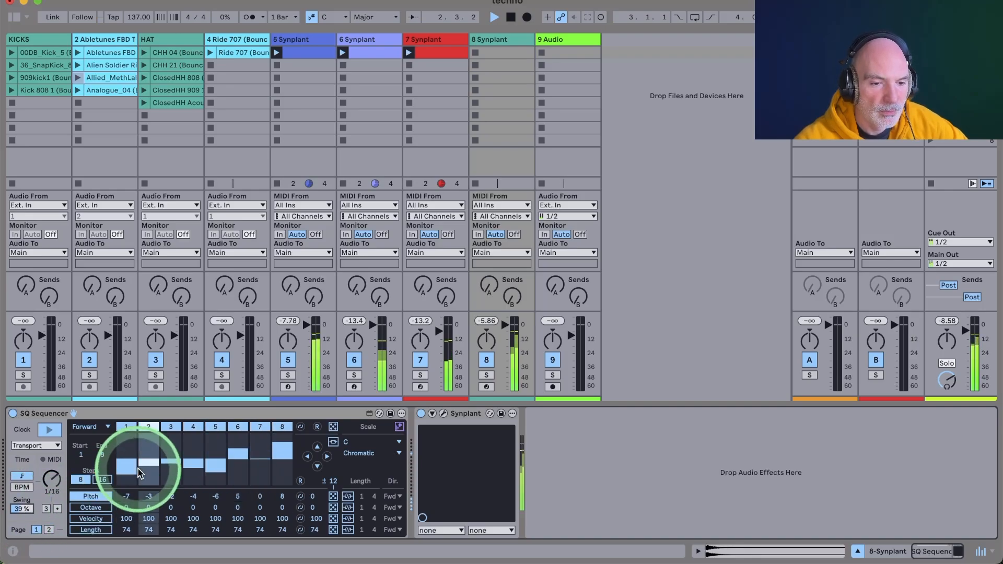
# Reopen Synplant on track 8, load several random patches and grow their branches while auditioning them
pyautogui.click(442, 414)
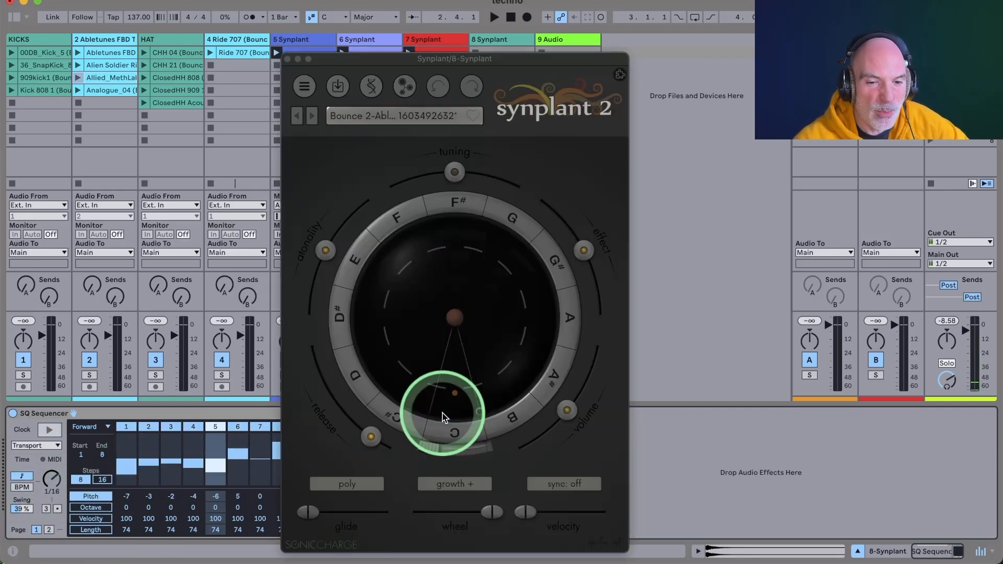
pyautogui.click(457, 320)
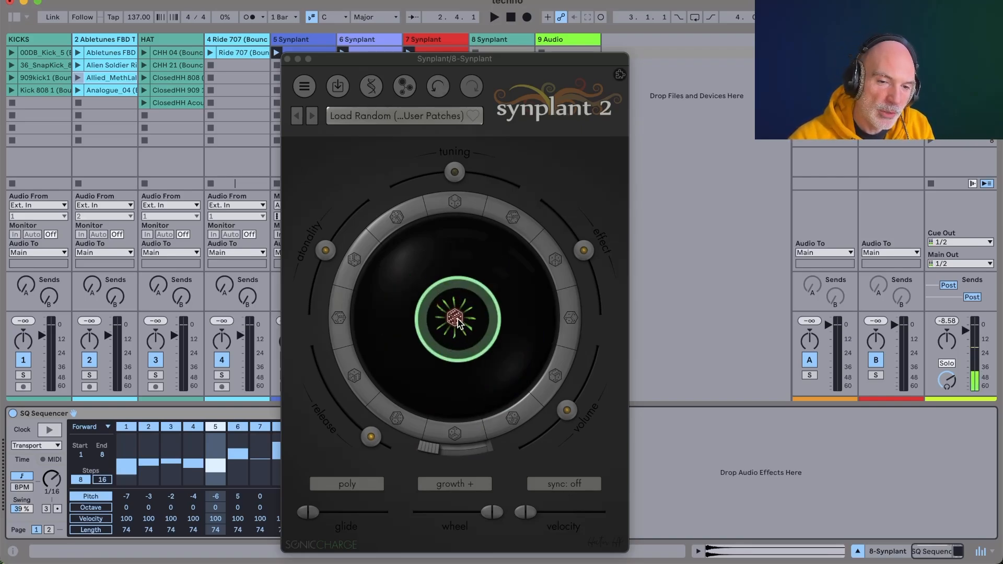
pyautogui.moveTo(468, 328); pyautogui.dragTo(511, 372)
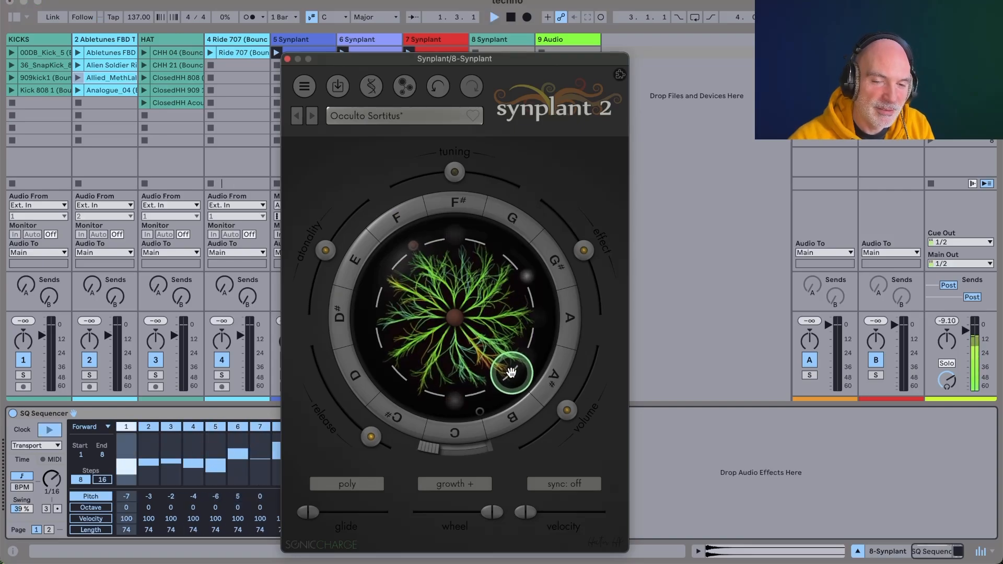
pyautogui.click(454, 318)
pyautogui.moveTo(466, 331); pyautogui.dragTo(493, 374)
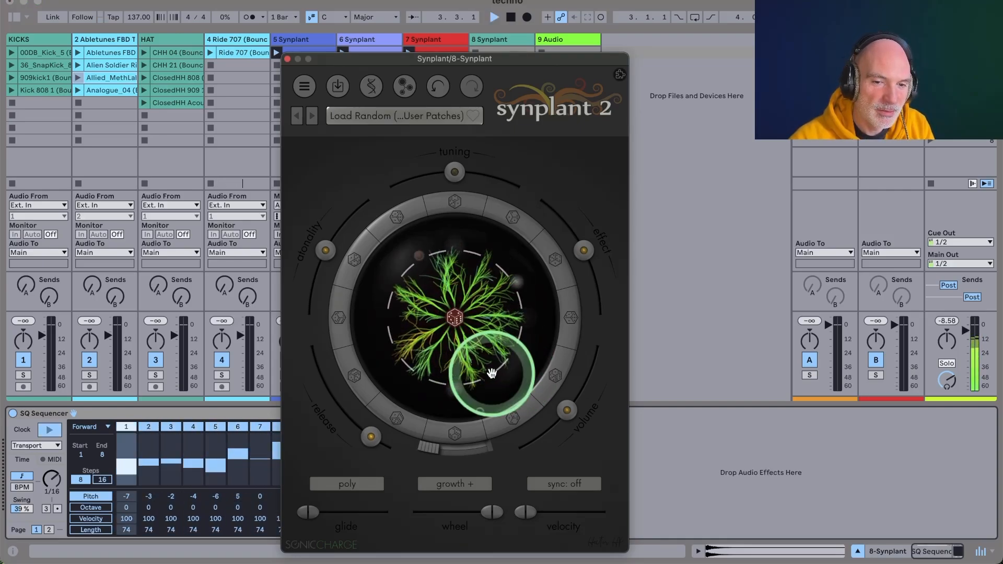
pyautogui.click(457, 326)
pyautogui.click(471, 328)
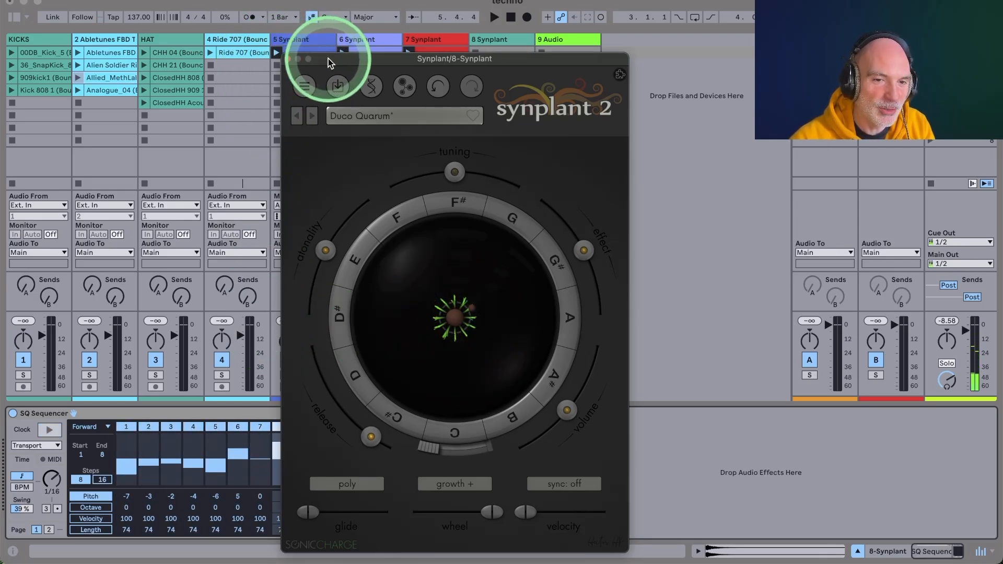
# Move Synplant clear of the SQ Sequencer, randomize its active steps, leave steps 1, 5, 6 and 8 on, and start playback
pyautogui.moveTo(331, 57); pyautogui.dragTo(500, 58)
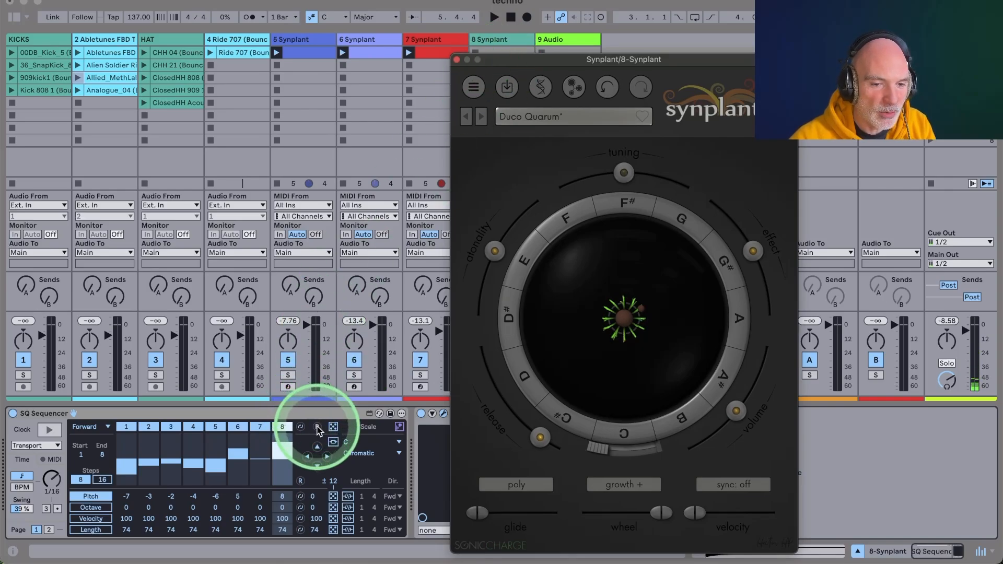
pyautogui.click(334, 429)
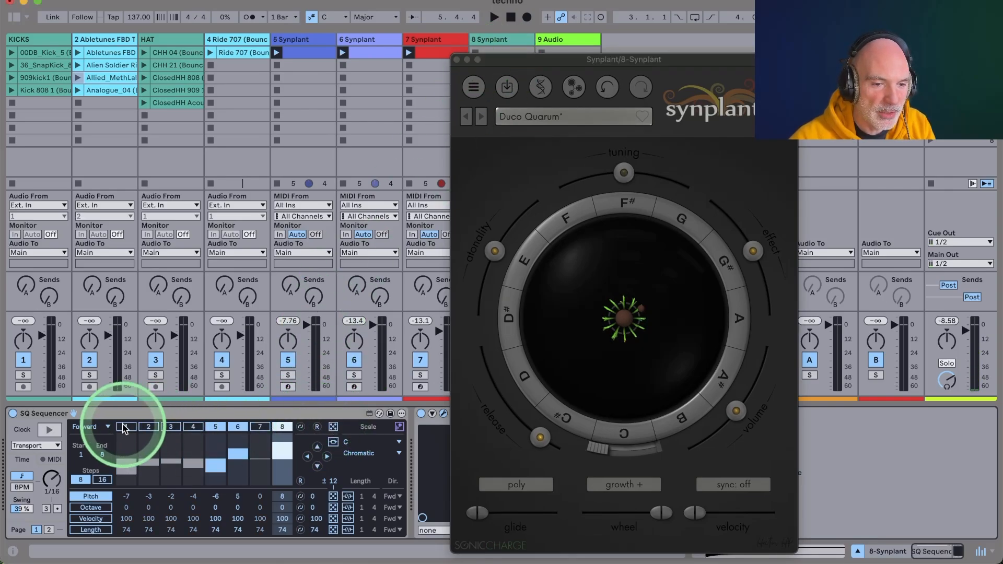
pyautogui.press('space')
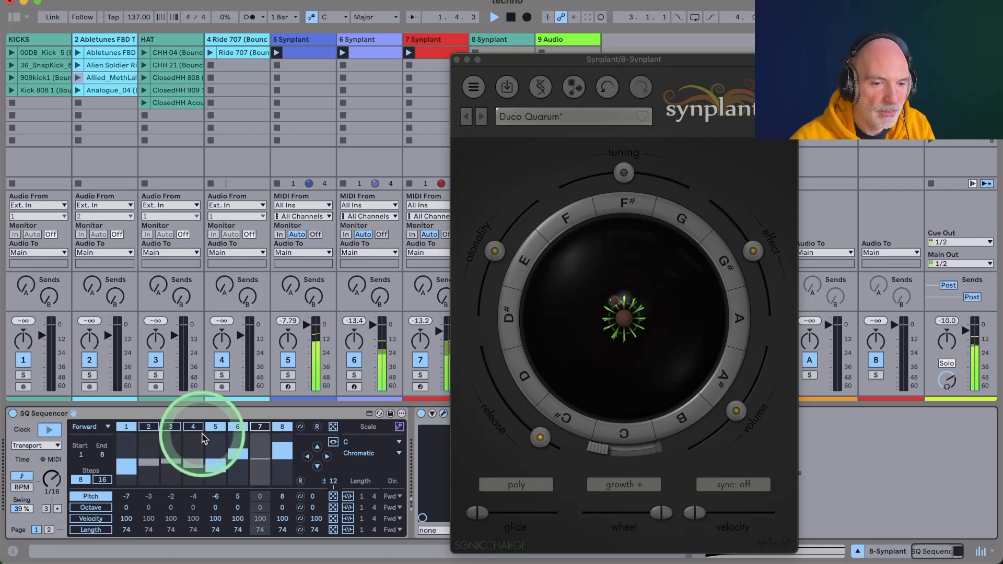
# Audition more random Synplant patches against the playing loop, varying how far the branches grow for each
pyautogui.click(636, 330)
pyautogui.moveTo(636, 330); pyautogui.dragTo(667, 378)
pyautogui.keyDown('super'); pyautogui.click(623, 321); pyautogui.keyUp('super')
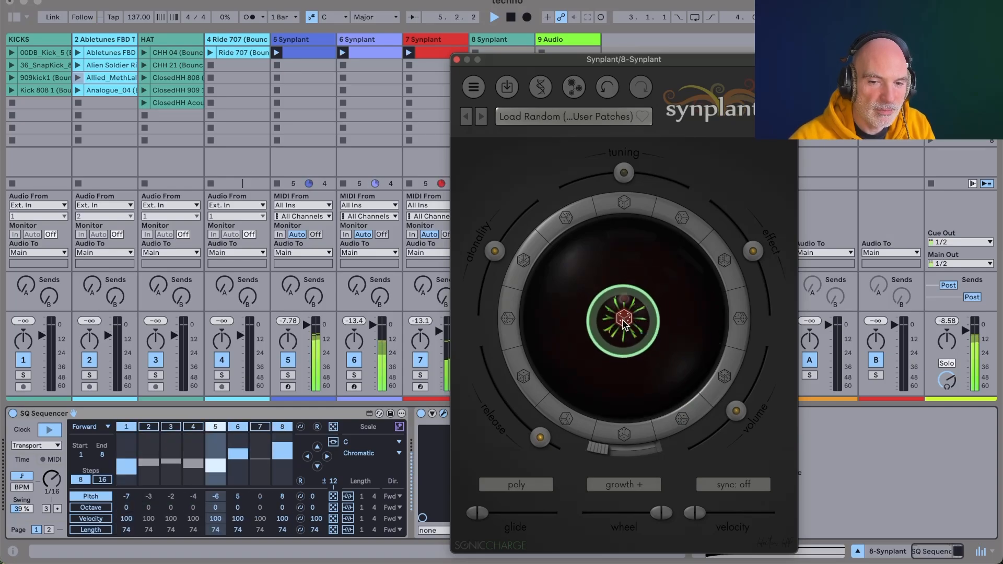
pyautogui.moveTo(624, 321); pyautogui.dragTo(676, 376)
pyautogui.keyDown('super'); pyautogui.click(623, 319); pyautogui.keyUp('super')
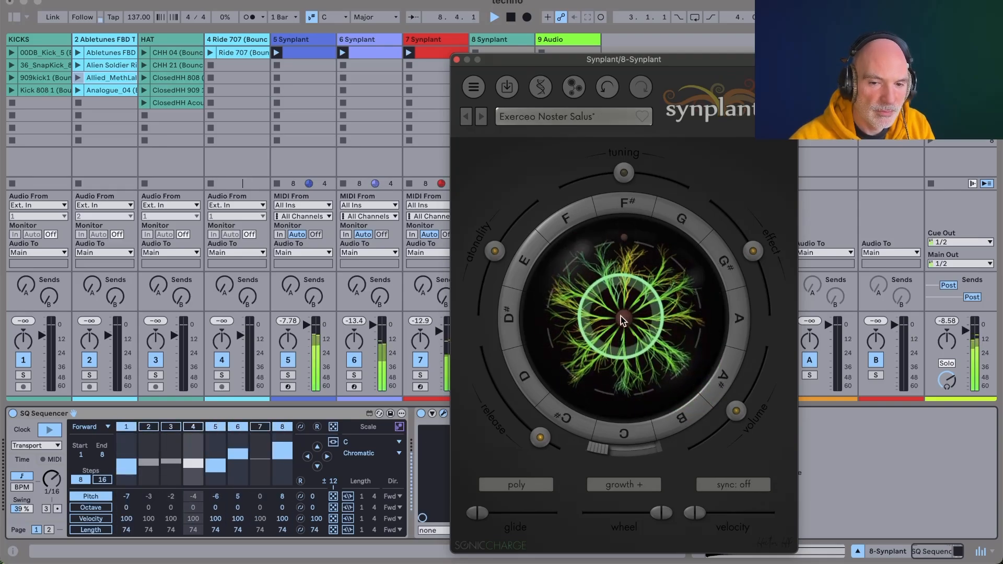
pyautogui.keyDown('super'); pyautogui.click(622, 320); pyautogui.keyUp('super')
pyautogui.moveTo(623, 320); pyautogui.dragTo(680, 376)
pyautogui.click(625, 319)
pyautogui.moveTo(624, 321); pyautogui.dragTo(665, 385)
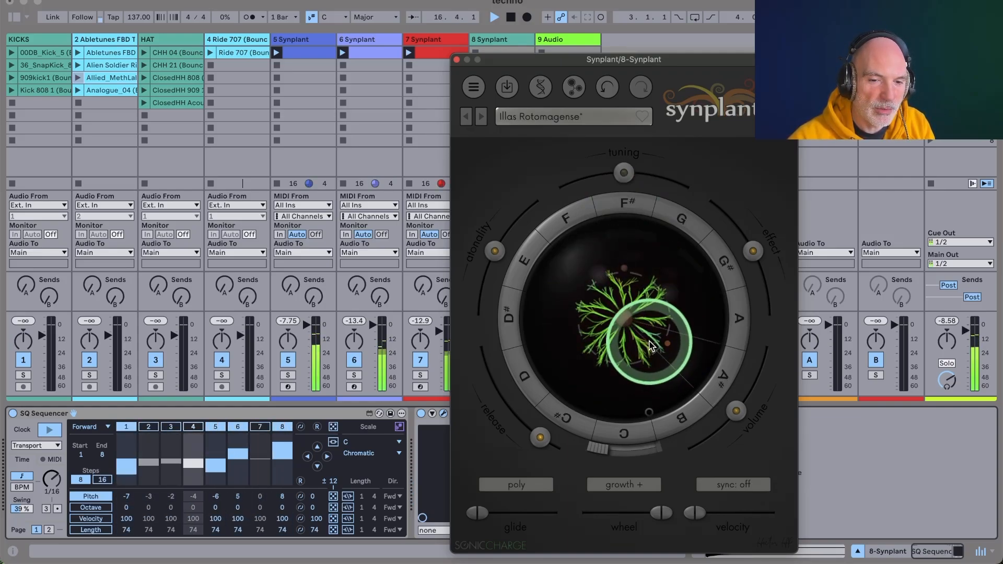
# Solo track 8, return to Synplant's generated sample patches and choose another candidate on the third strand
pyautogui.click(456, 60)
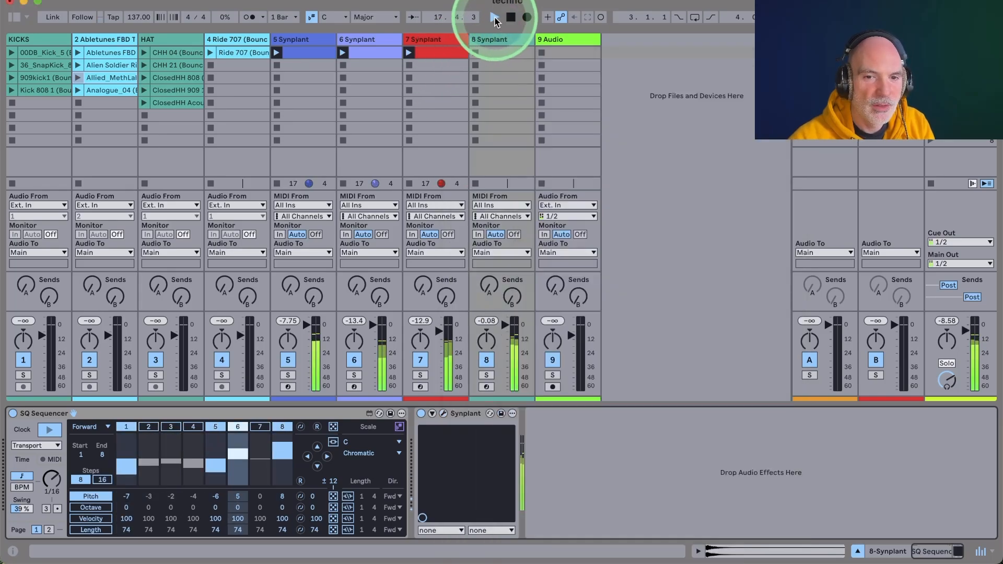
pyautogui.click(486, 376)
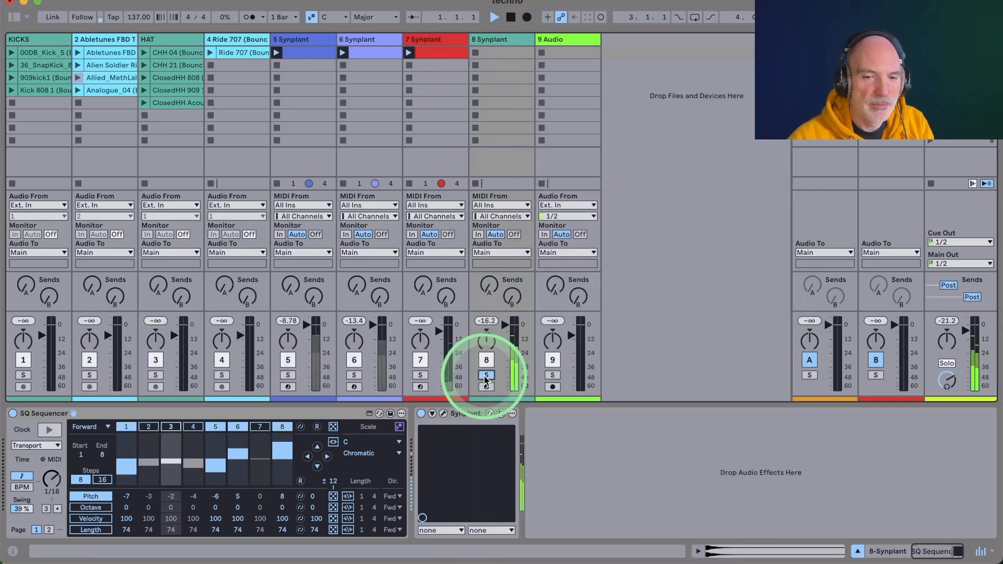
pyautogui.click(444, 413)
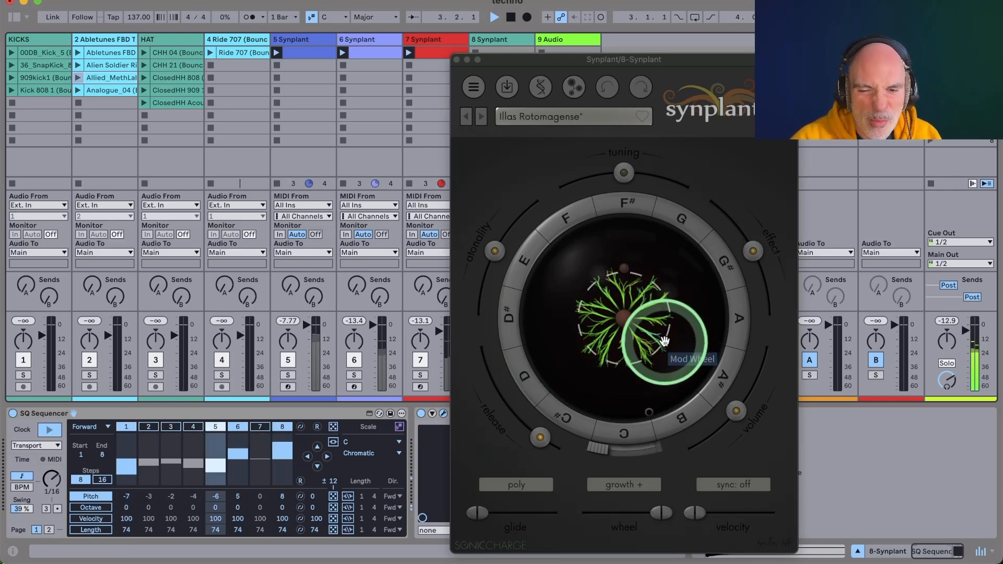
pyautogui.moveTo(665, 341); pyautogui.dragTo(680, 354)
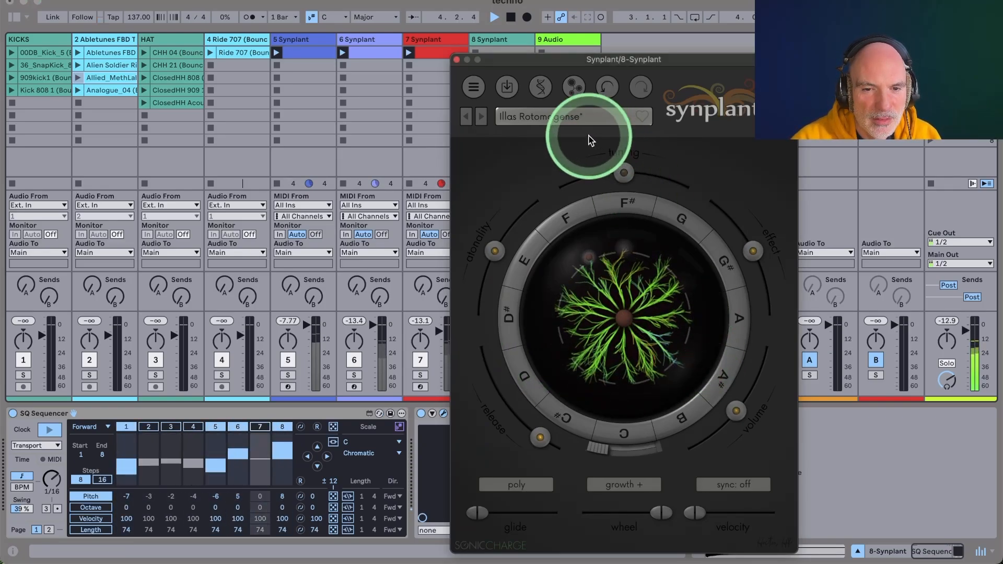
pyautogui.click(574, 86)
pyautogui.moveTo(674, 315); pyautogui.dragTo(691, 289)
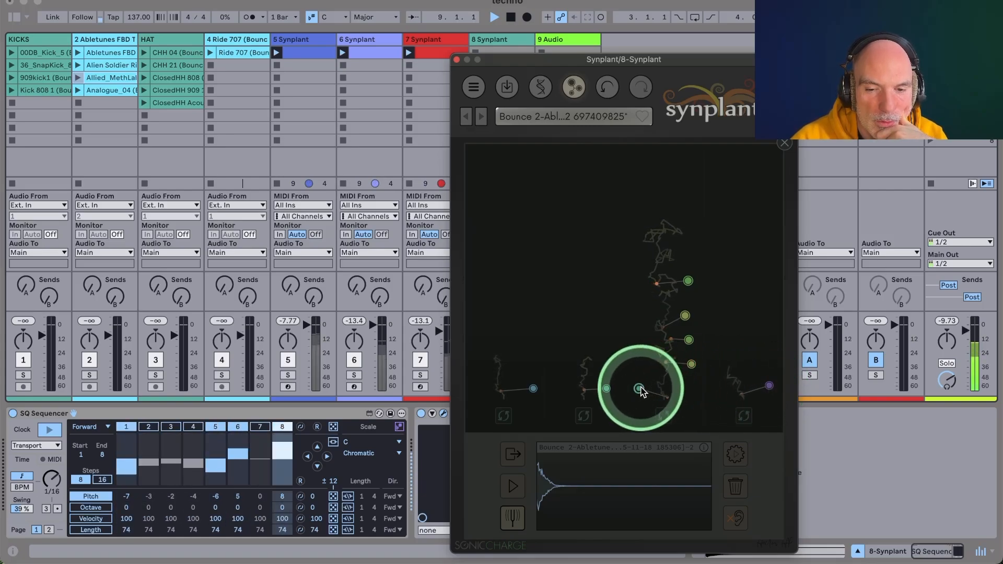
pyautogui.click(786, 144)
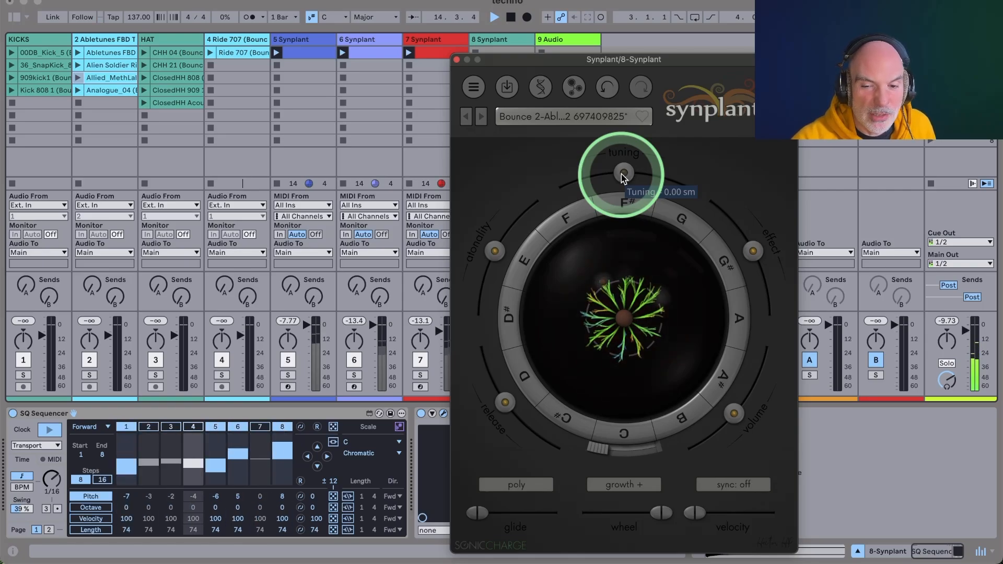
# Adjust the release and effect of track 8's new patch, then sweep its tuning and return it to centre
pyautogui.moveTo(508, 403); pyautogui.dragTo(522, 434)
pyautogui.moveTo(753, 251); pyautogui.dragTo(762, 275)
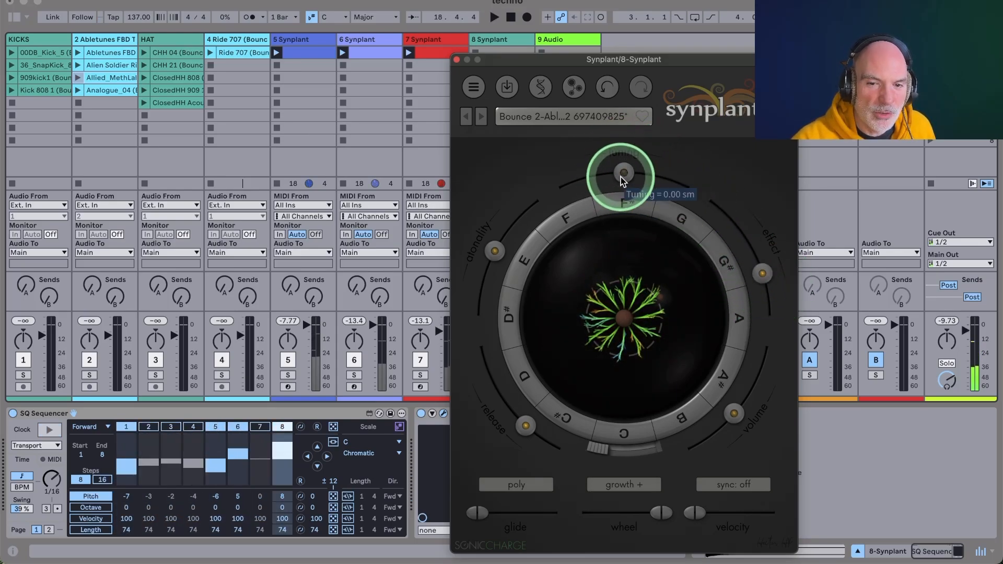
pyautogui.moveTo(538, 191); pyautogui.dragTo(625, 187)
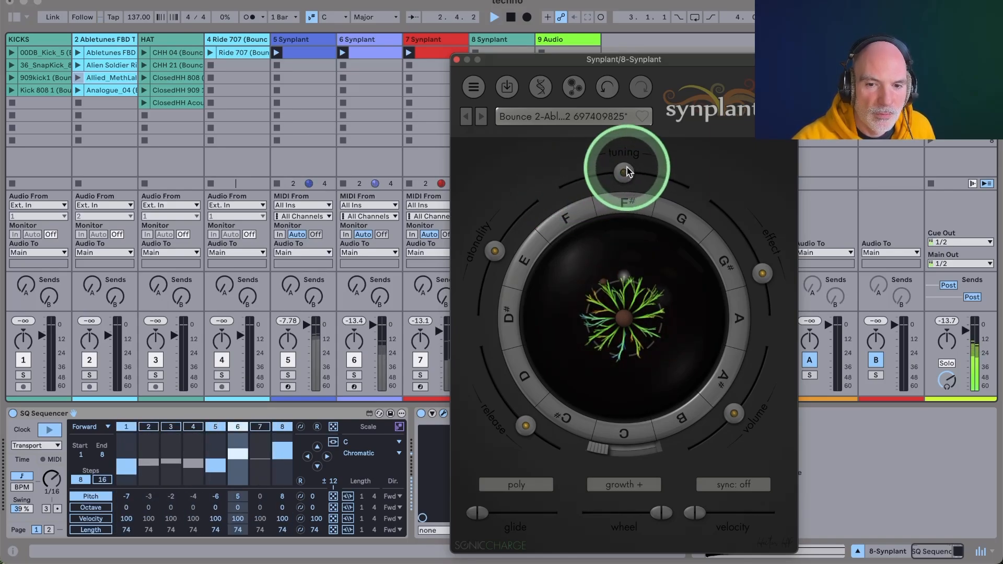
# Stop playback, take track 8 out of solo and reopen its Synplant to audition the patch with the full loop
pyautogui.press('space')
pyautogui.click(456, 60)
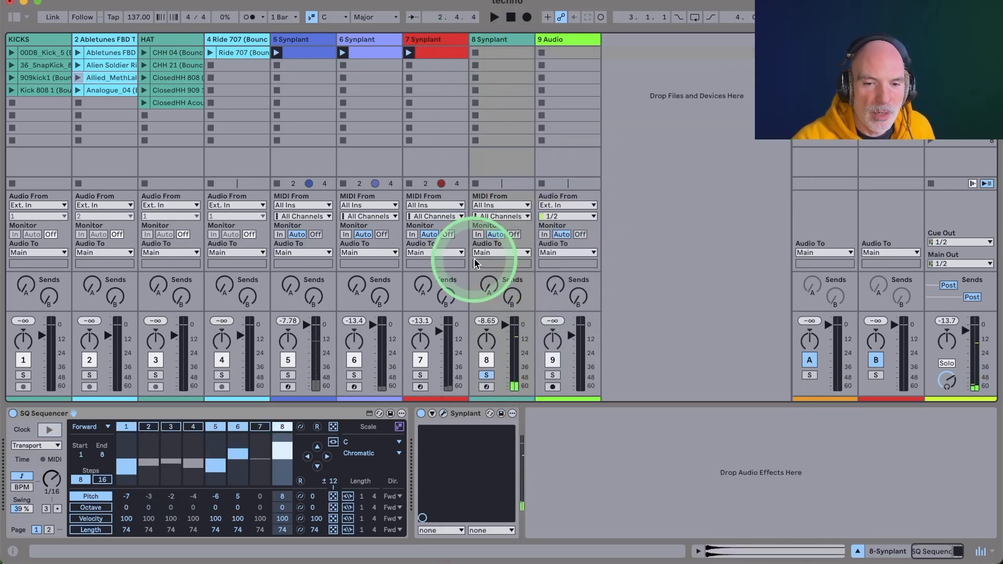
pyautogui.click(486, 375)
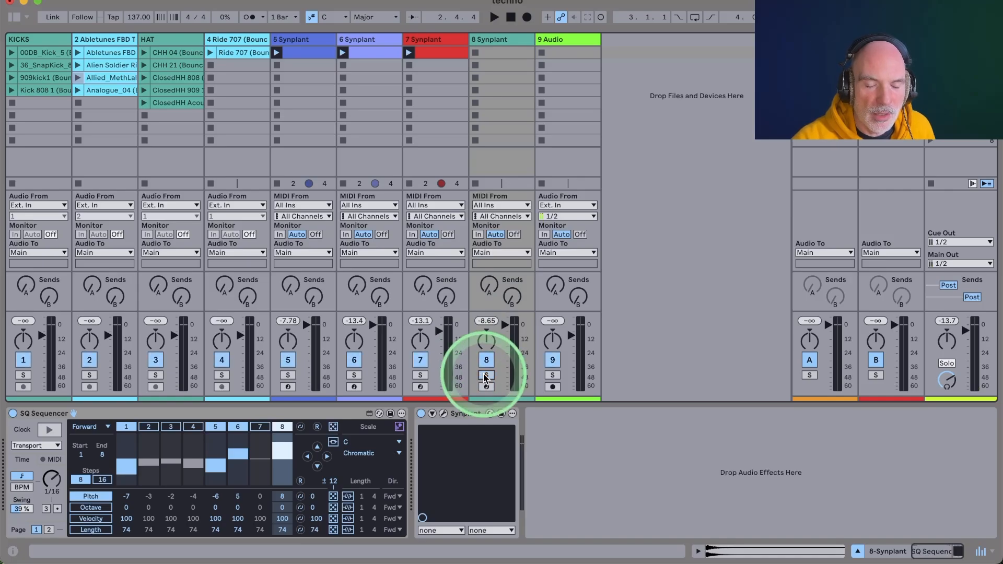
pyautogui.click(443, 414)
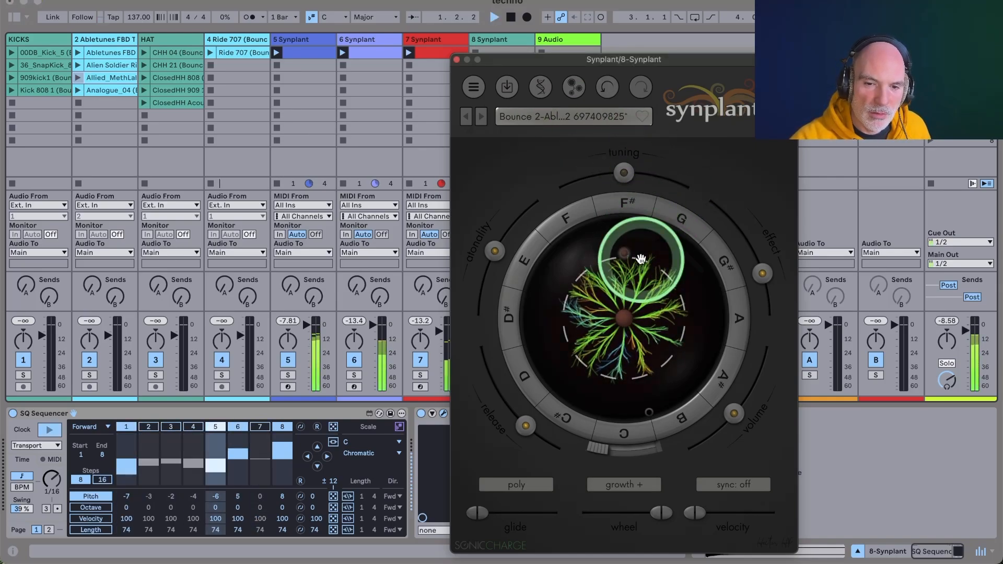
# Reshape track 8's patch by lowering atonality fully, setting release to 0.710 s, adjusting the effect and regrowing the branches to medium length
pyautogui.moveTo(478, 242); pyautogui.dragTo(477, 432)
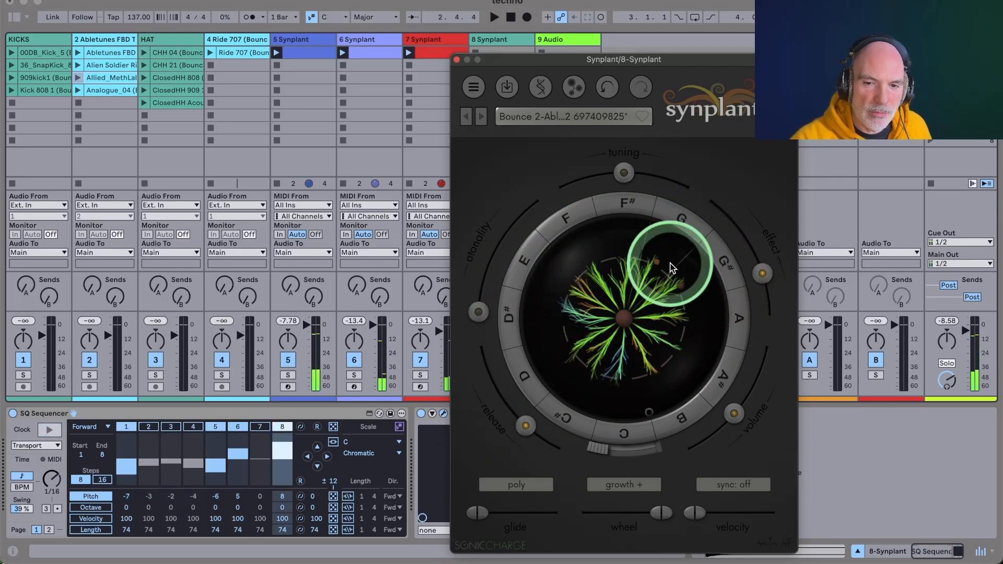
pyautogui.moveTo(649, 262); pyautogui.dragTo(650, 227)
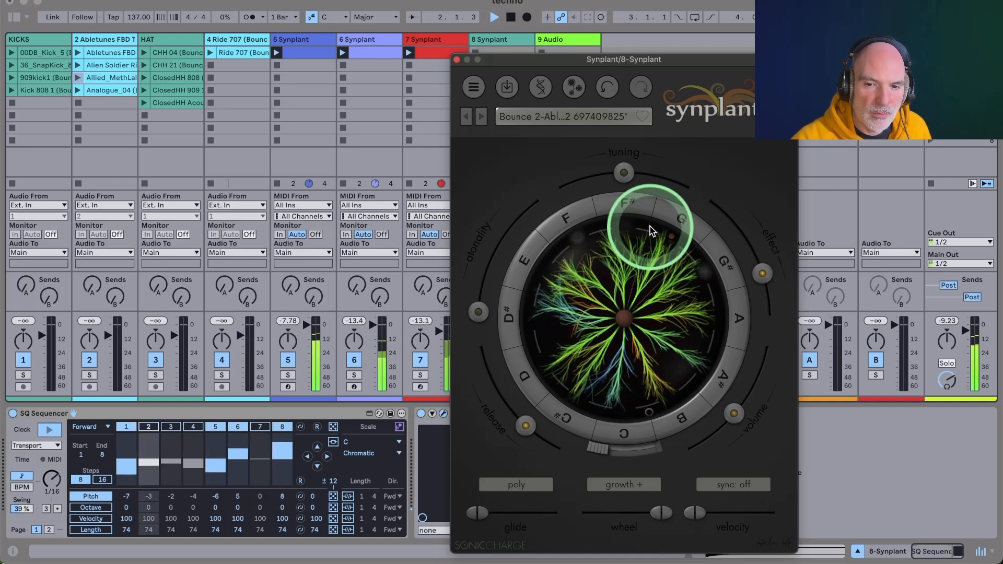
pyautogui.moveTo(533, 424); pyautogui.dragTo(510, 399)
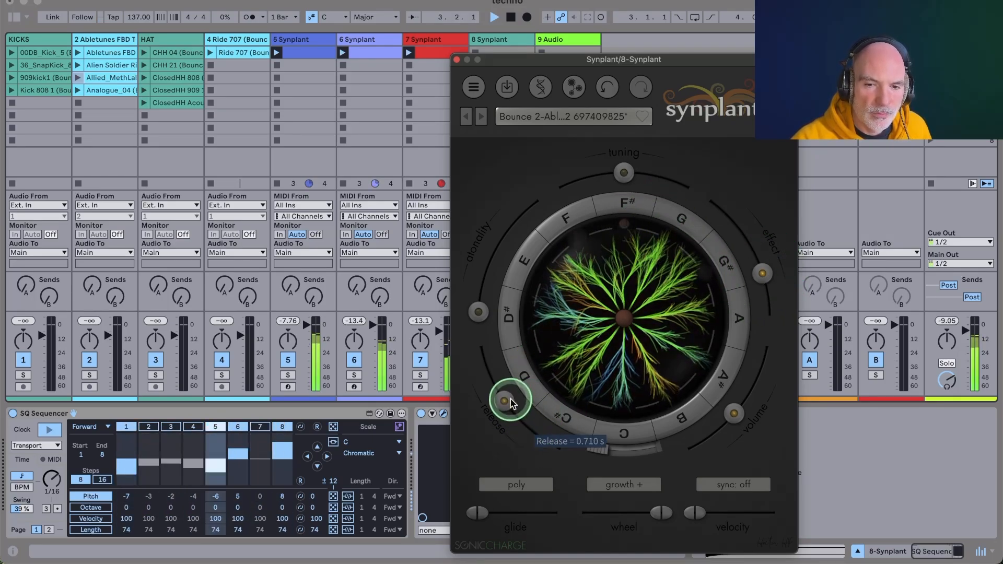
pyautogui.moveTo(771, 278); pyautogui.dragTo(752, 250)
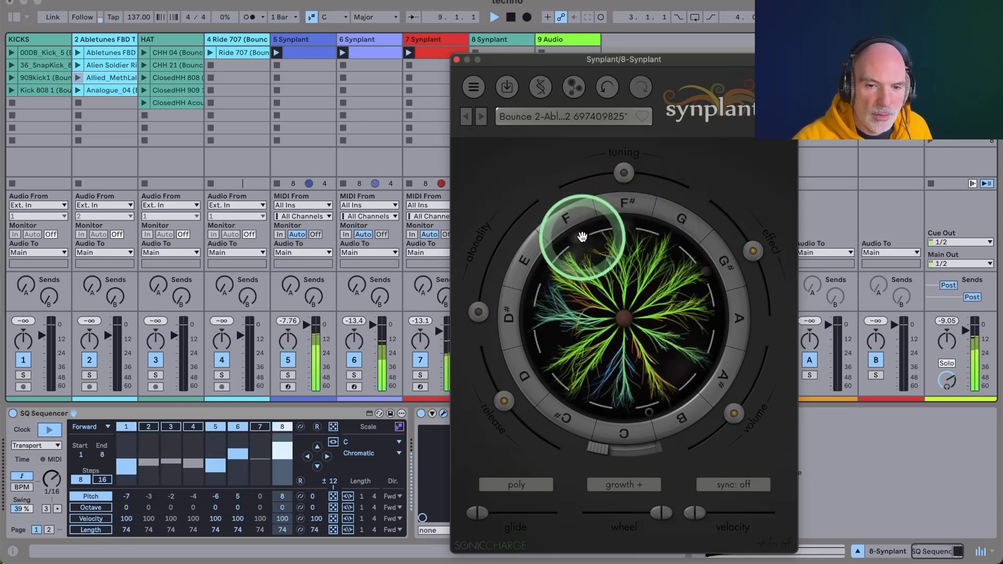
pyautogui.moveTo(578, 237); pyautogui.dragTo(581, 262)
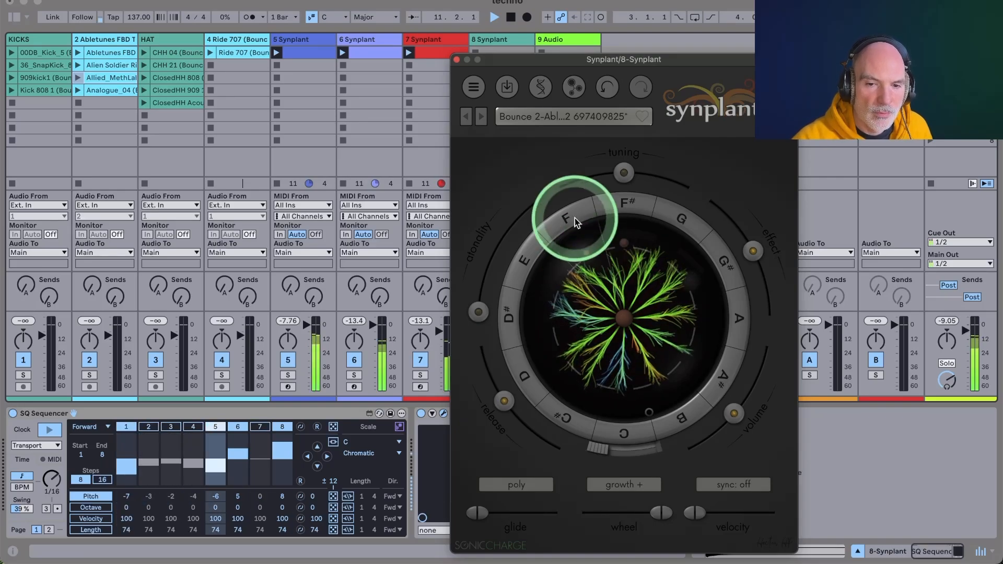
# Close Synplant, solo track 8, stop playback, and reopen Synplant at the patch's central seed
pyautogui.click(458, 61)
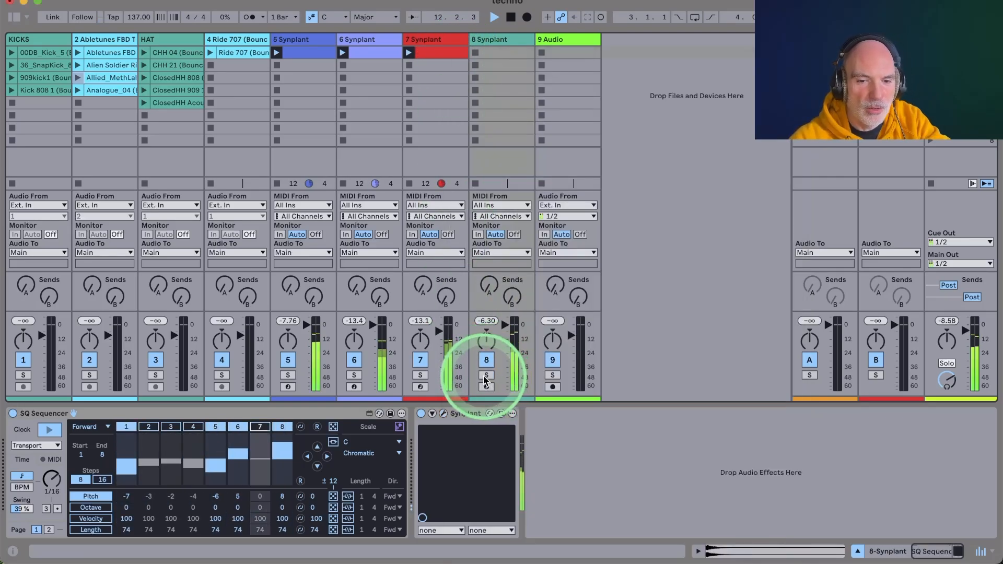
pyautogui.click(485, 376)
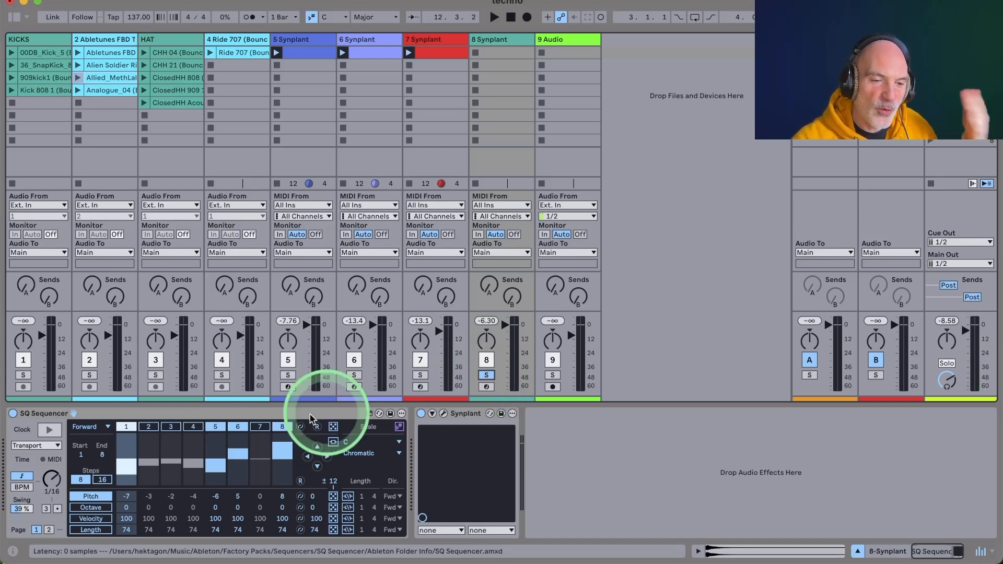
pyautogui.click(149, 429)
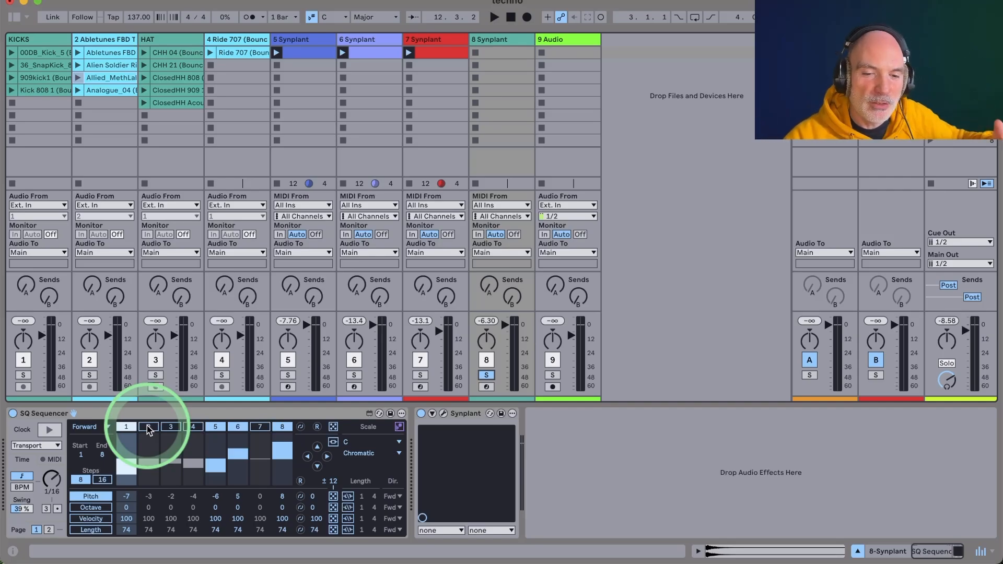
pyautogui.click(443, 415)
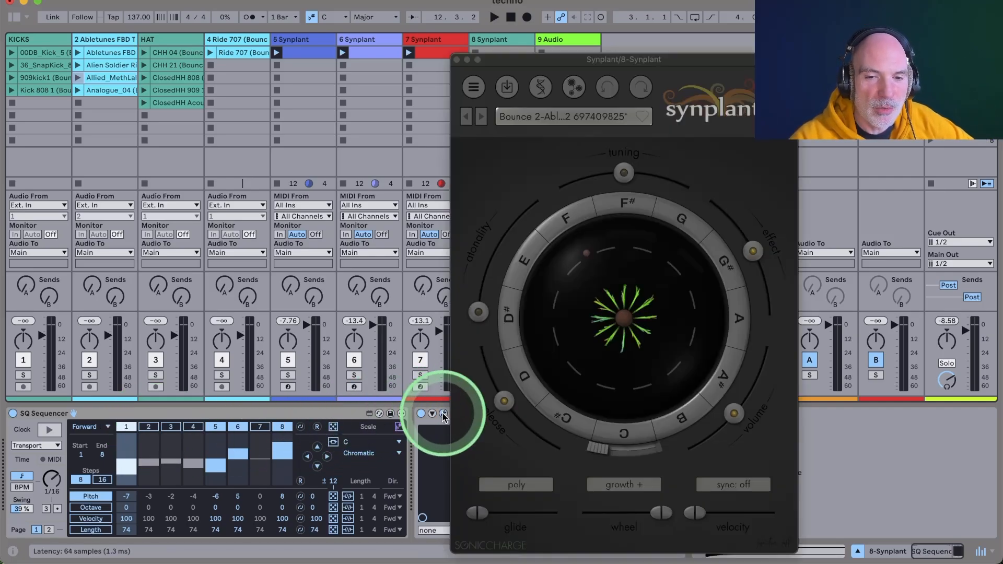
pyautogui.click(625, 322)
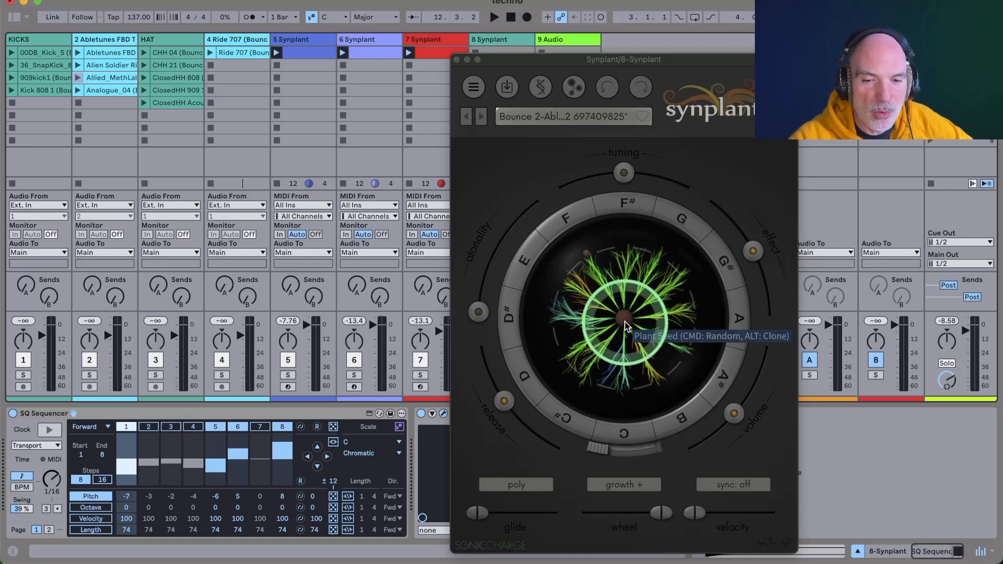